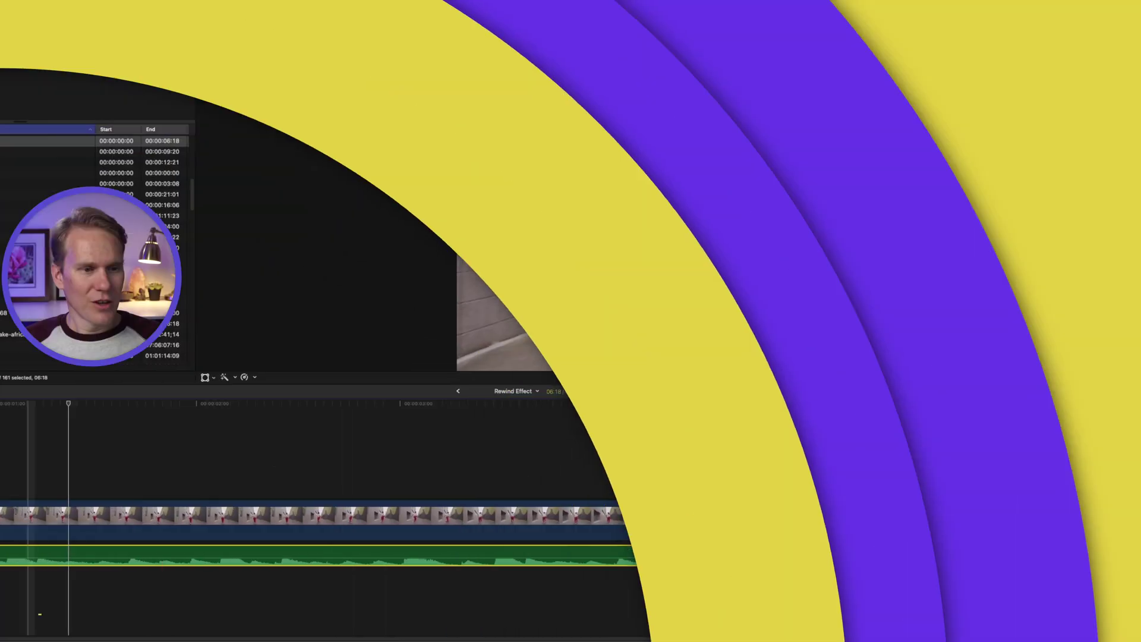
# - Preview the dancer clip, then combine it into a compound clip named 'Rewind Effect Clip'
pyautogui.press('space')
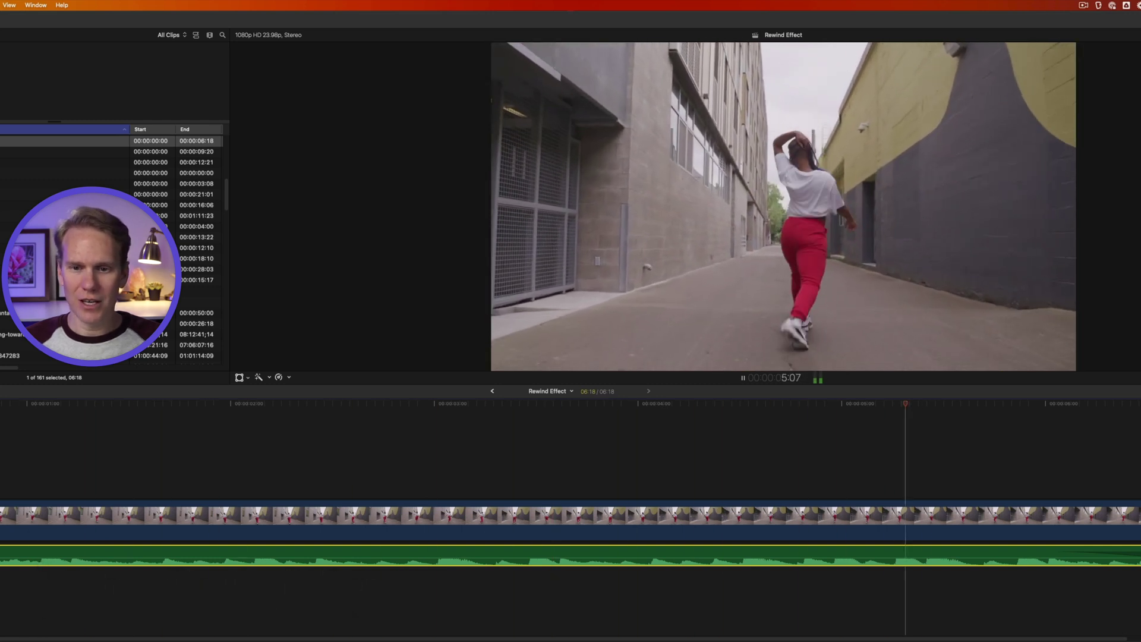
pyautogui.press('space')
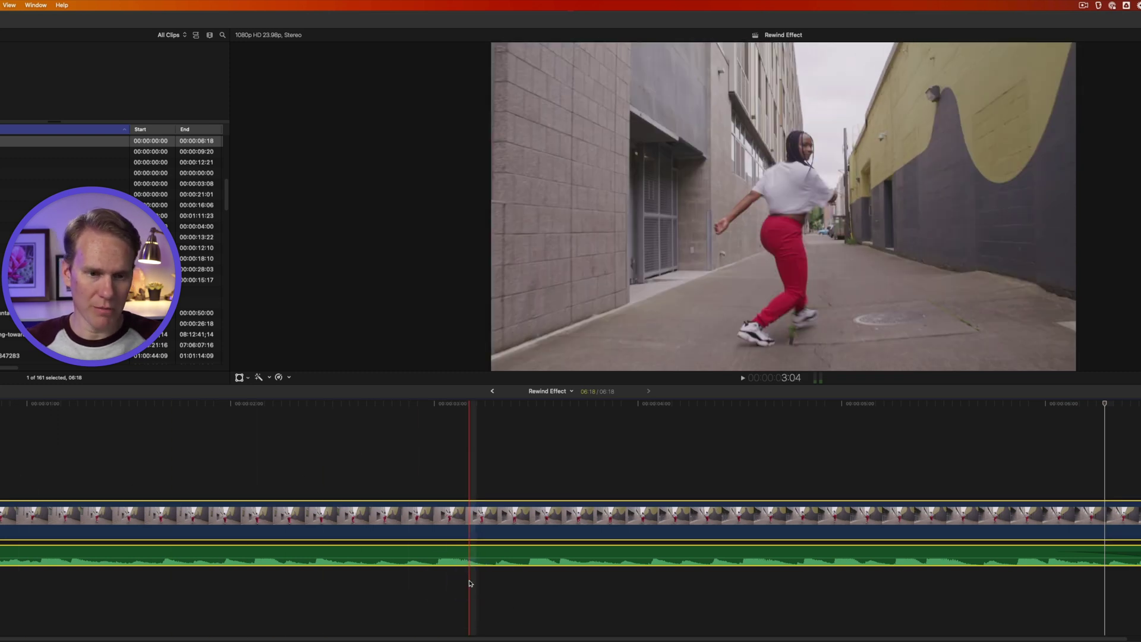
pyautogui.hotkey('alt', 'g')
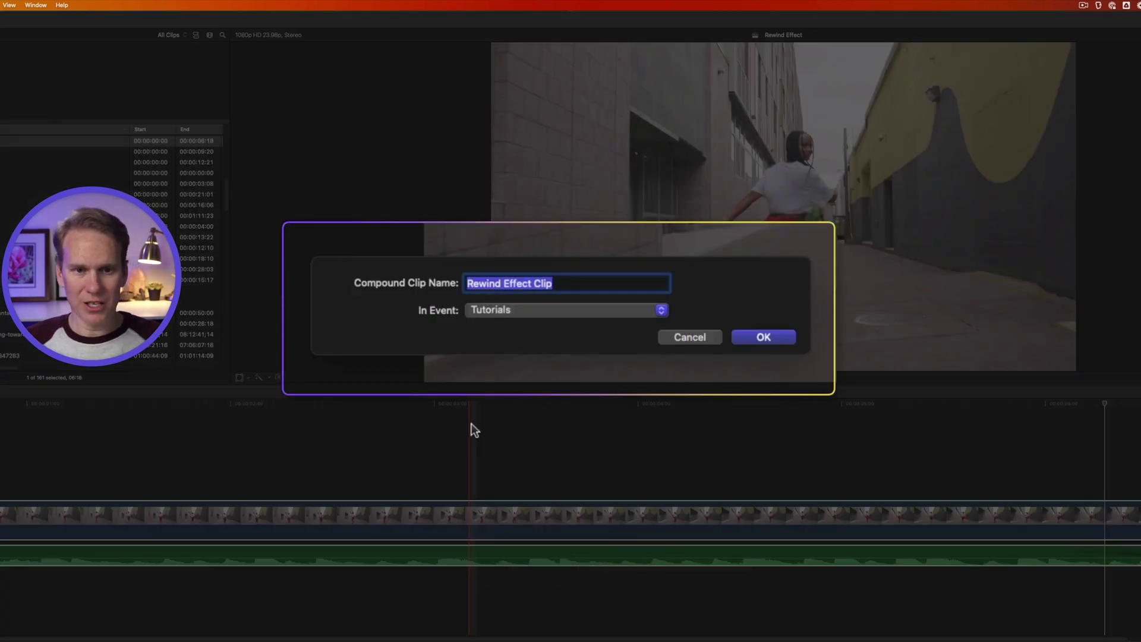
pyautogui.click(752, 338)
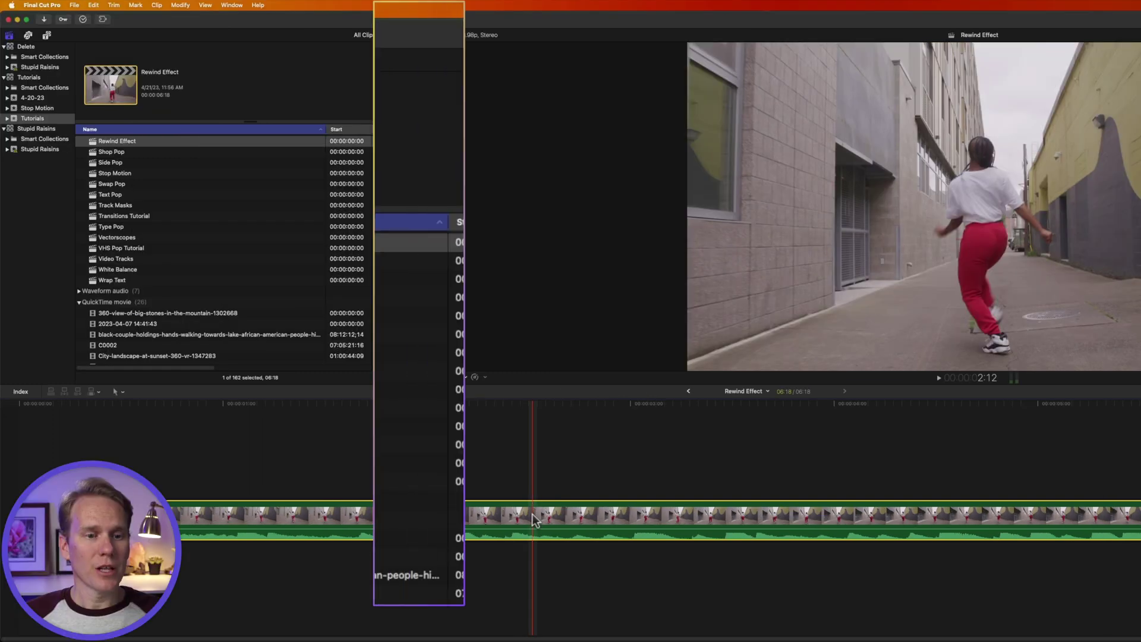
# - Reverse the compound clip with Modify > Retime > Reverse Clip
pyautogui.click(181, 5)
pyautogui.moveTo(232, 348)
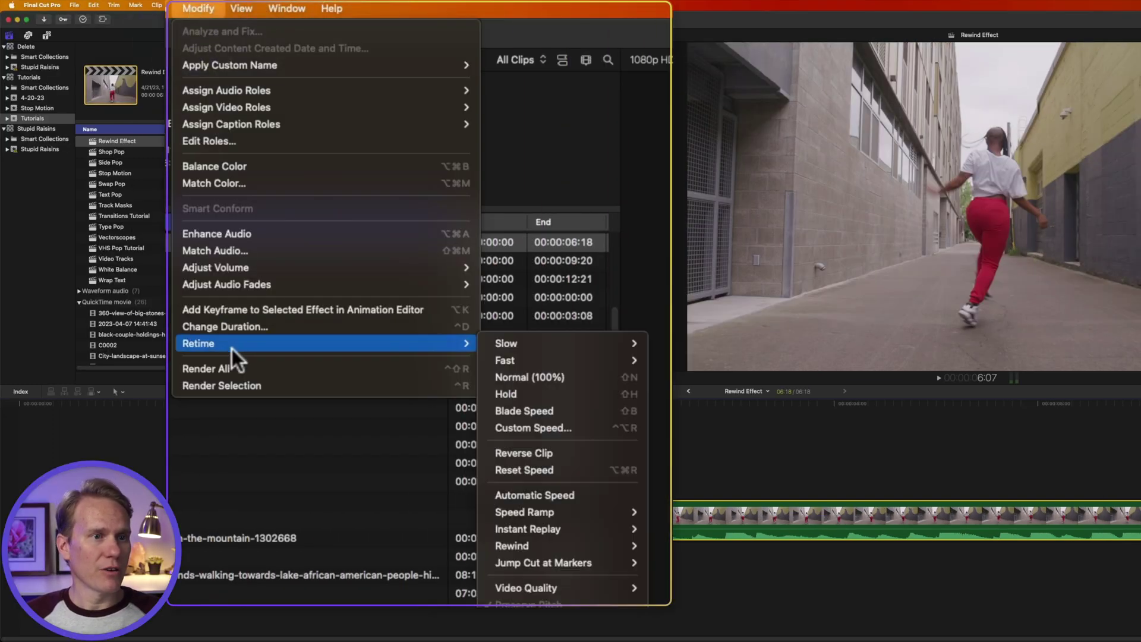
pyautogui.click(535, 453)
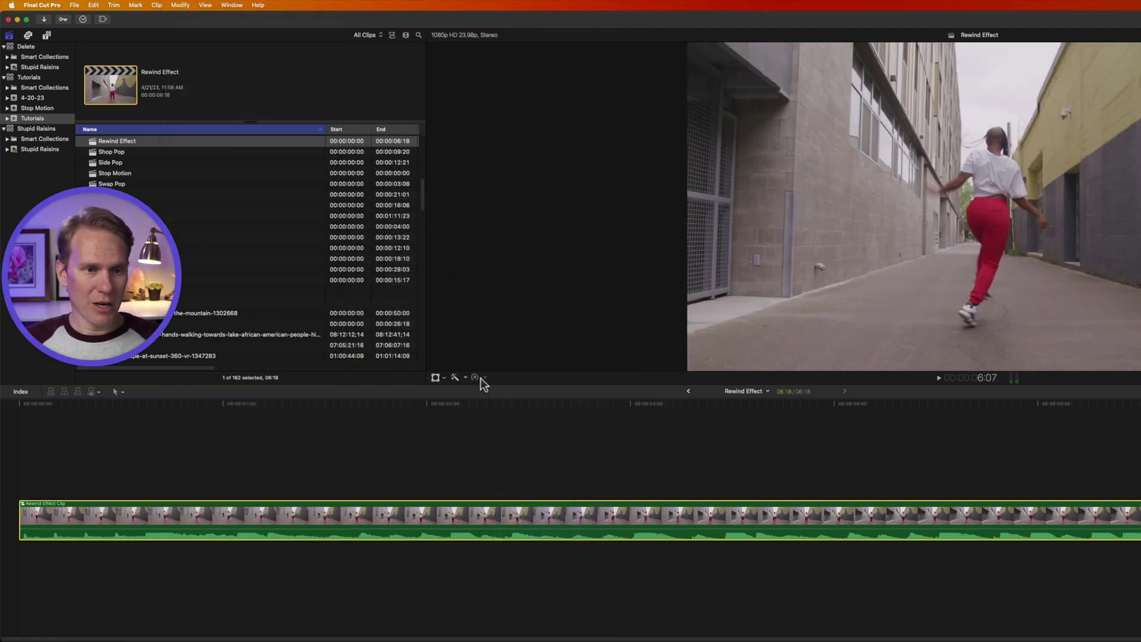
pyautogui.click(484, 377)
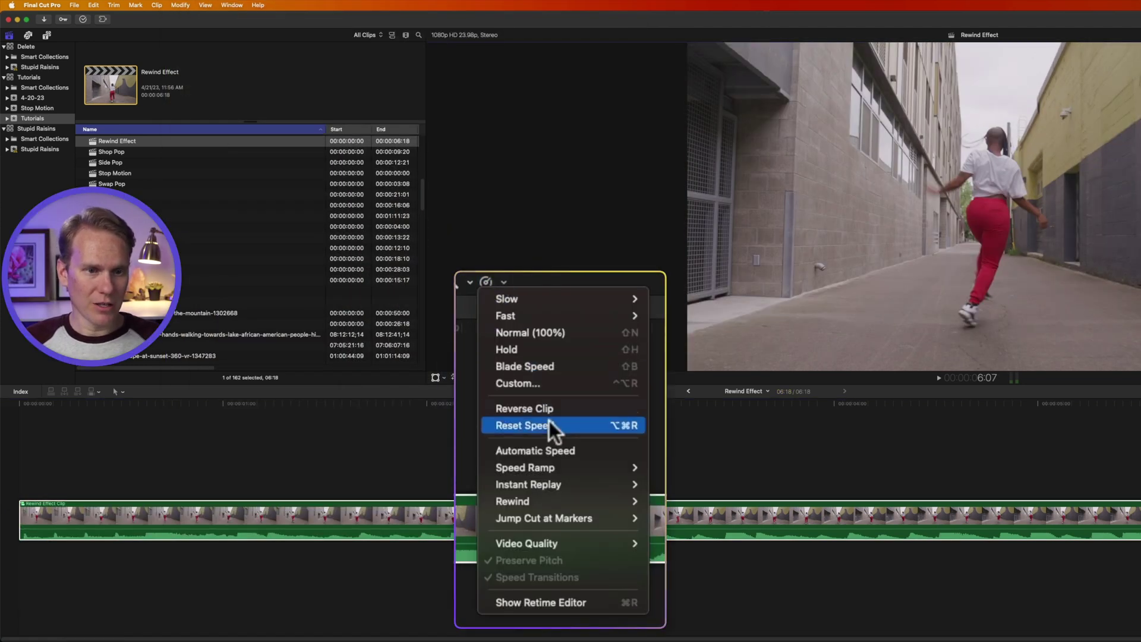
pyautogui.click(549, 408)
# - Set a Custom retime with Reverse direction at -100% and preview it
pyautogui.press('super+r')
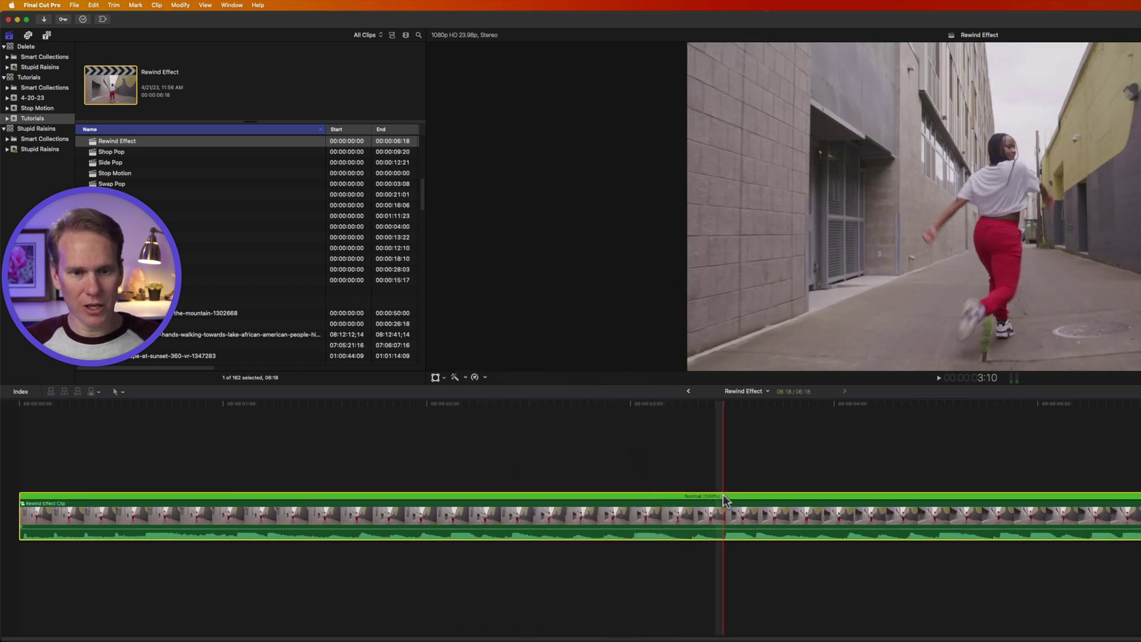
pyautogui.click(723, 496)
pyautogui.click(746, 525)
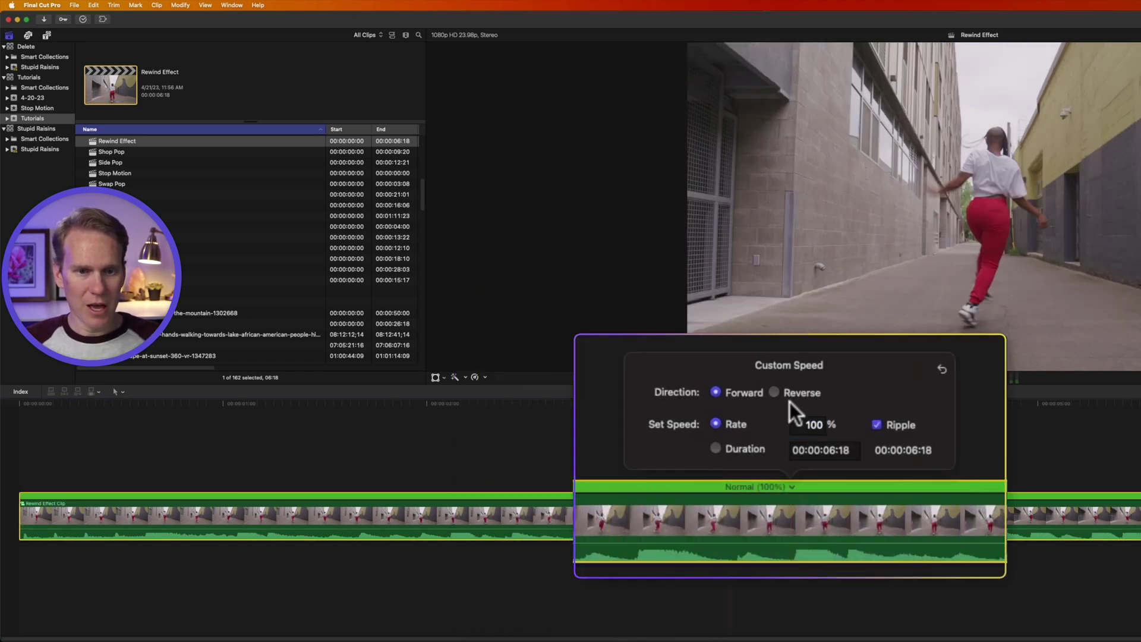
pyautogui.click(779, 394)
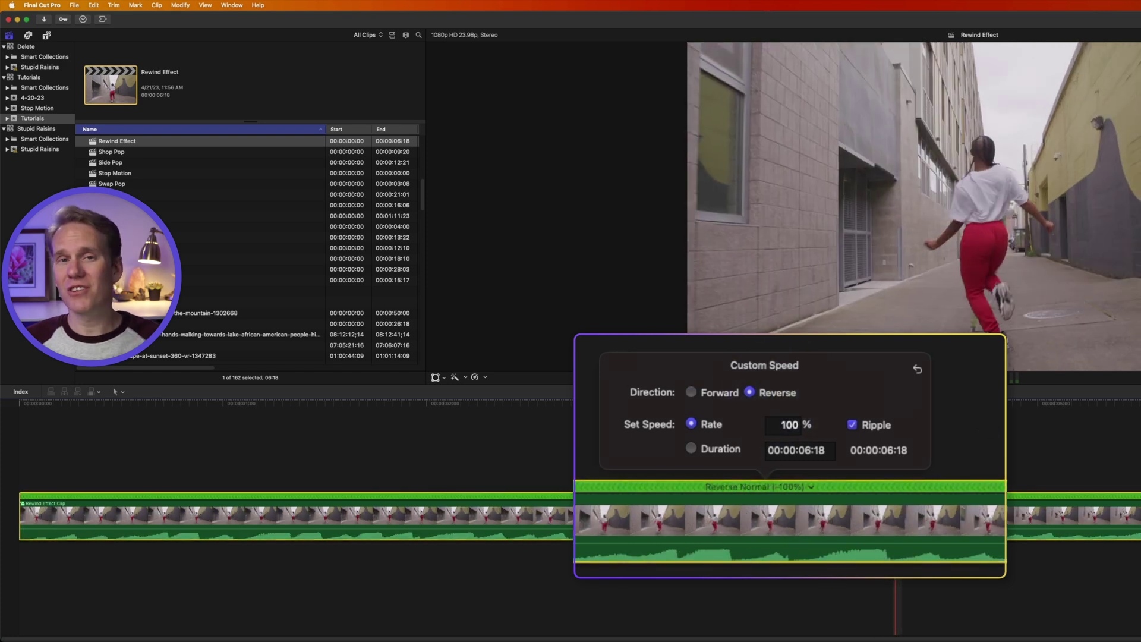
pyautogui.press('space')
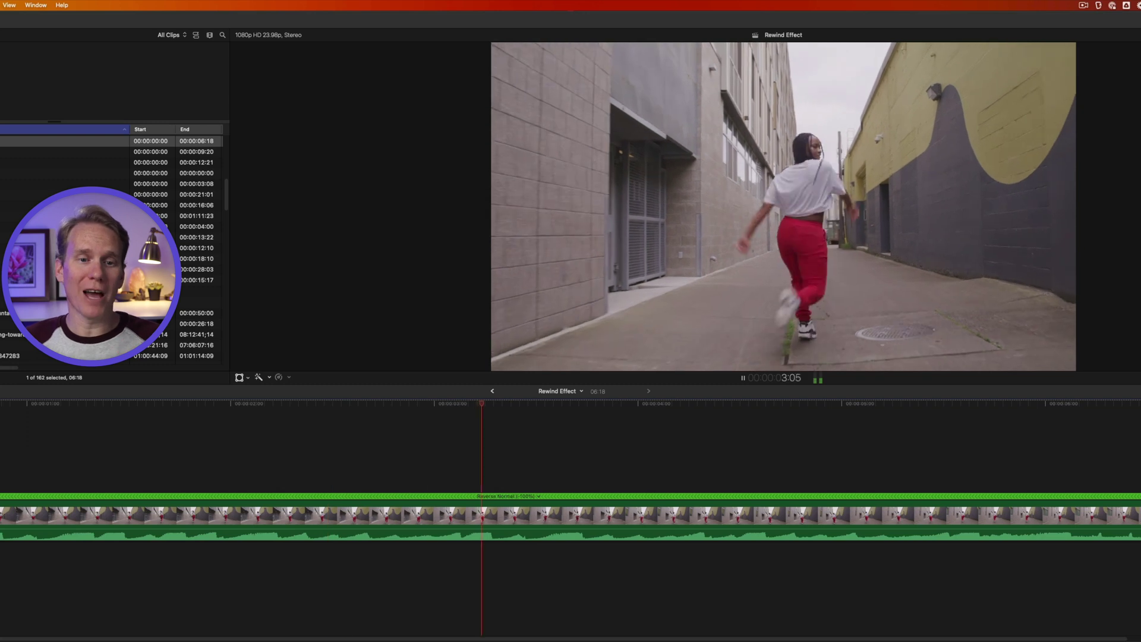
pyautogui.press('space')
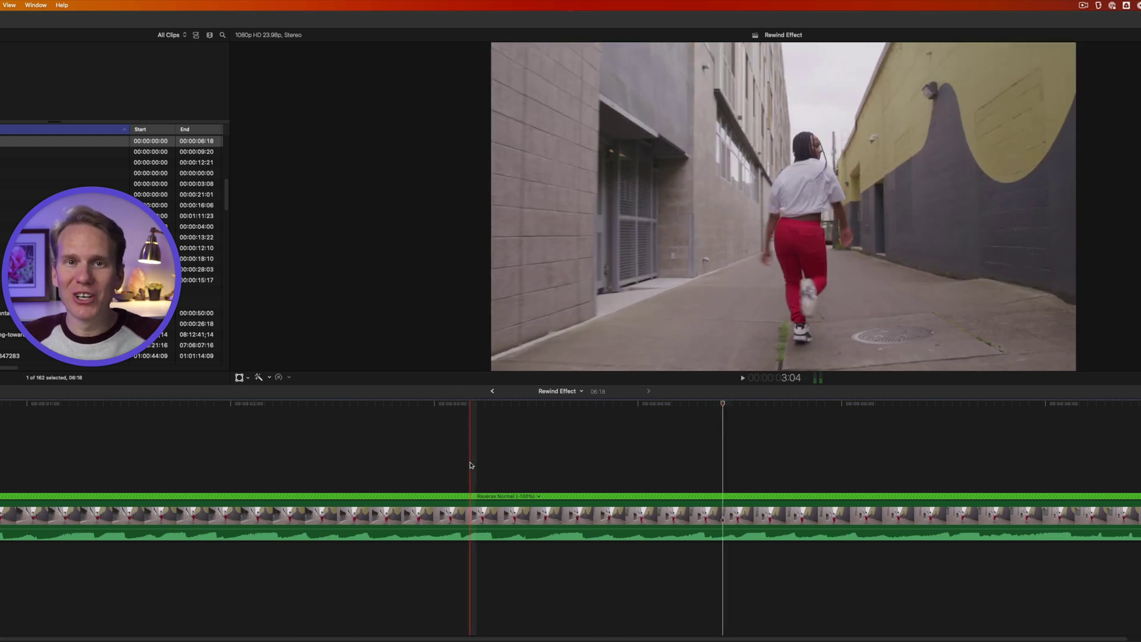
# - Add a Color Wheels correction to the clip in the Inspector's Color tab
pyautogui.click(540, 513)
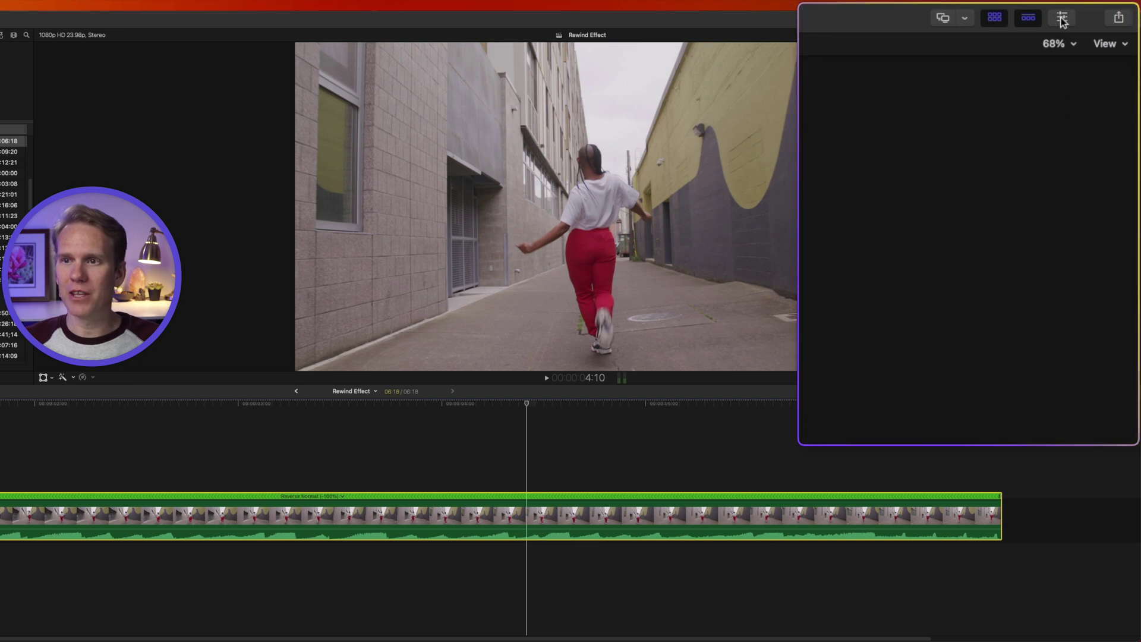
pyautogui.click(1062, 19)
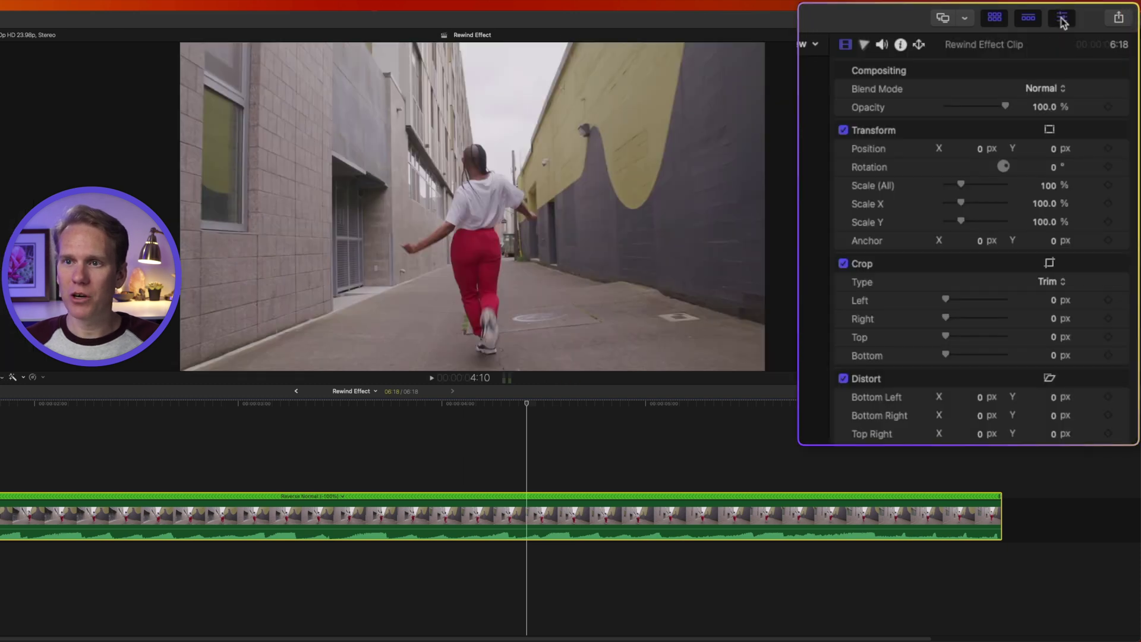
pyautogui.click(863, 45)
pyautogui.click(922, 72)
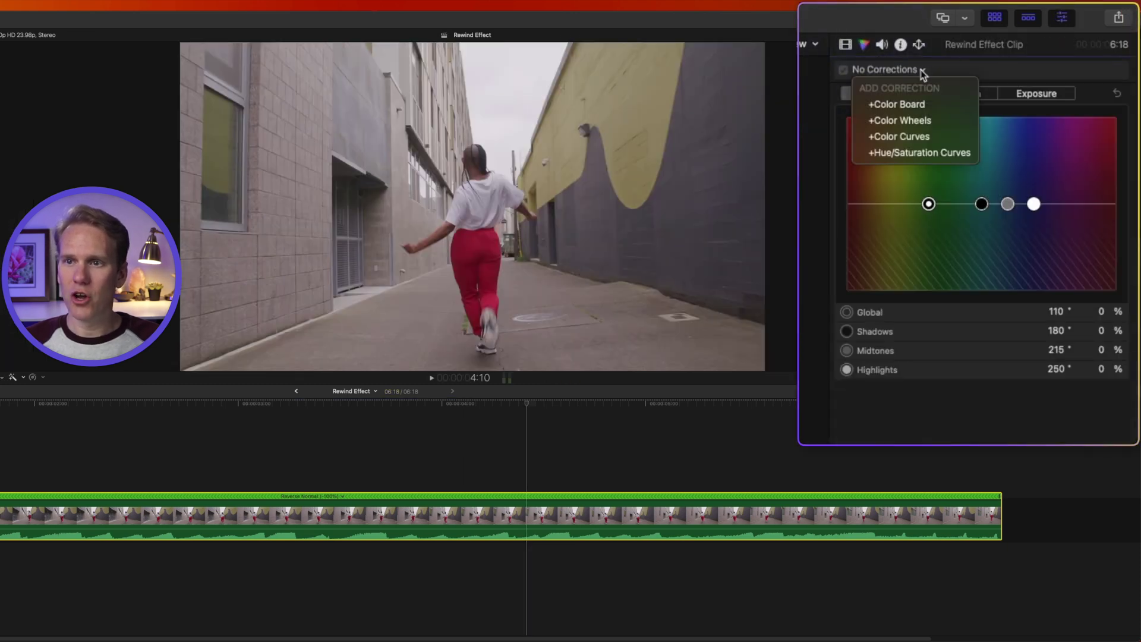
pyautogui.click(923, 119)
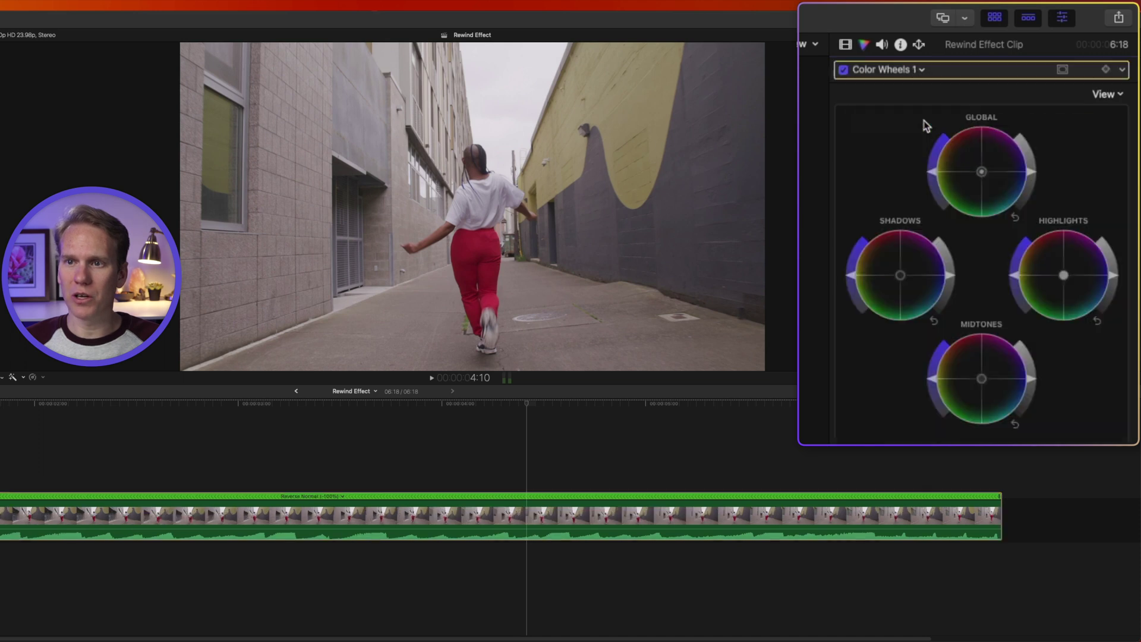
# - Drag the Global wheel puck toward orange to warm the clip
pyautogui.click(950, 270)
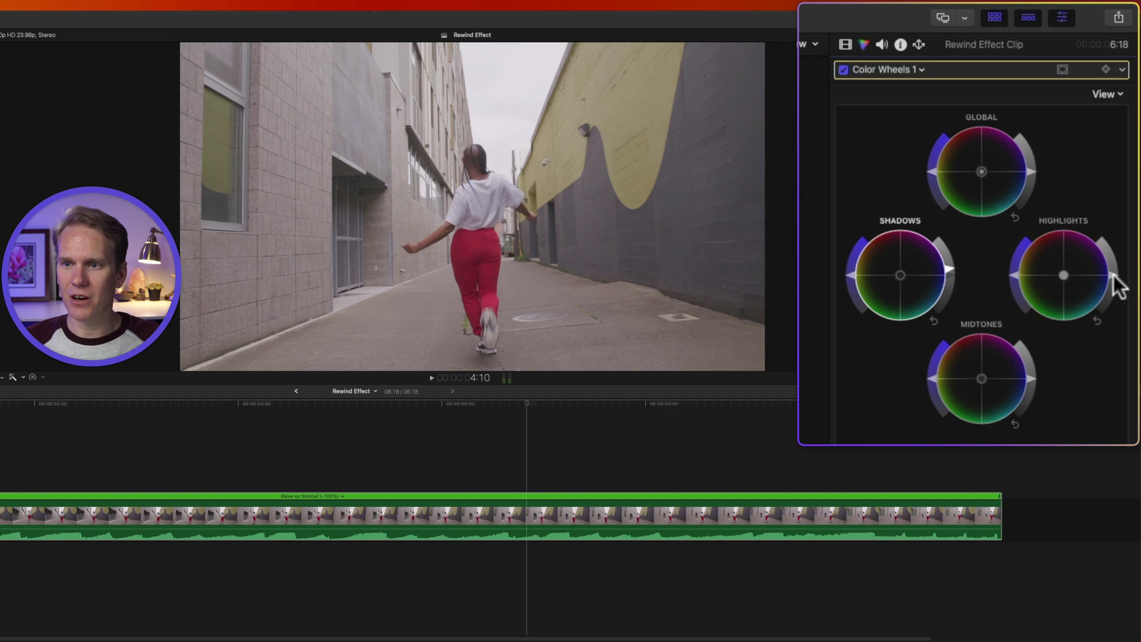
pyautogui.click(1115, 286)
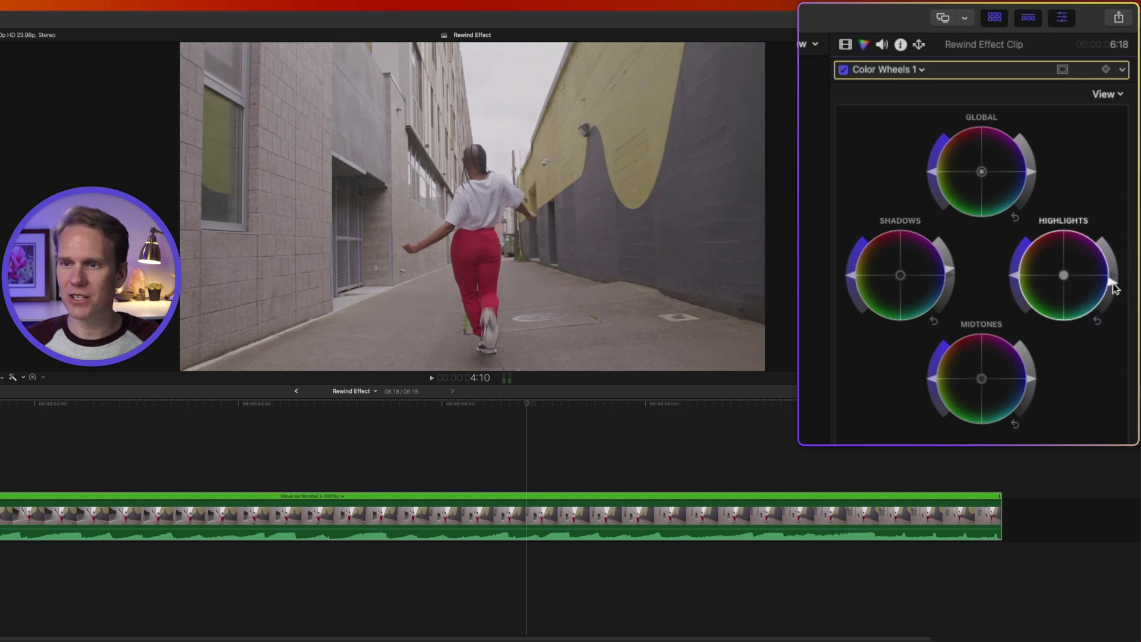
pyautogui.click(982, 172)
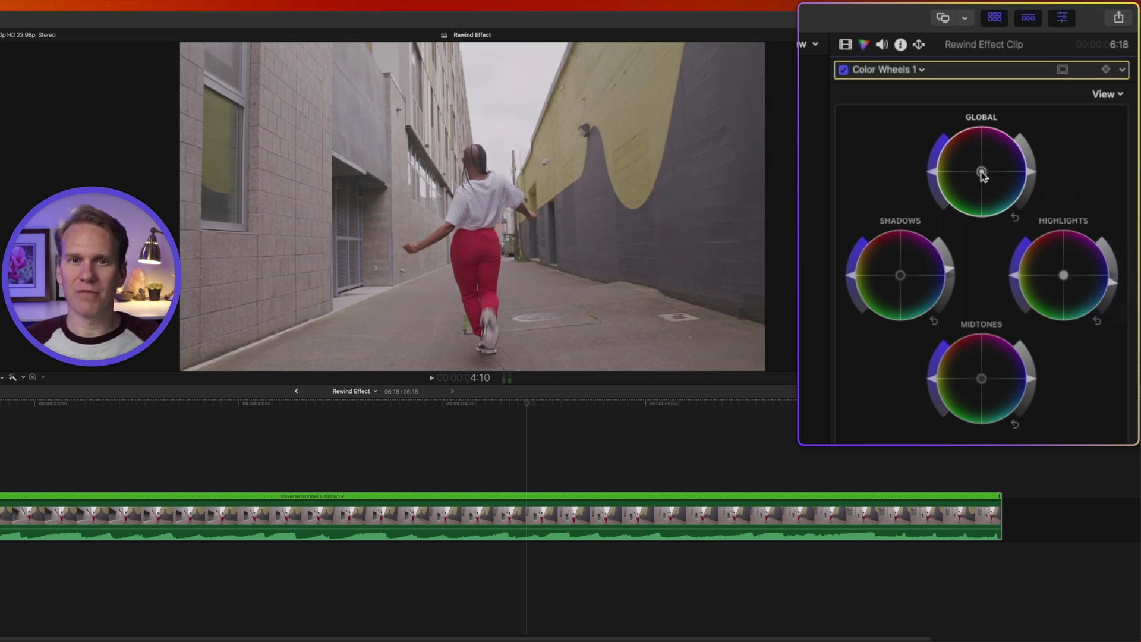
pyautogui.moveTo(973, 166); pyautogui.dragTo(917, 119)
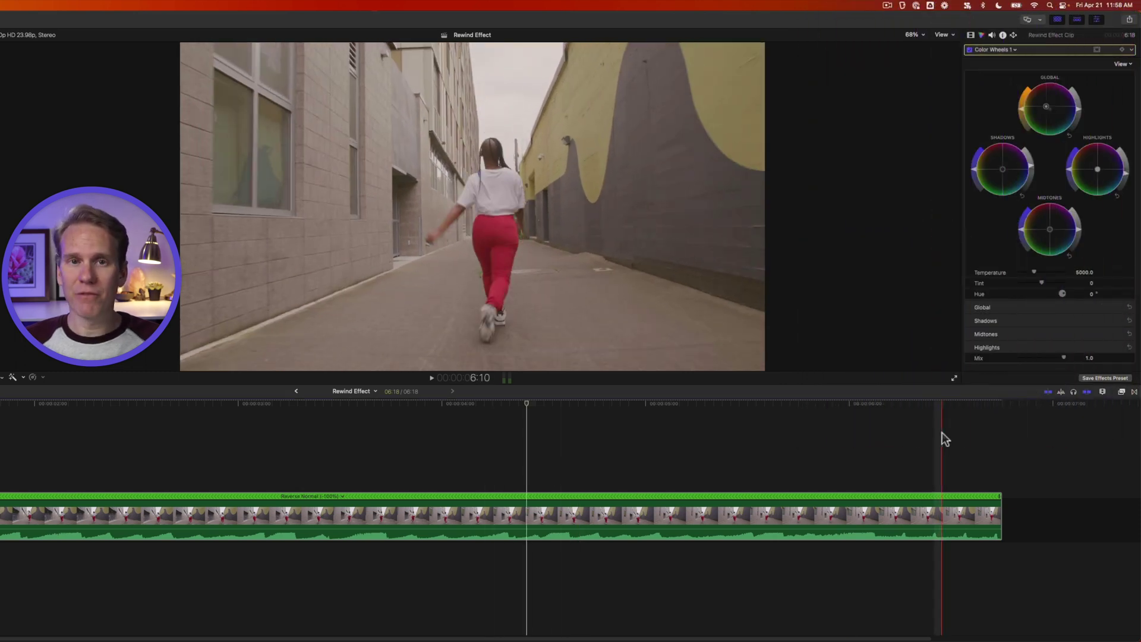
# - Apply the Blur effects Prism and Sharpen to the dancer clip
pyautogui.click(1122, 392)
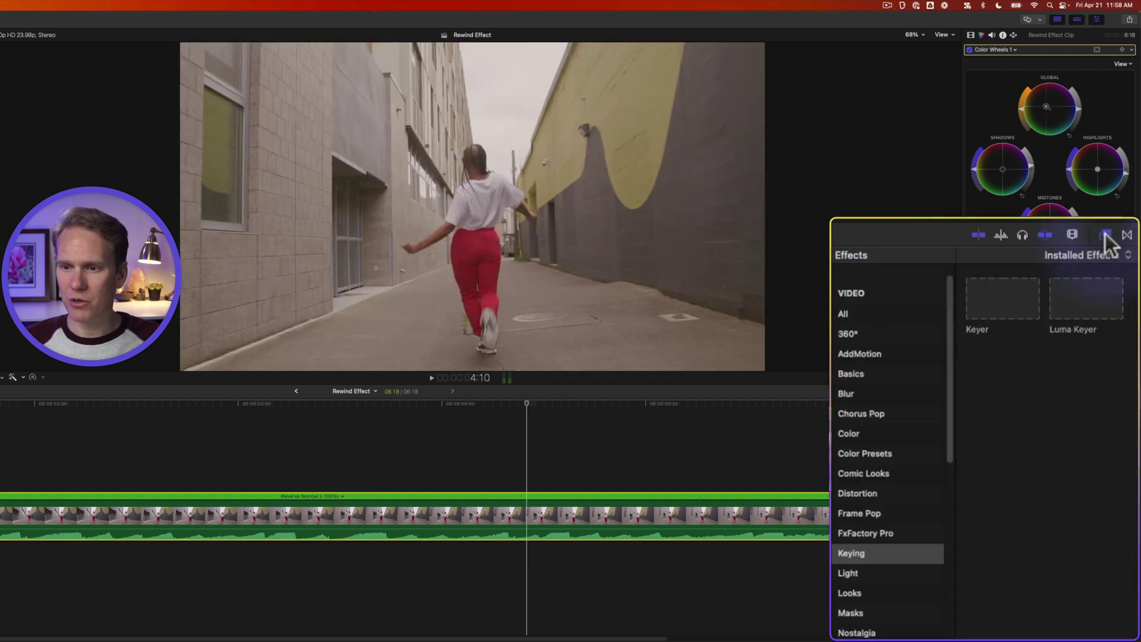
pyautogui.click(860, 392)
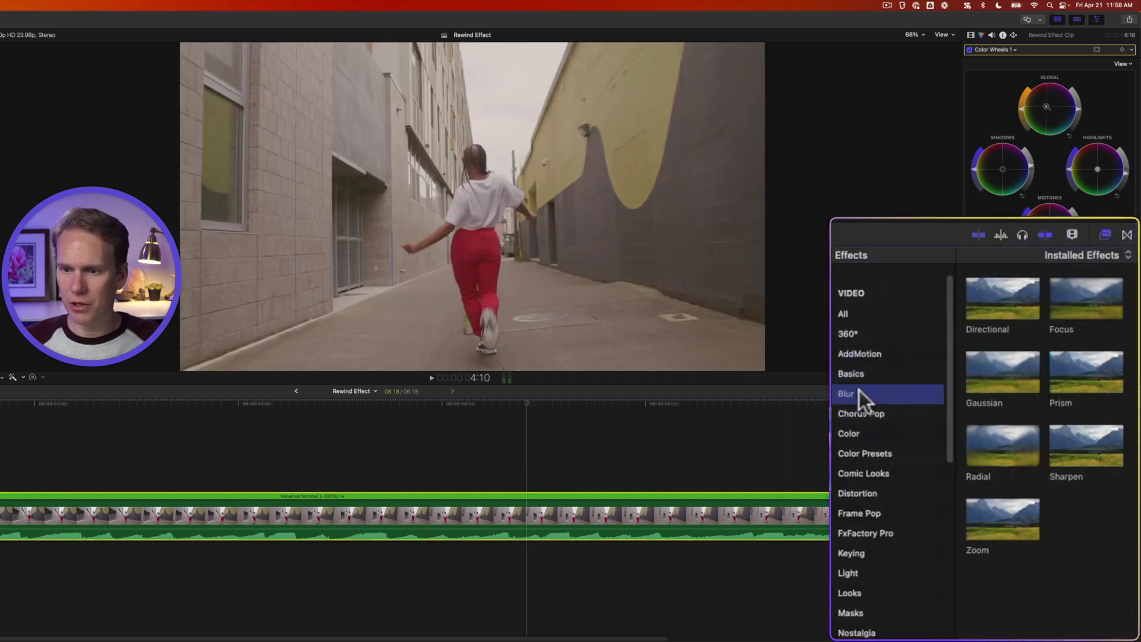
pyautogui.moveTo(1058, 377); pyautogui.dragTo(416, 516)
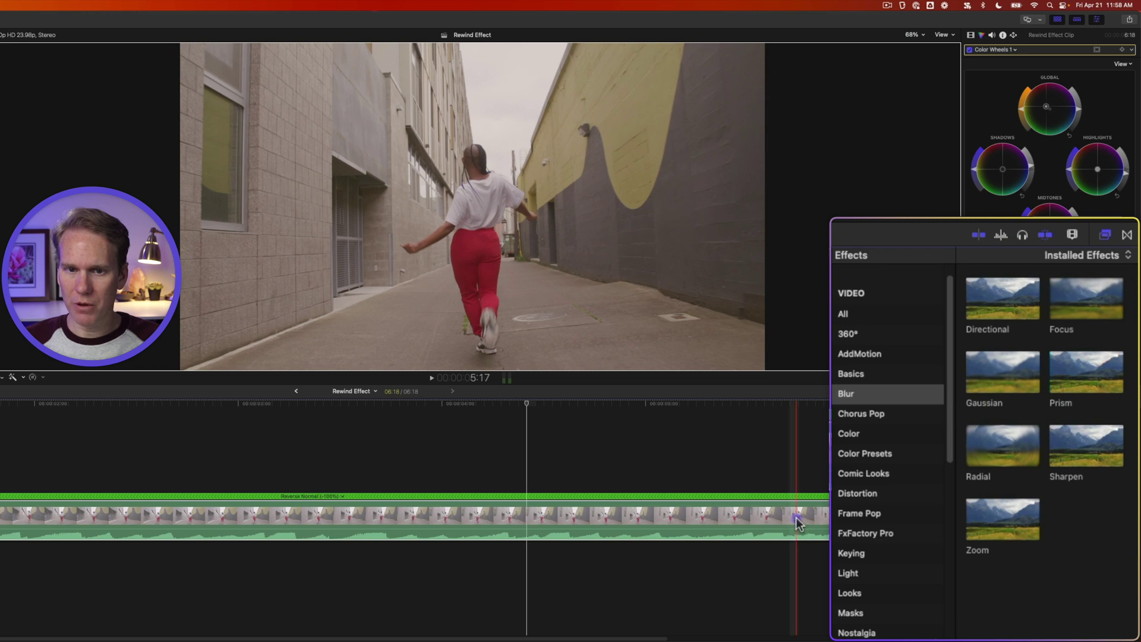
pyautogui.moveTo(1112, 512); pyautogui.dragTo(796, 517)
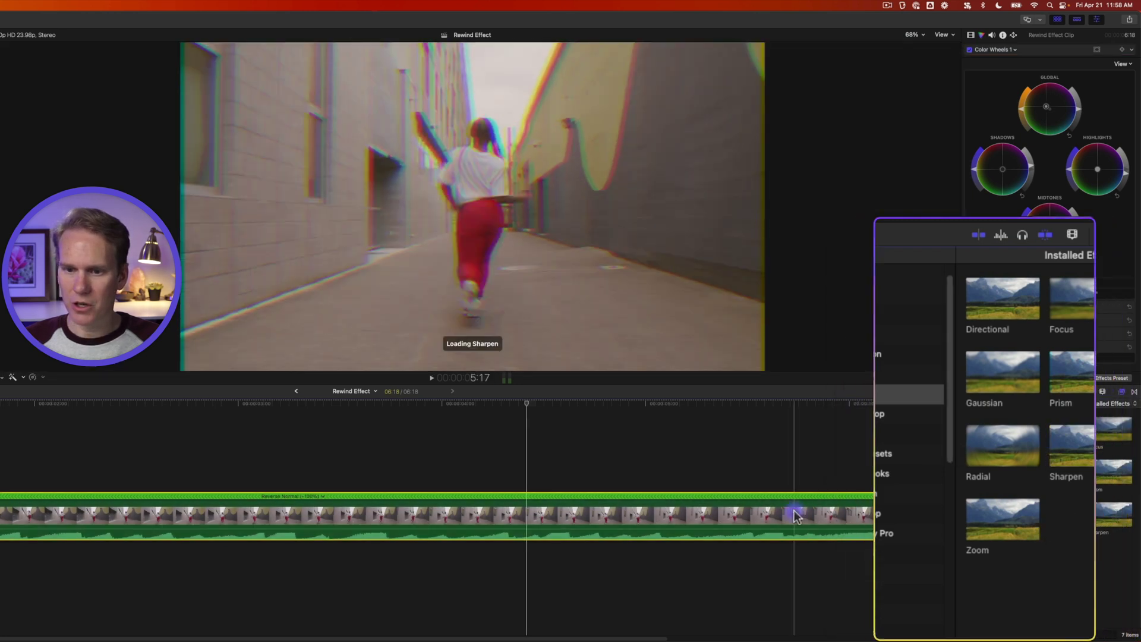
# - Move Color Wheels 1 below Sharpen and set Prism Amount 8, Sharpen Amount 9
pyautogui.click(971, 35)
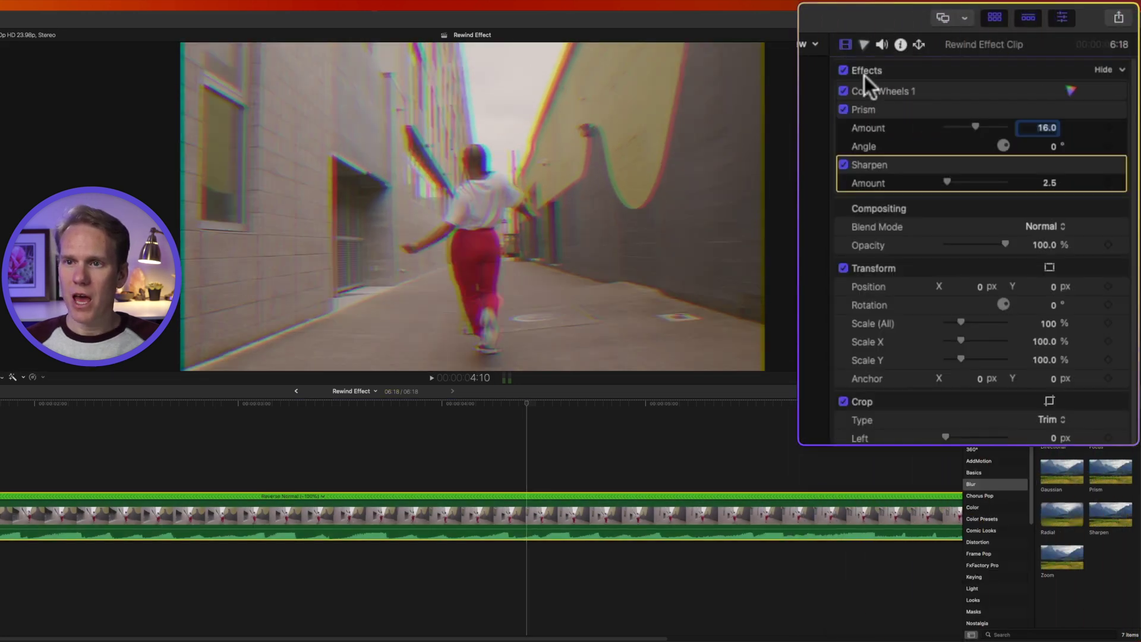
pyautogui.moveTo(878, 91); pyautogui.dragTo(879, 183)
pyautogui.click(1041, 110)
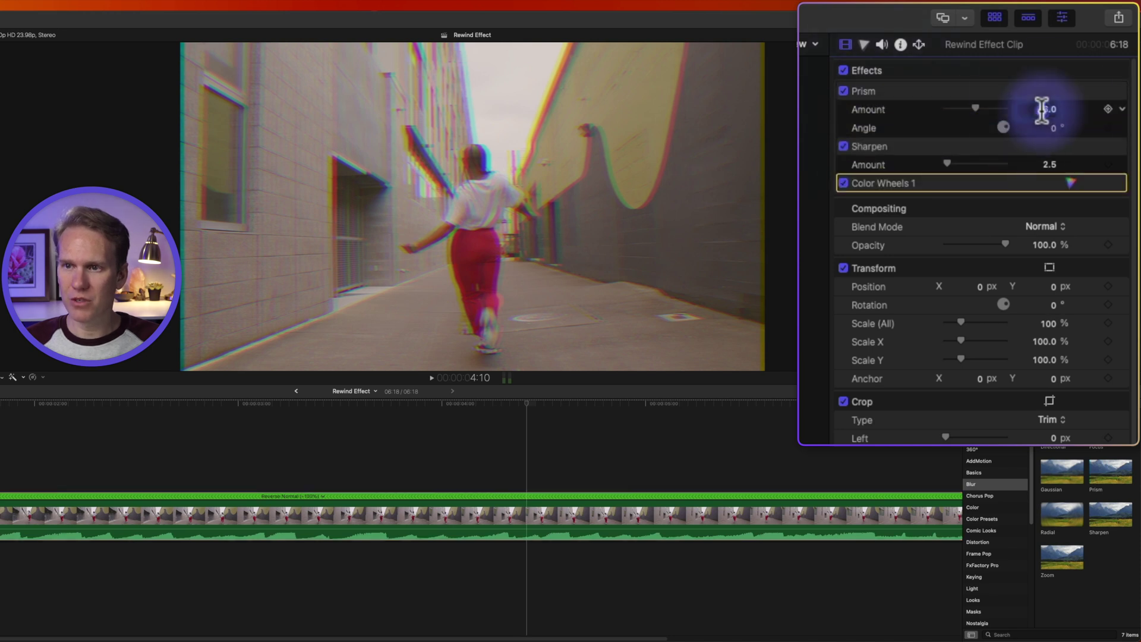
pyautogui.write('8')
pyautogui.press('Return')
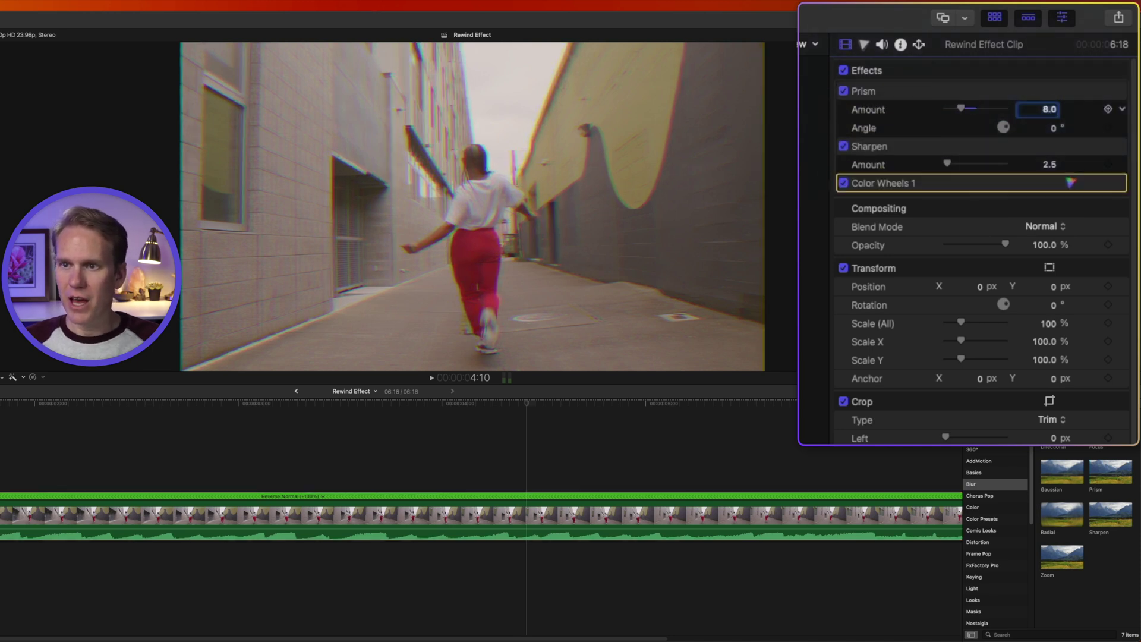
pyautogui.click(1047, 163)
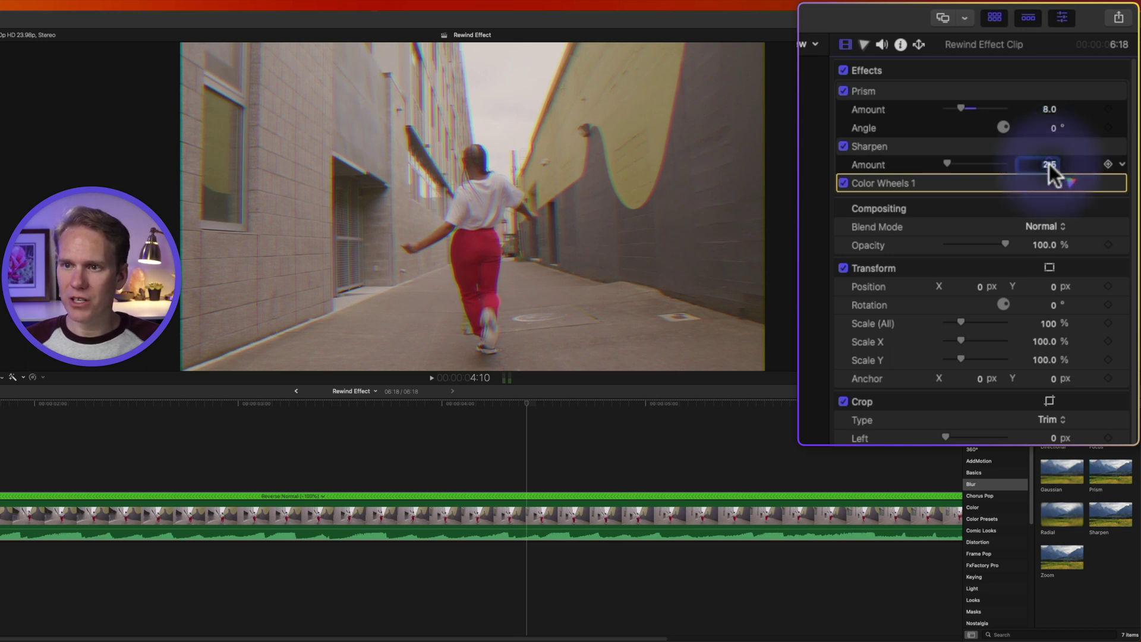
pyautogui.write('9')
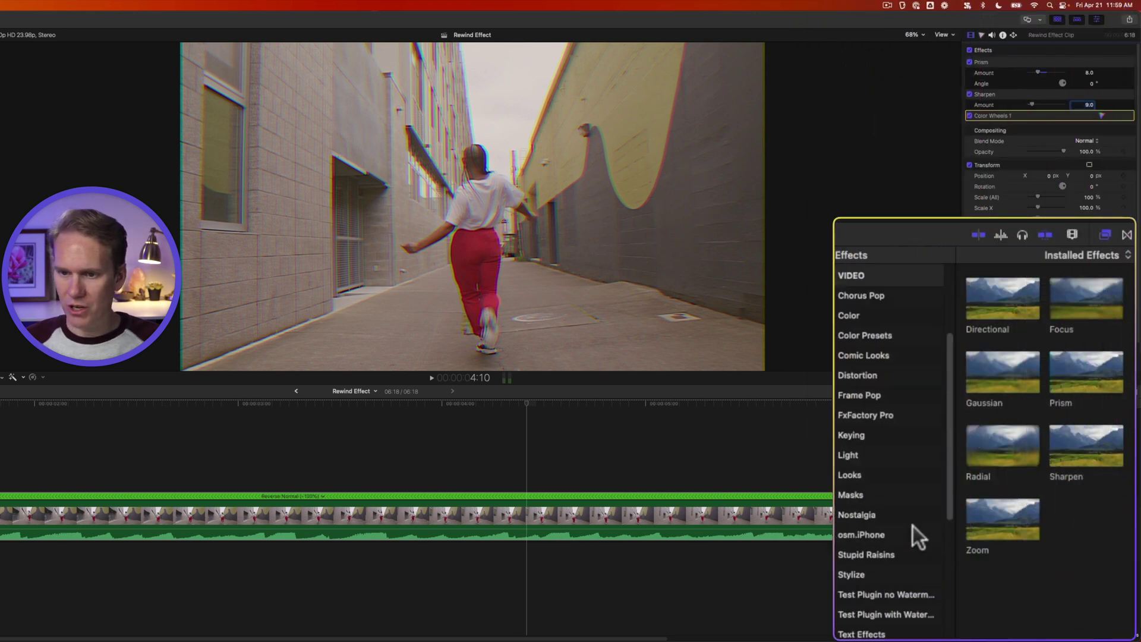
# - Apply Stylize effects Film Grain and Bad TV, with Bad TV at the top
pyautogui.scroll(-3, 1009, 562)
pyautogui.click(978, 549)
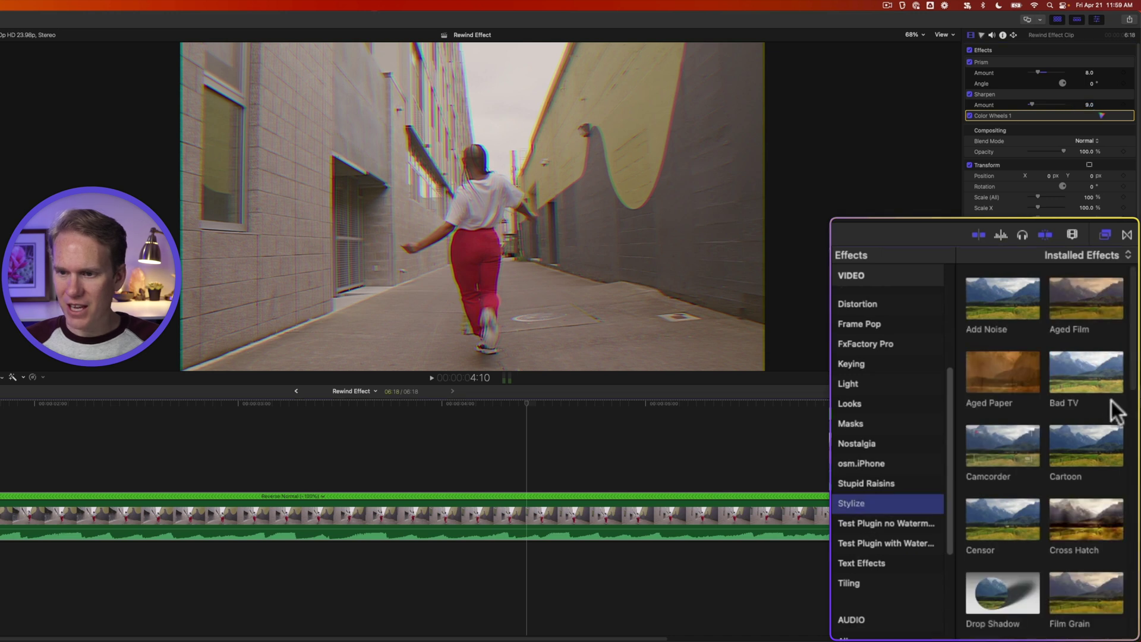
pyautogui.scroll(-3, 1092, 477)
pyautogui.moveTo(1087, 390); pyautogui.dragTo(654, 517)
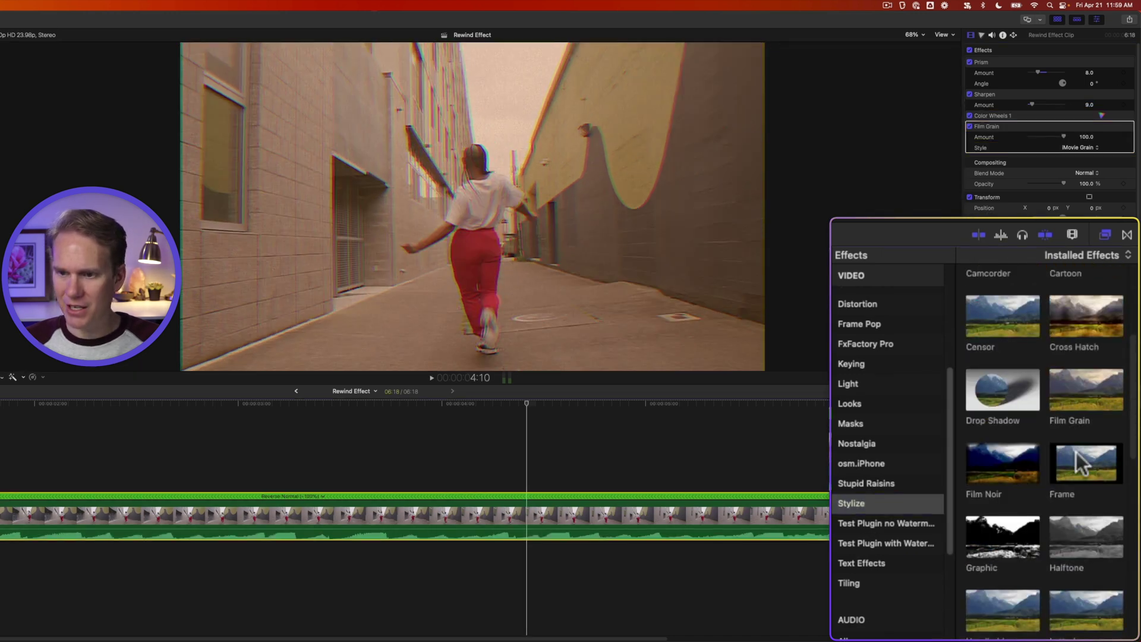
pyautogui.scroll(3, 1083, 446)
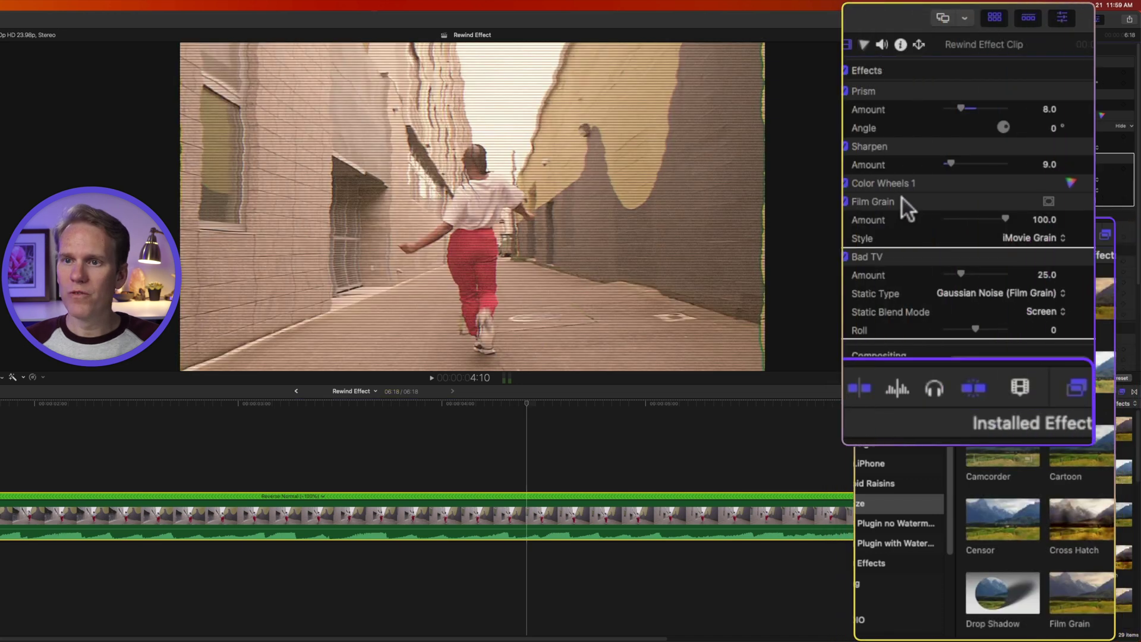
pyautogui.moveTo(902, 198); pyautogui.dragTo(902, 112)
pyautogui.moveTo(899, 254); pyautogui.dragTo(896, 95)
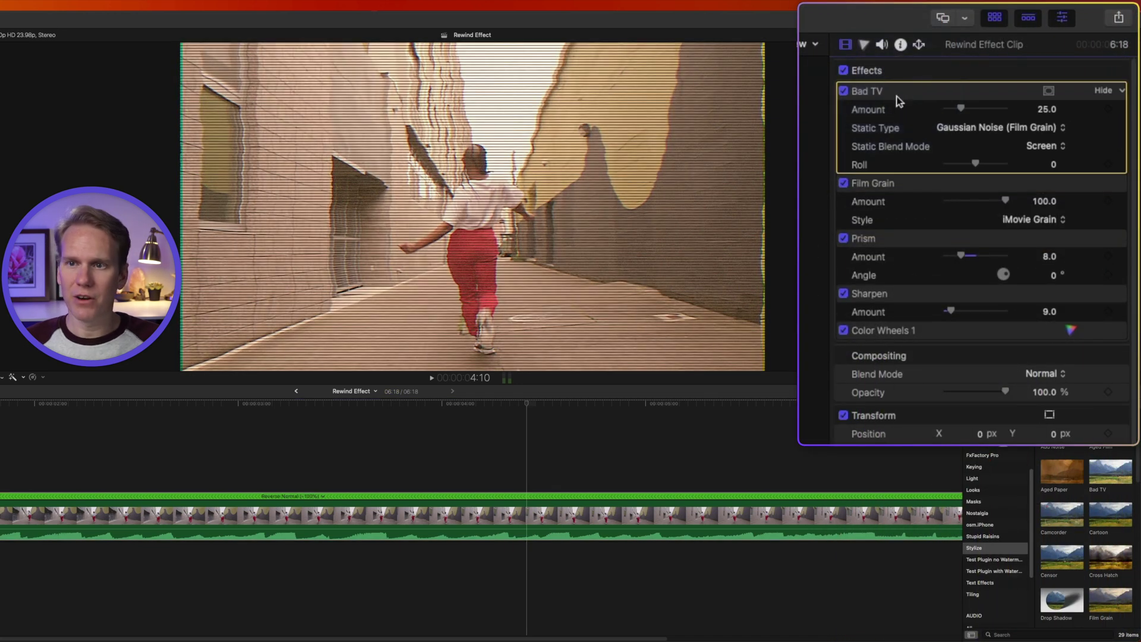
# - Set Bad TV Amount to 5 and Film Grain style to Realistic Grain
pyautogui.click(1039, 108)
pyautogui.write('5')
pyautogui.press('Return')
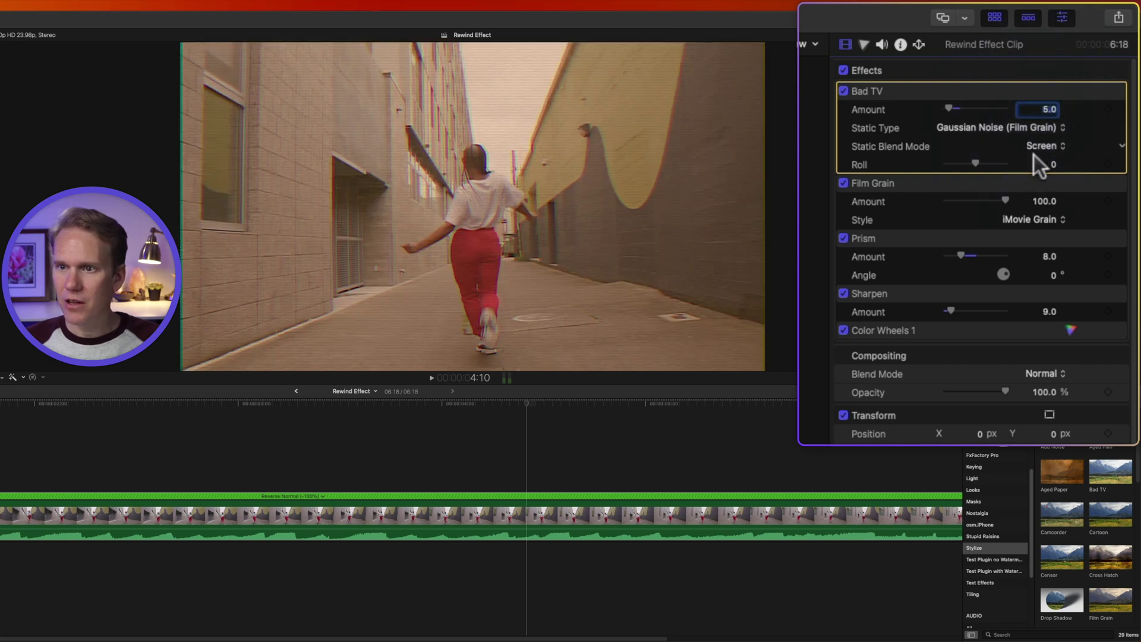
pyautogui.click(1028, 218)
pyautogui.click(1034, 238)
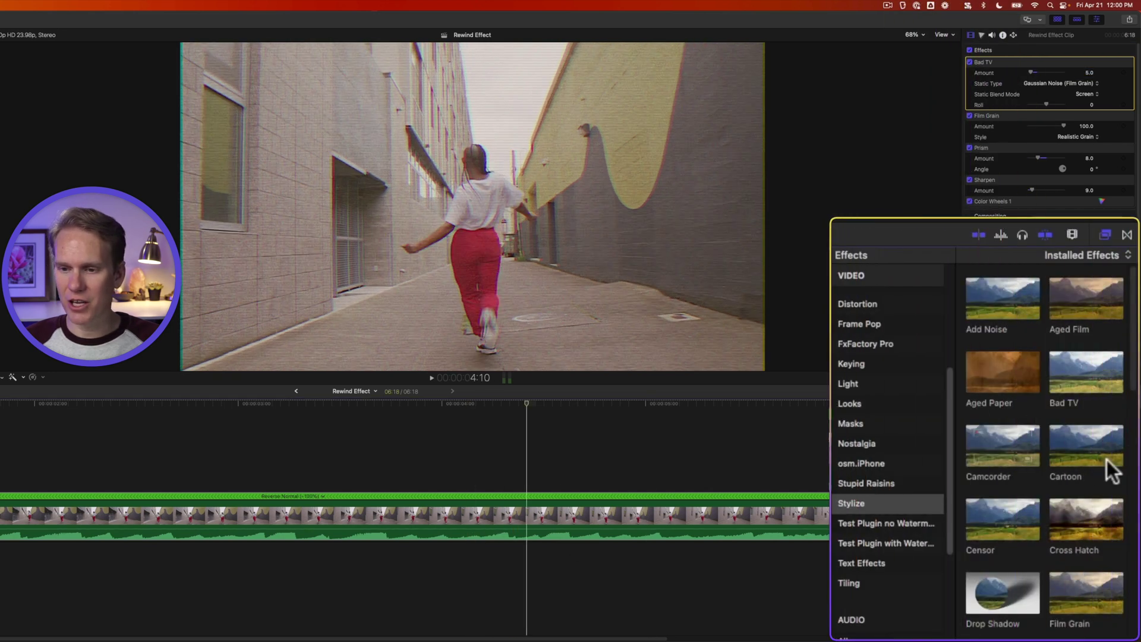
# - Apply the Distortion audio effect Car Radio to the dancer clip
pyautogui.scroll(-5, 880, 523)
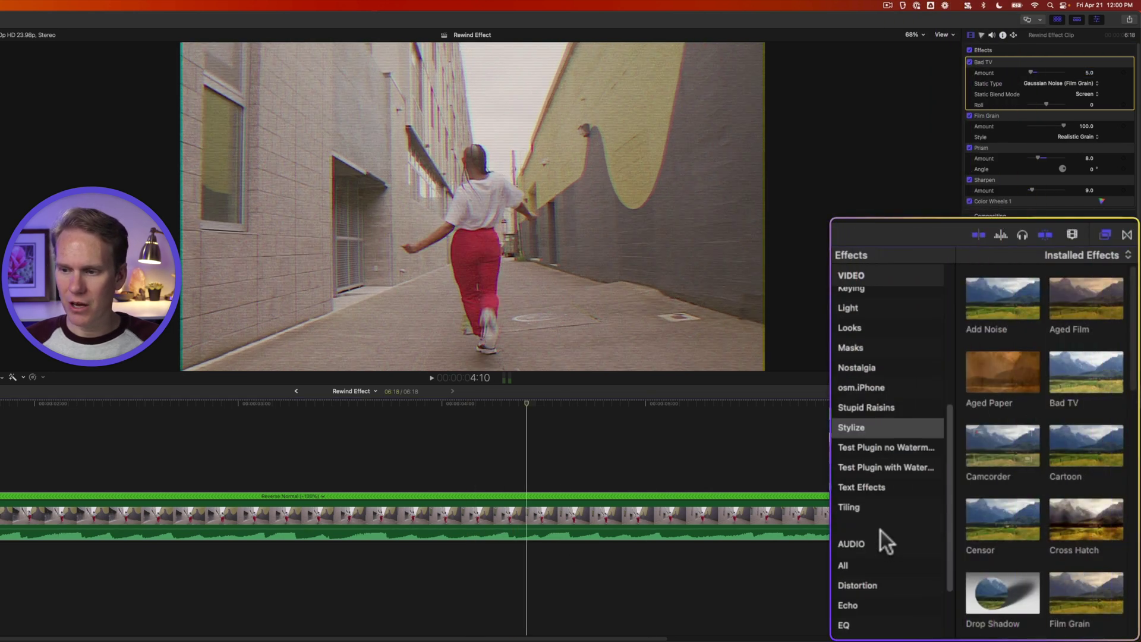
pyautogui.click(883, 489)
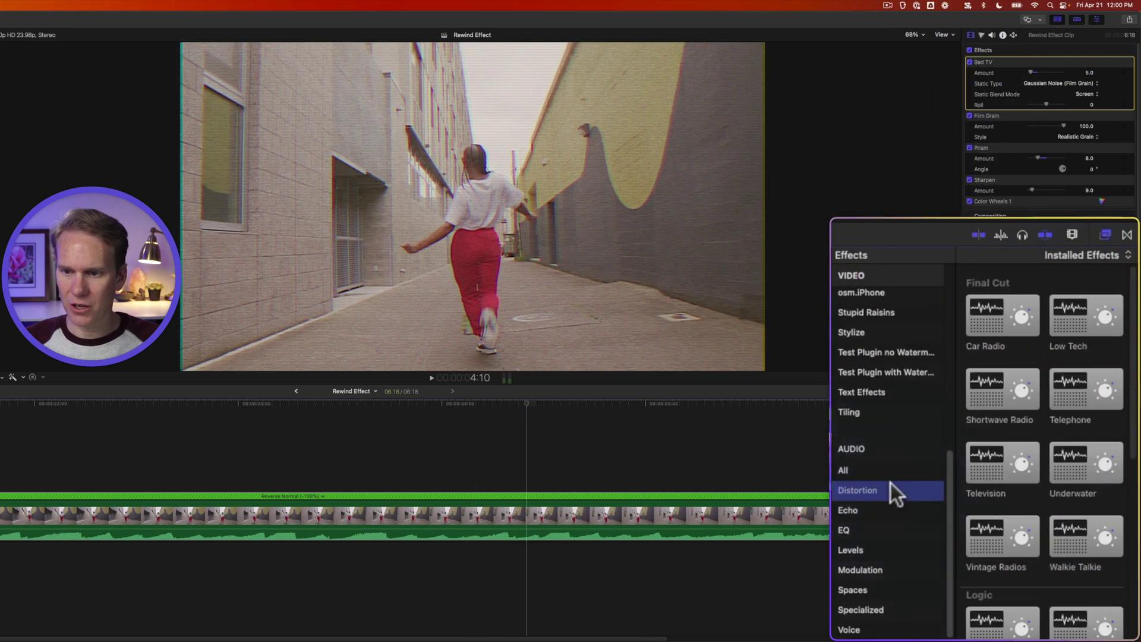
pyautogui.moveTo(1014, 317); pyautogui.dragTo(670, 519)
# - Play the clip from the start to preview the stacked effects and Car Radio sound
pyautogui.press('Home')
pyautogui.press('space')
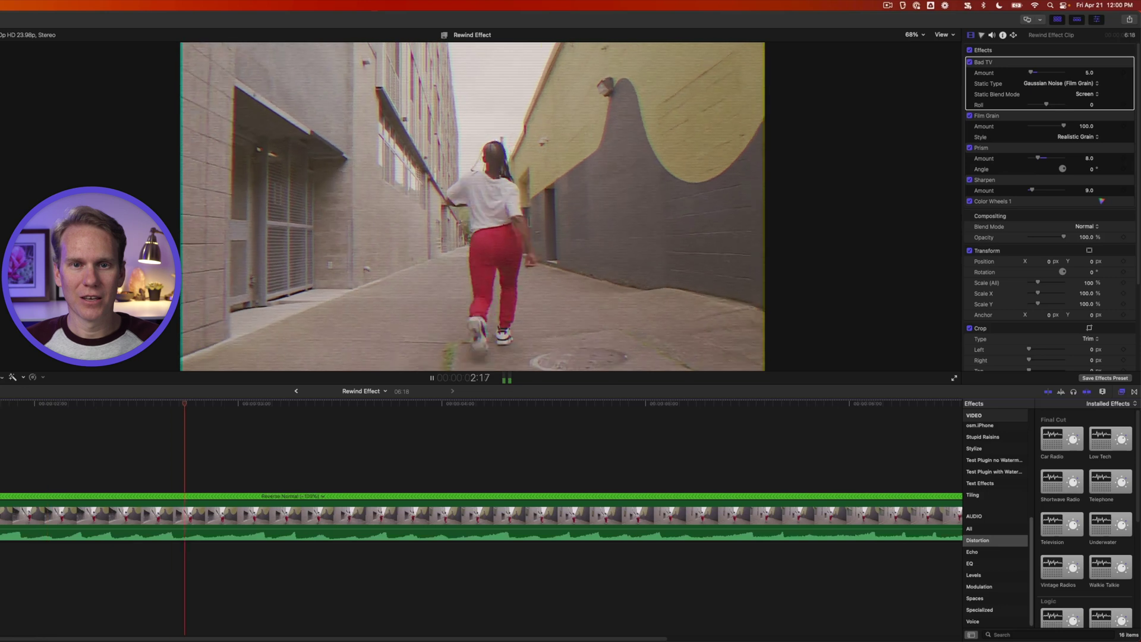
pyautogui.press('space')
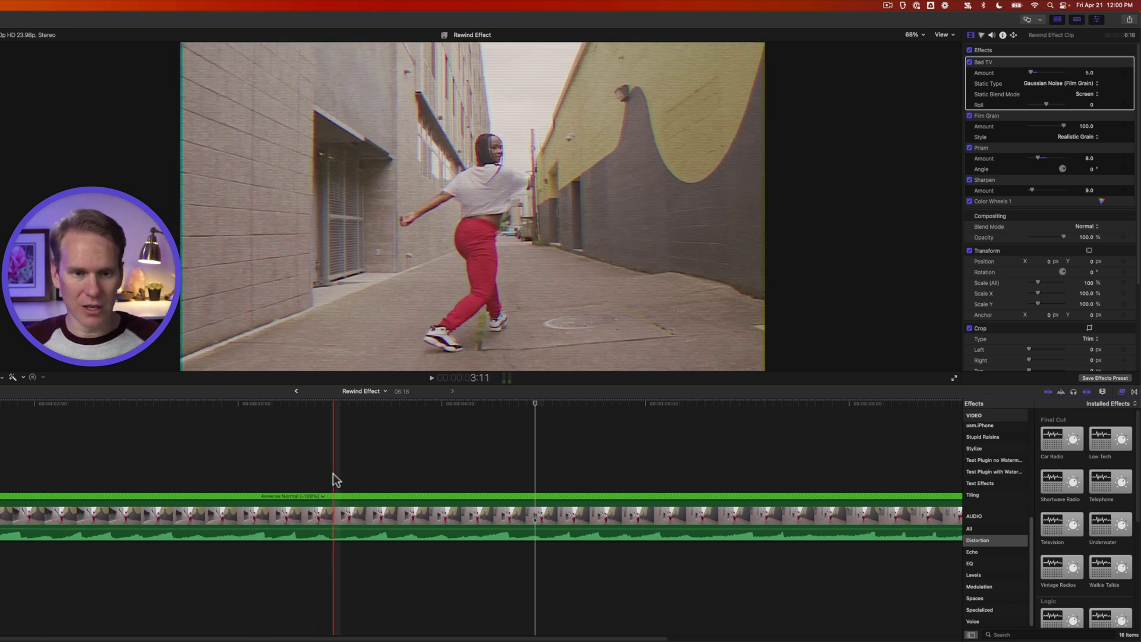
# - Retime the clip to Reverse Fast -8x, change it to -4x, and play it
pyautogui.click(322, 496)
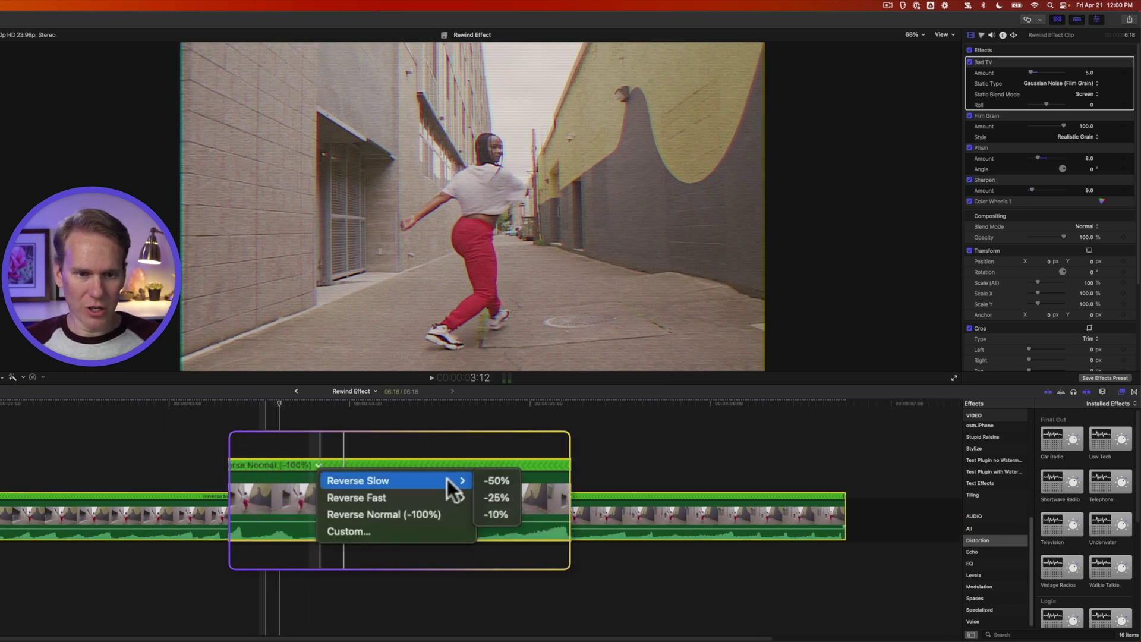
pyautogui.moveTo(439, 501)
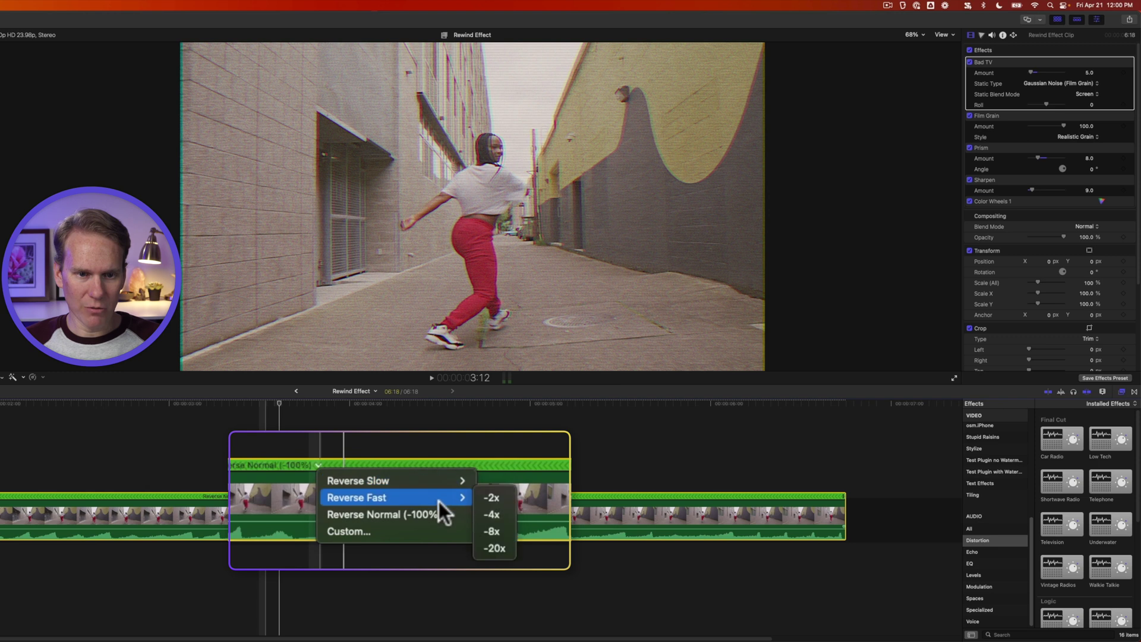
pyautogui.click(492, 526)
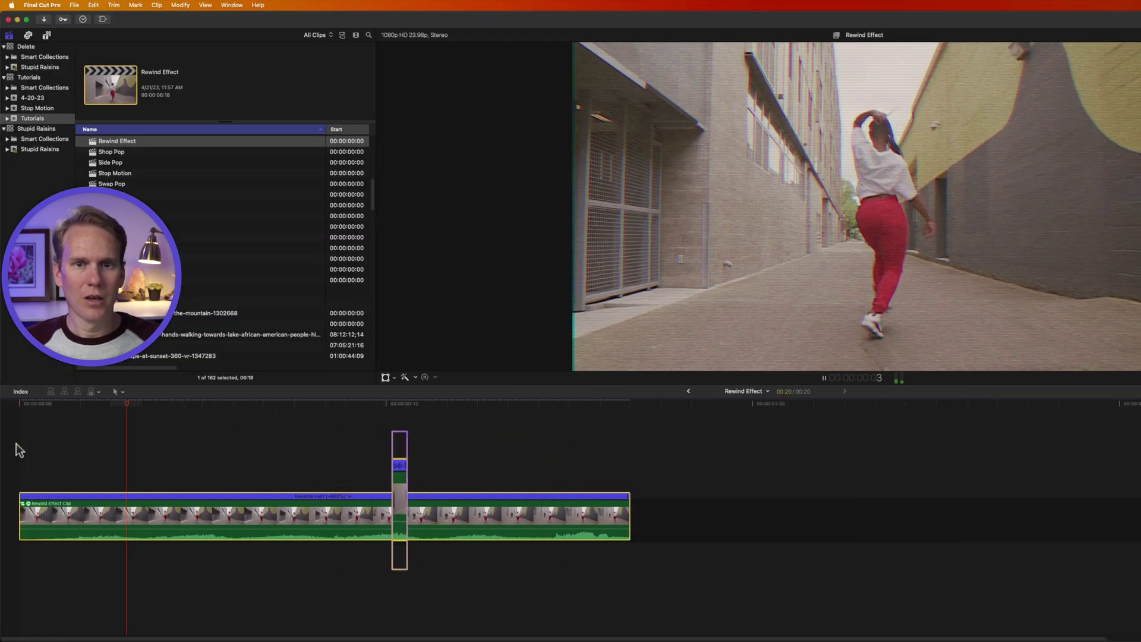
pyautogui.click(350, 496)
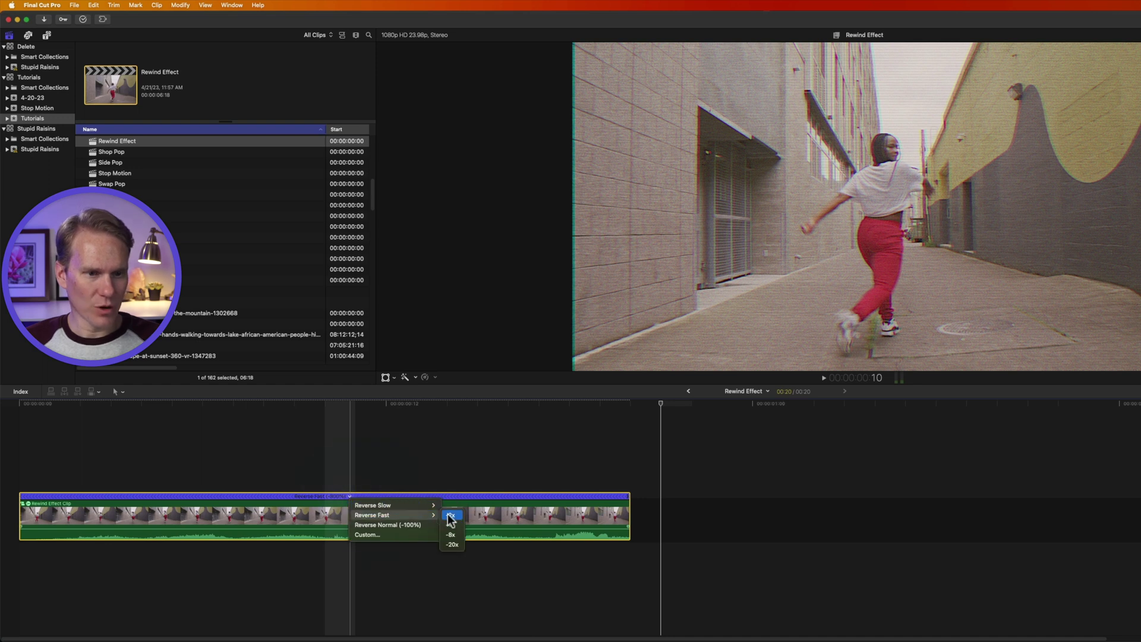
pyautogui.click(451, 525)
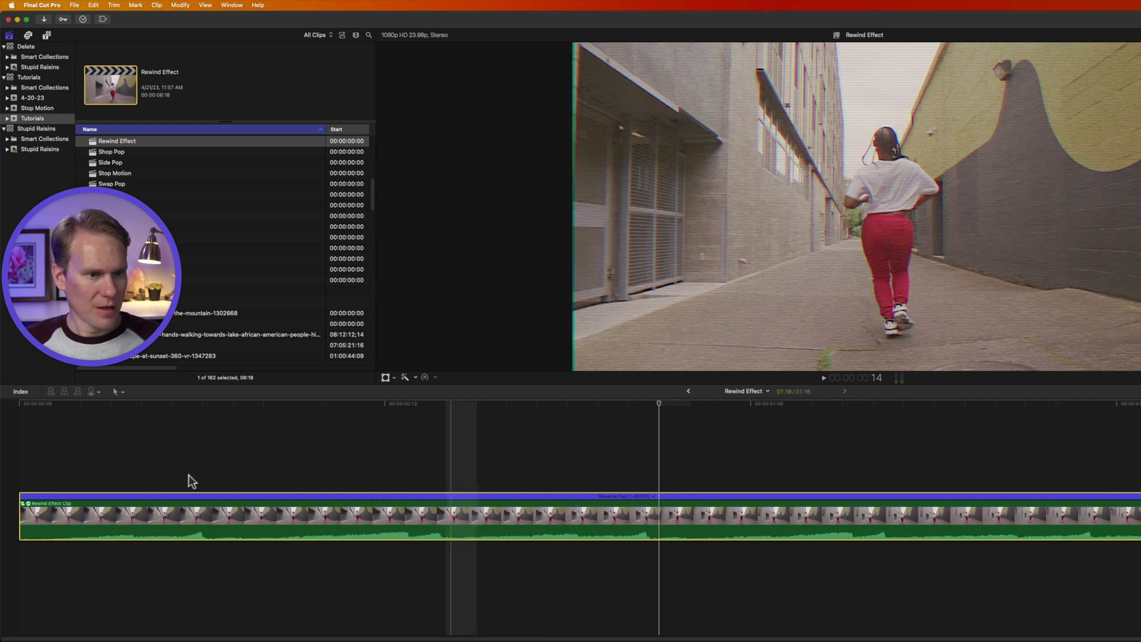
pyautogui.press('space')
pyautogui.press('space')
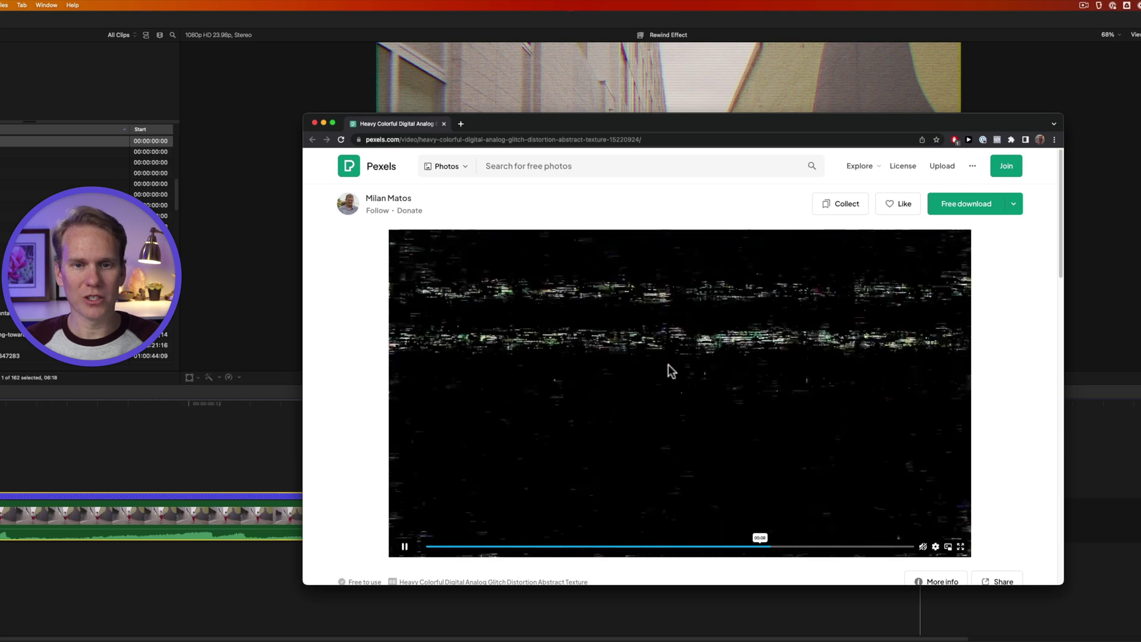
# - Download the glitch texture video from Pexels and drag it into Final Cut Pro
pyautogui.click(954, 206)
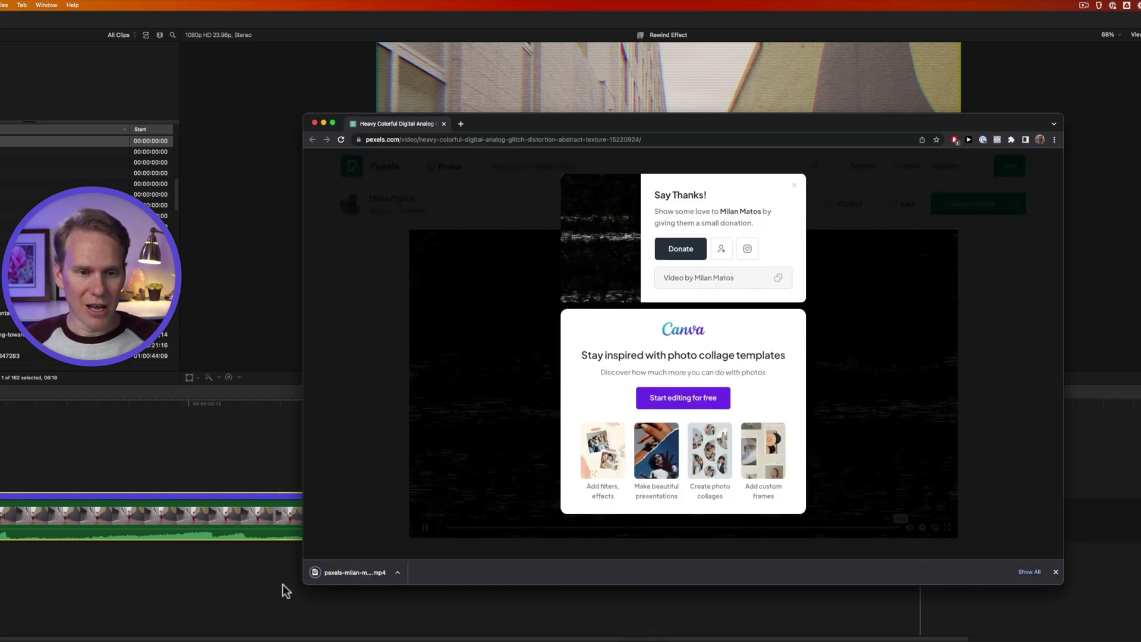
pyautogui.moveTo(334, 581); pyautogui.dragTo(95, 439)
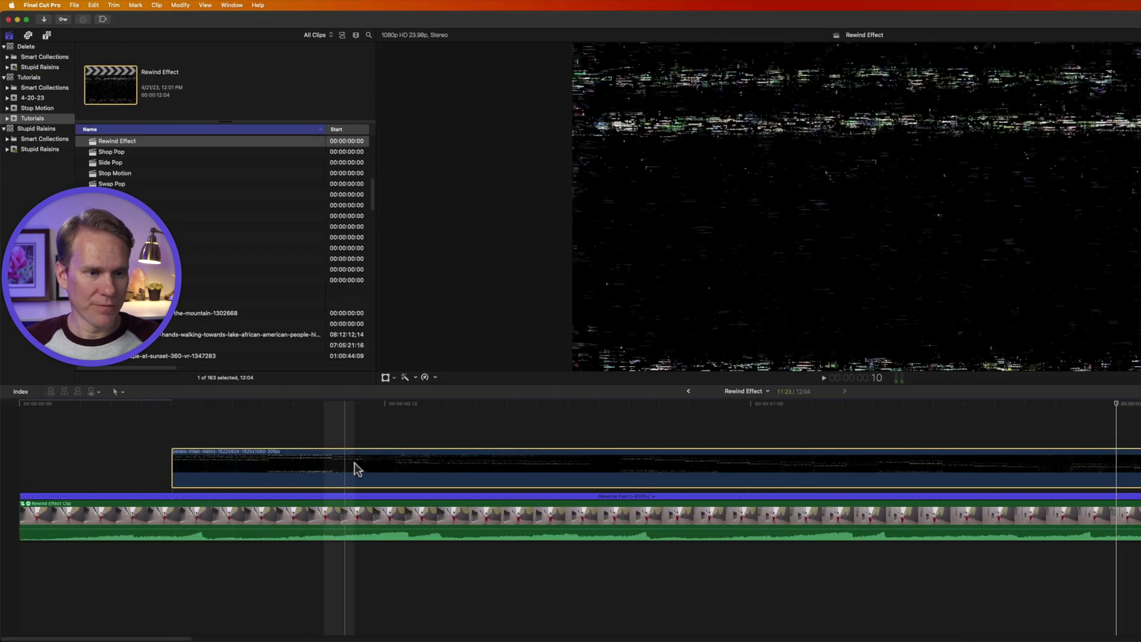
# - Place the glitch clip above the dancer clip and trim its end to match
pyautogui.moveTo(354, 463); pyautogui.dragTo(169, 459)
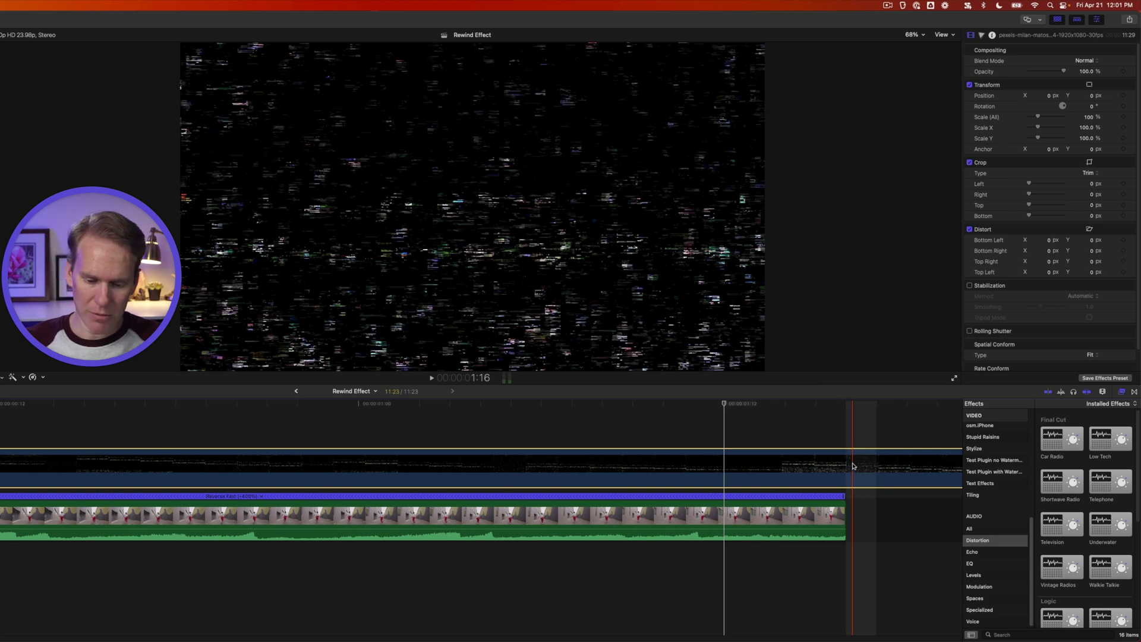
pyautogui.hotkey('alt', ']')
pyautogui.click(312, 473)
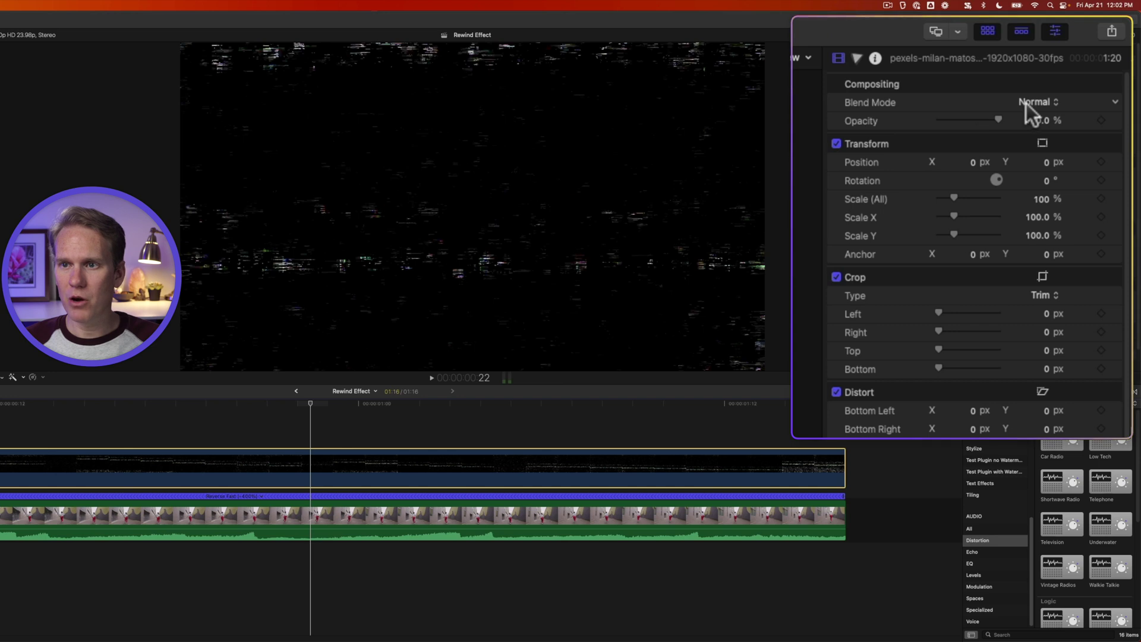
# - Set the glitch clip to Screen blend at about 88% opacity and play the result
pyautogui.click(1026, 103)
pyautogui.click(1037, 252)
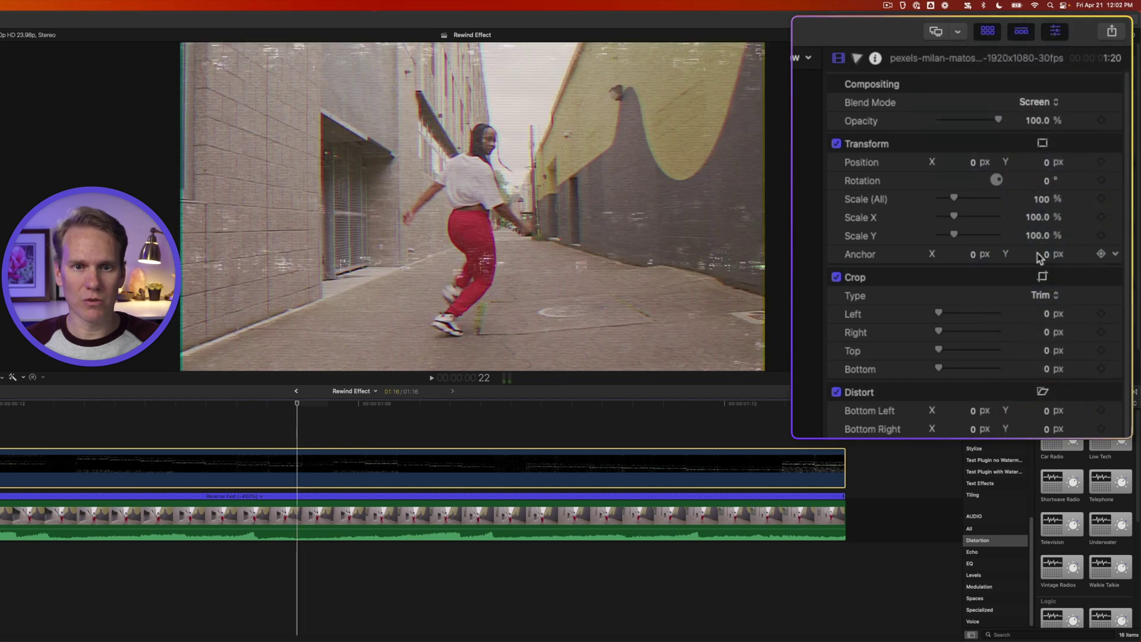
pyautogui.moveTo(999, 120); pyautogui.dragTo(991, 119)
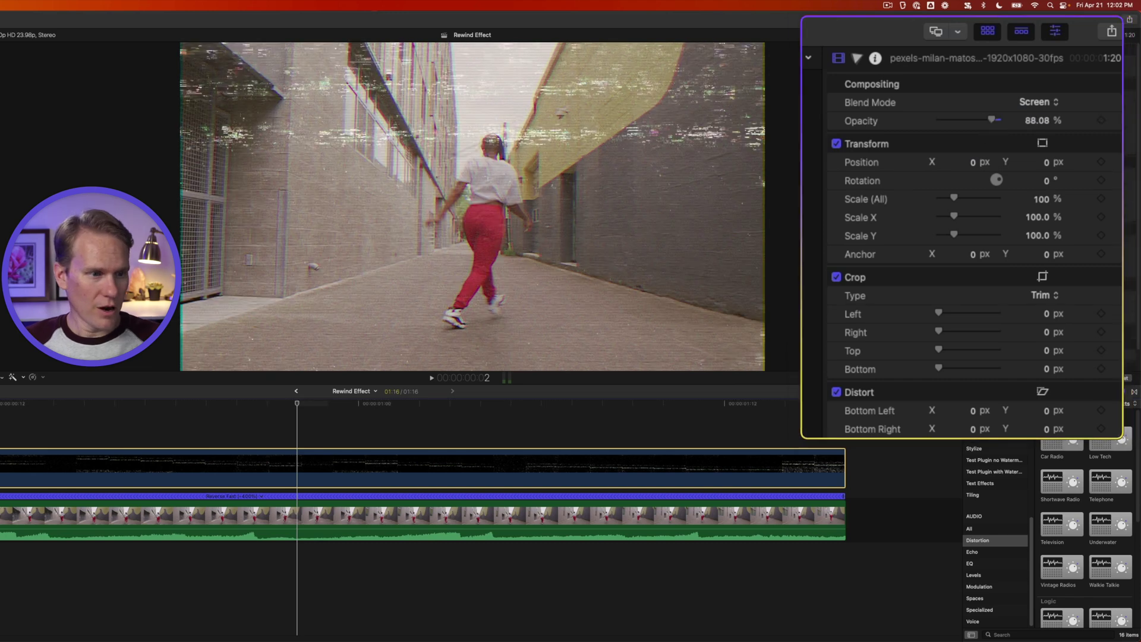
pyautogui.press('space')
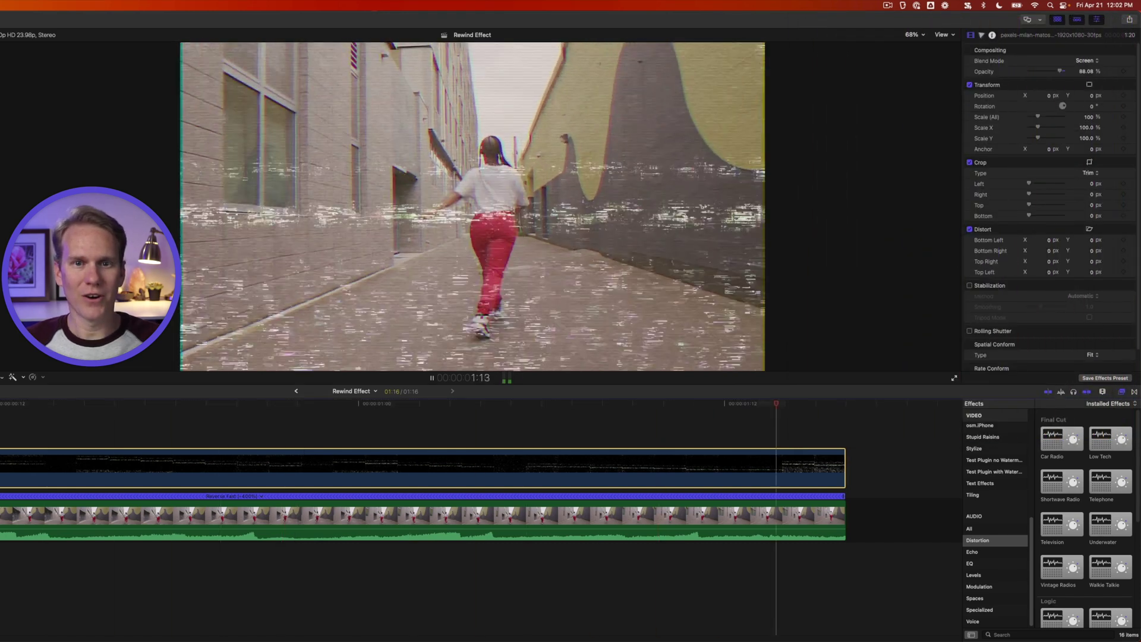
pyautogui.click(232, 434)
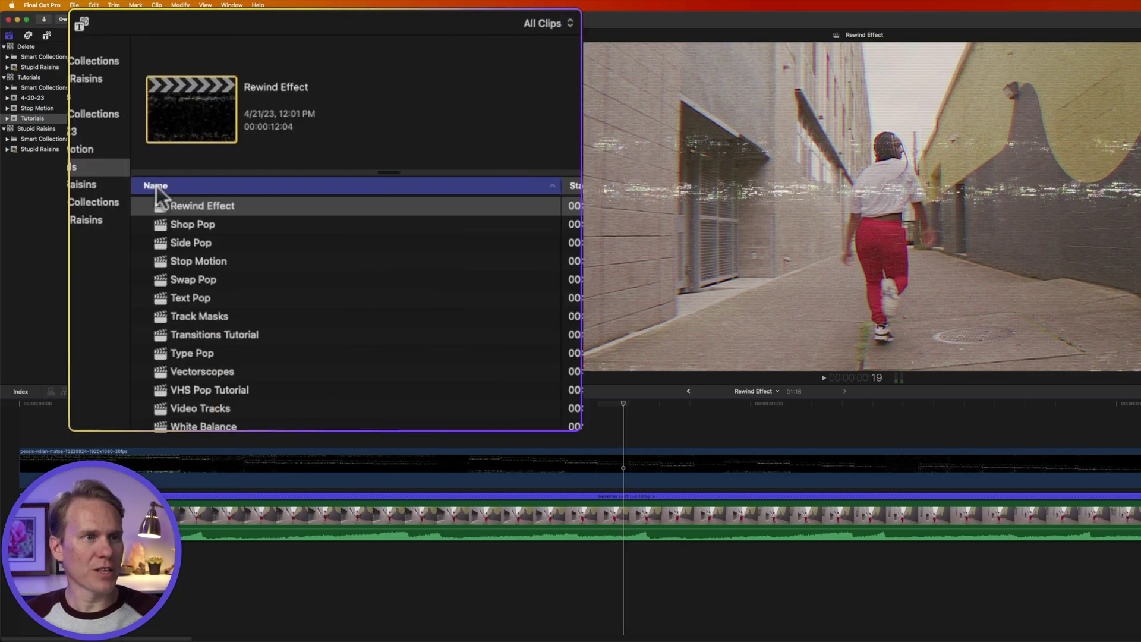
# - Add the Build In/Out Custom title above the clip, extend it to the clip's end, and start editing its text
pyautogui.click(80, 26)
pyautogui.click(62, 166)
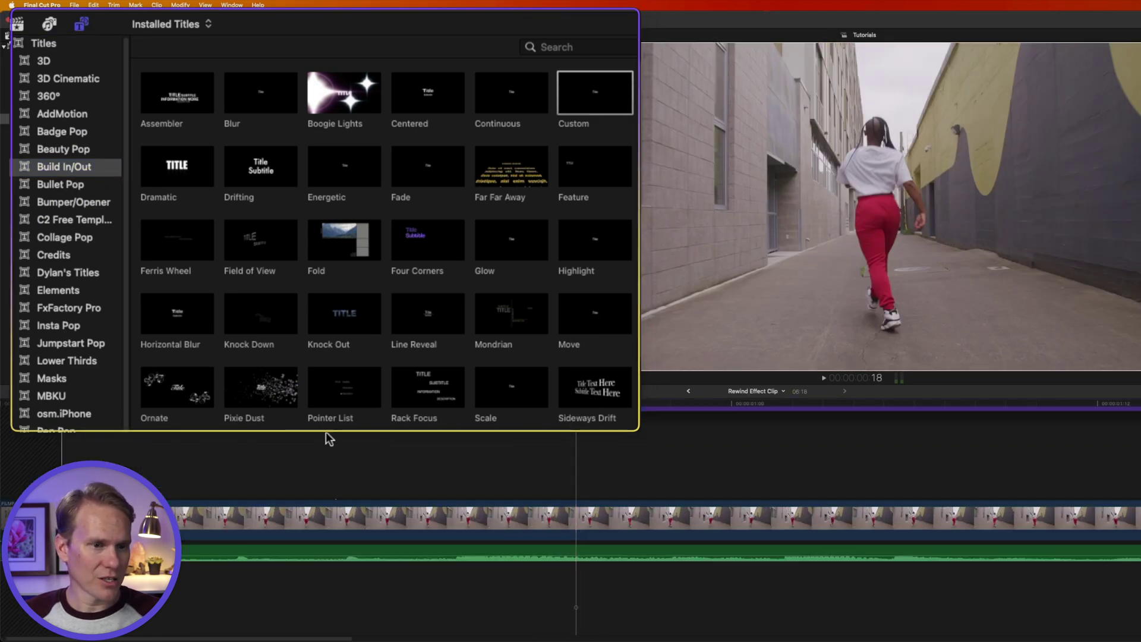
pyautogui.moveTo(330, 439); pyautogui.dragTo(26, 484)
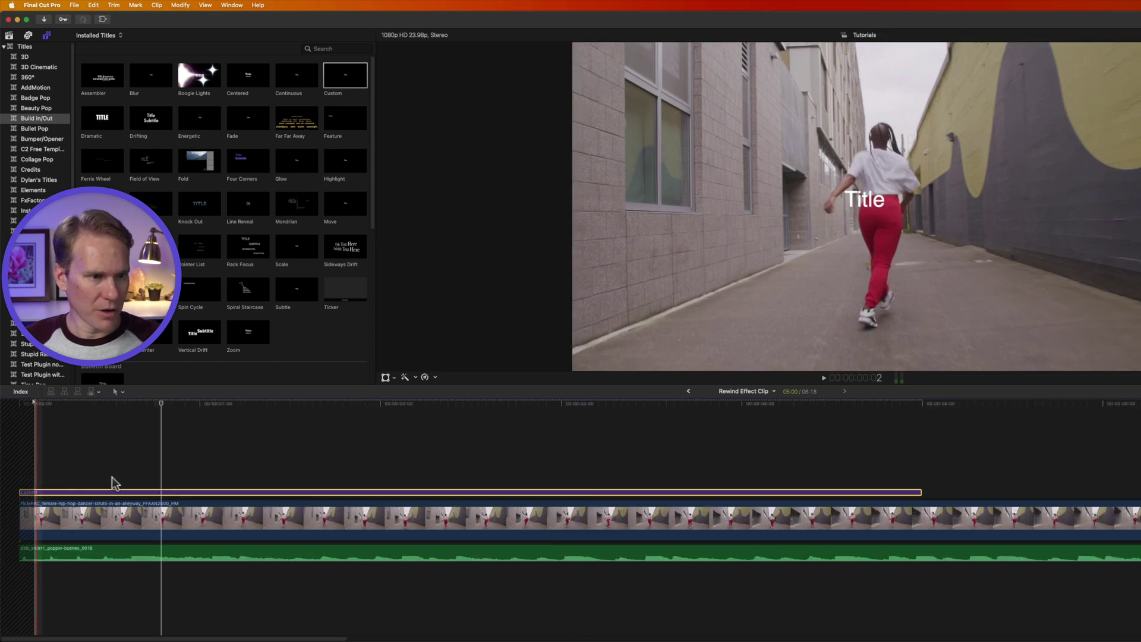
pyautogui.moveTo(923, 492); pyautogui.dragTo(1140, 481)
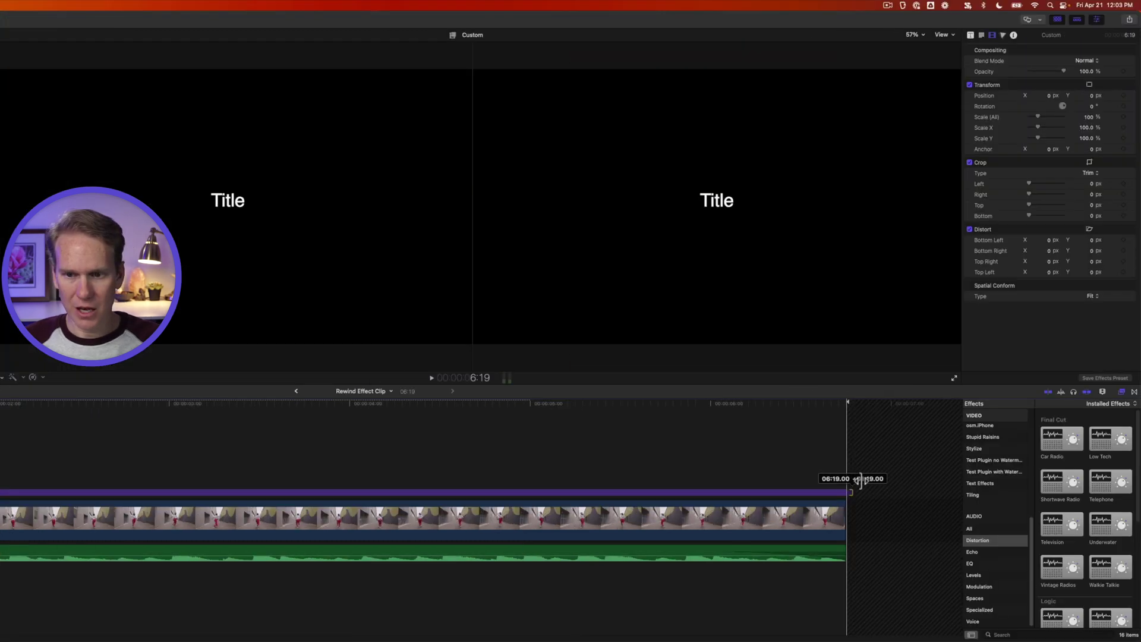
pyautogui.moveTo(860, 480); pyautogui.dragTo(890, 481)
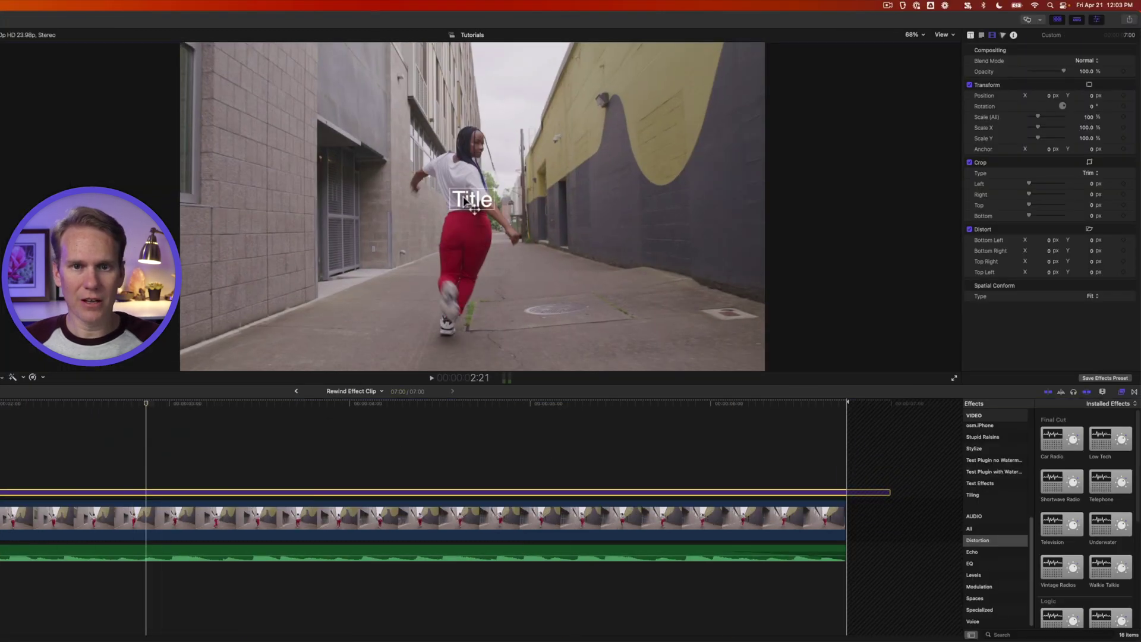
pyautogui.doubleClick(467, 202)
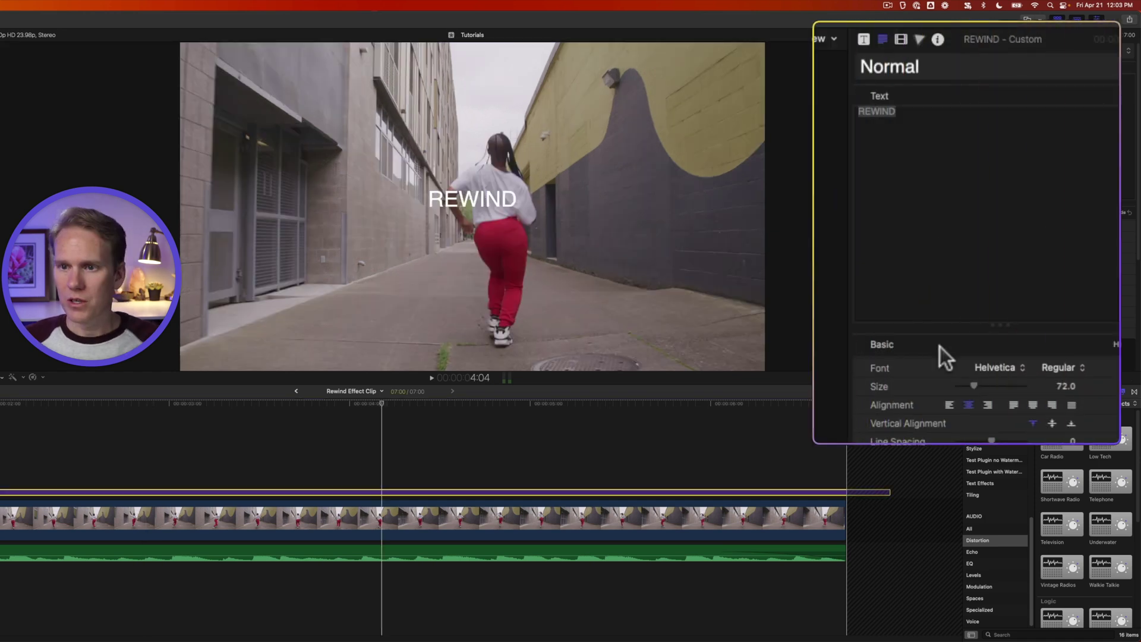
# - Change the REWIND title's font to PF Videotext Pro from the font list
pyautogui.click(1045, 226)
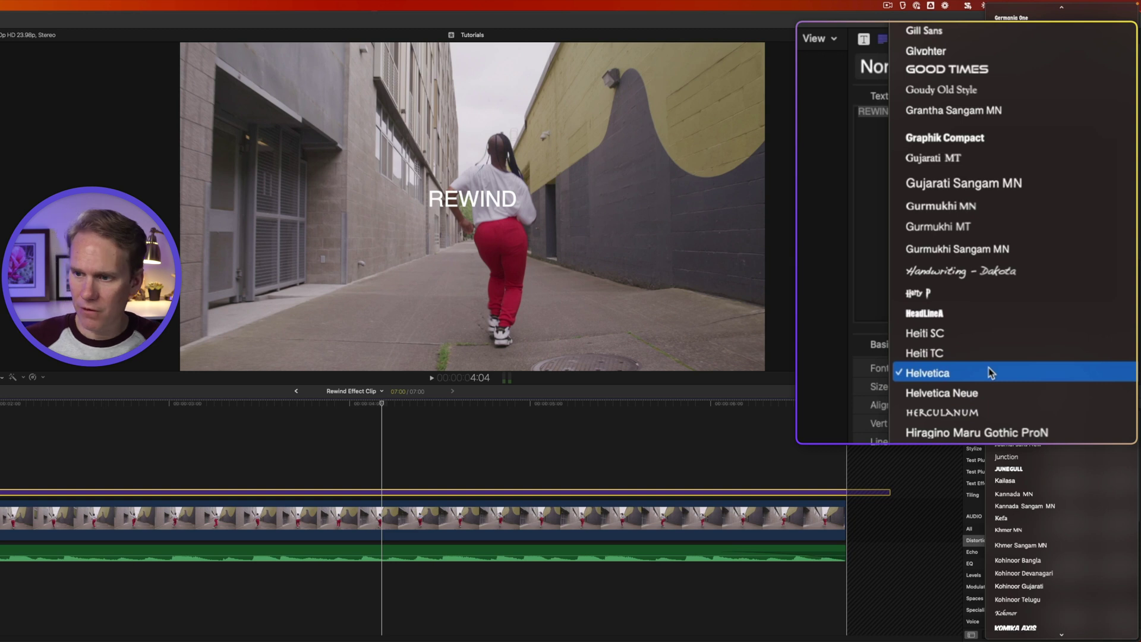
pyautogui.write('pf')
pyautogui.press('Return')
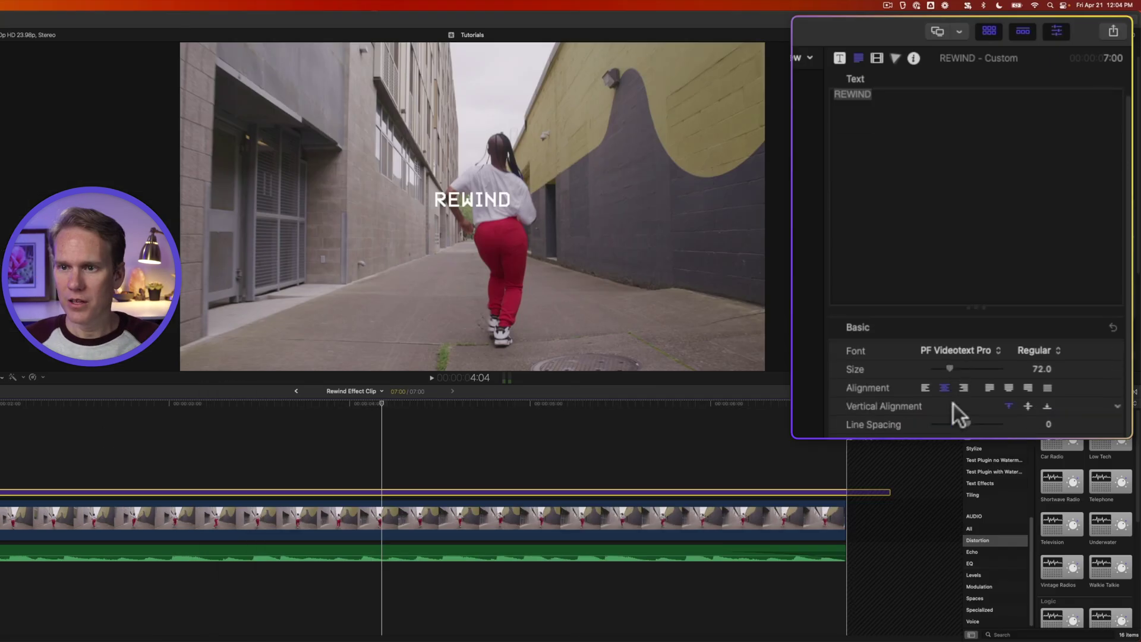
# - Color the REWIND text face green and lower its opacity to about 65%
pyautogui.scroll(-10, 955, 407)
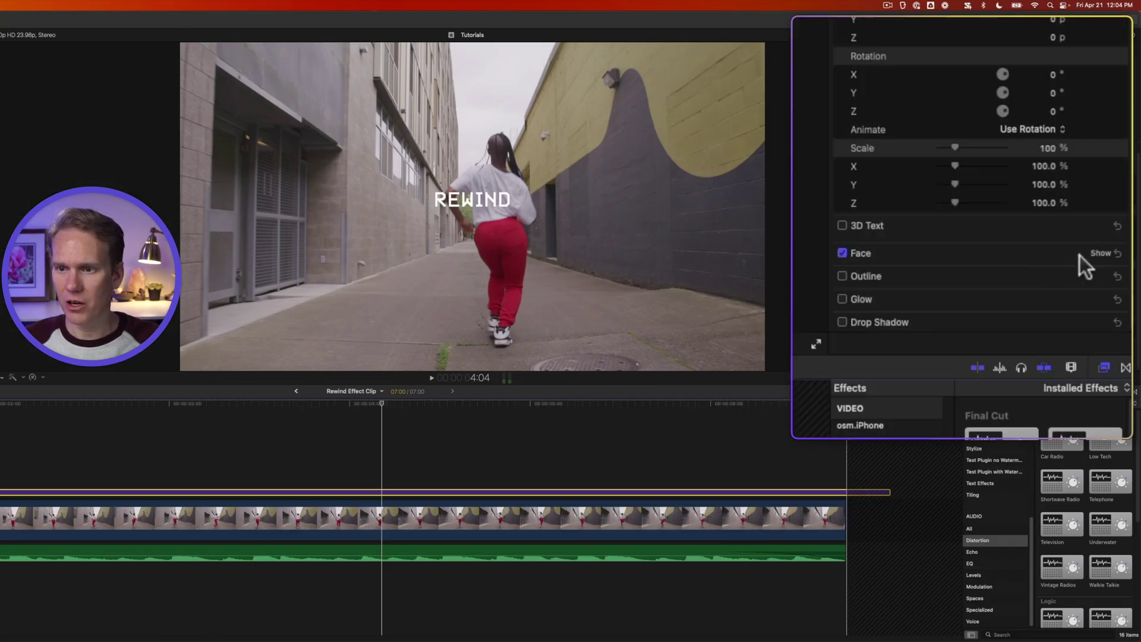
pyautogui.click(1097, 253)
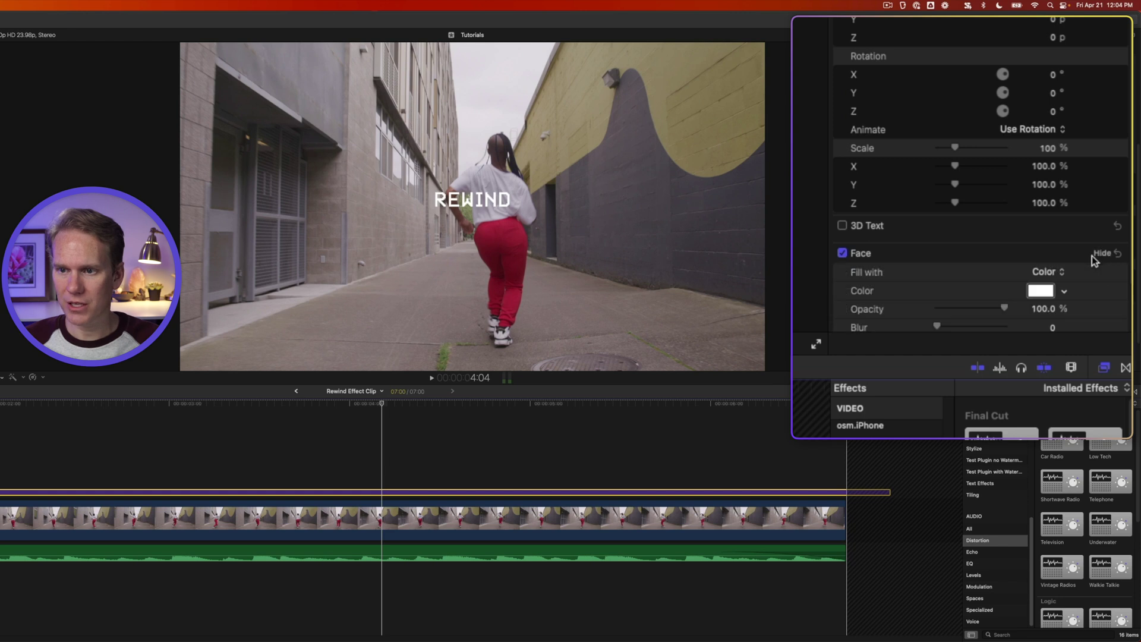
pyautogui.click(1044, 290)
pyautogui.click(699, 227)
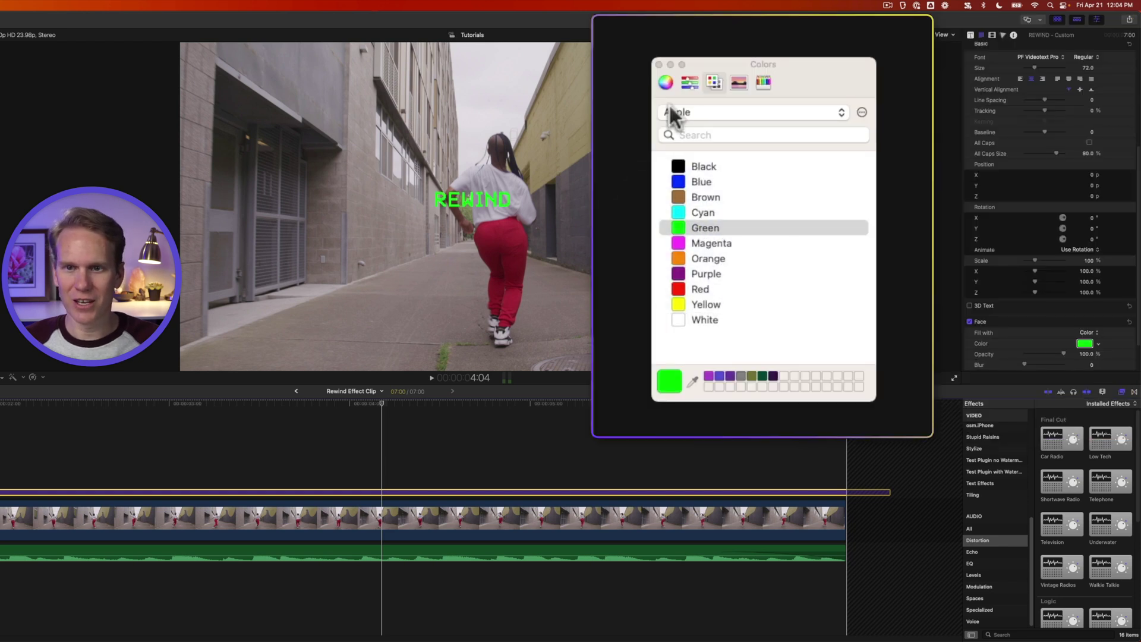
pyautogui.click(659, 64)
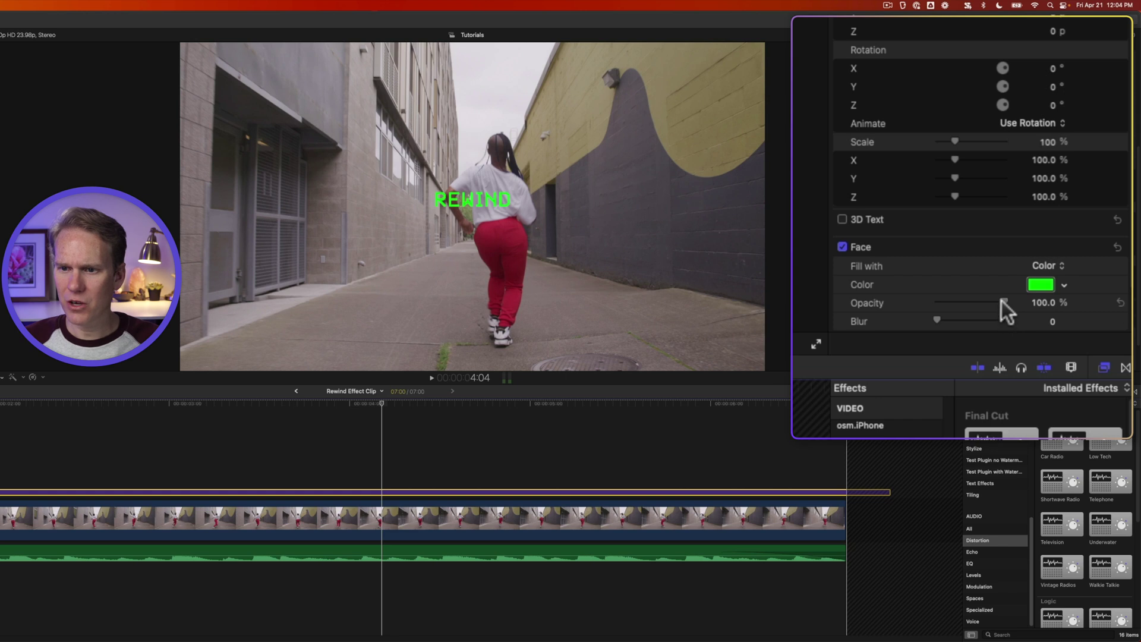
pyautogui.moveTo(1001, 302); pyautogui.dragTo(980, 302)
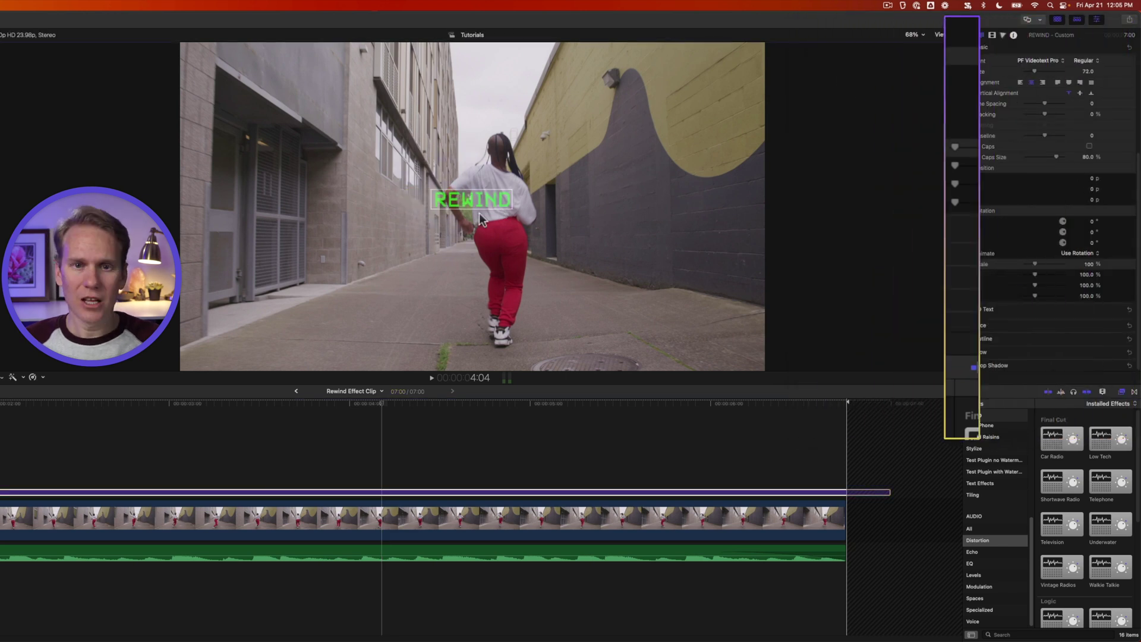
# - Move the title to the frame's upper-left and put the cursor after REWIND
pyautogui.moveTo(481, 219); pyautogui.dragTo(268, 86)
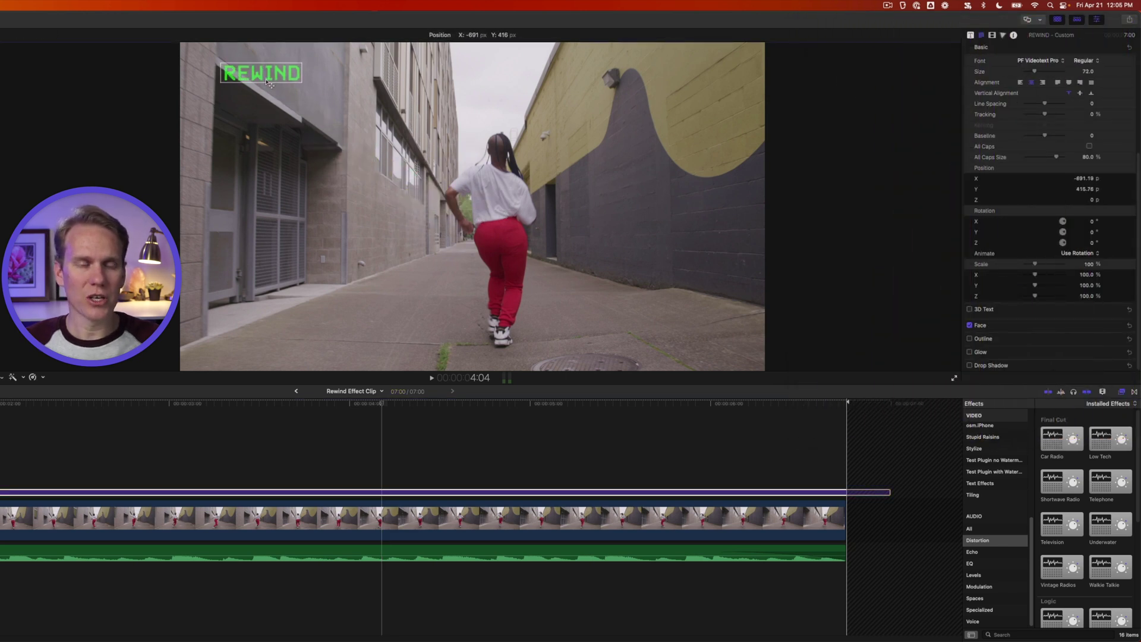
pyautogui.doubleClick(278, 75)
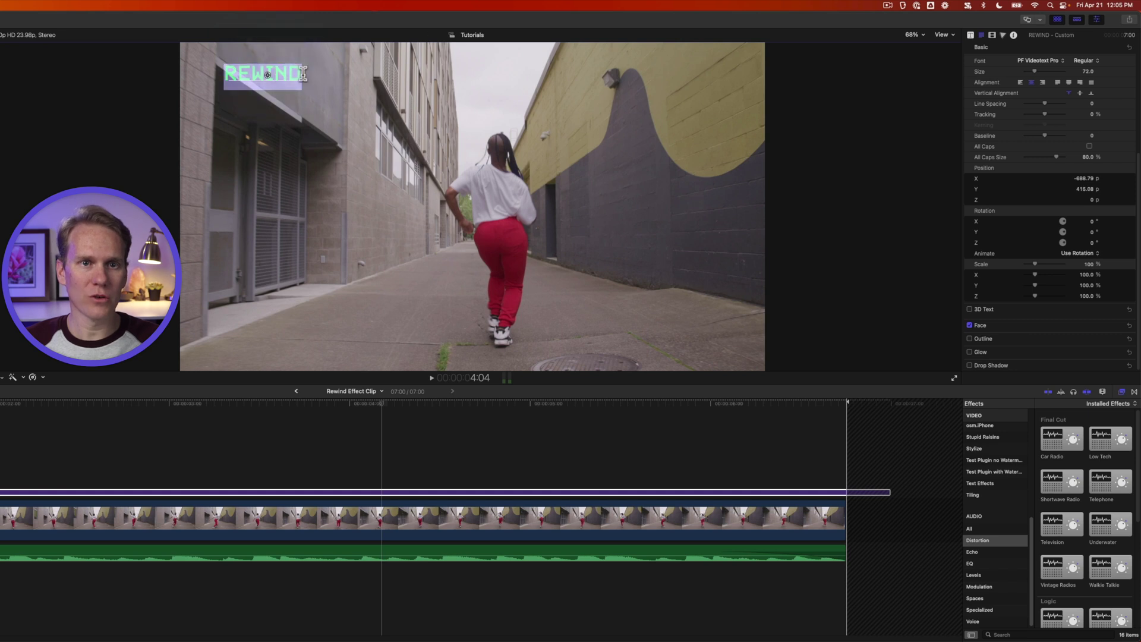
pyautogui.click(304, 74)
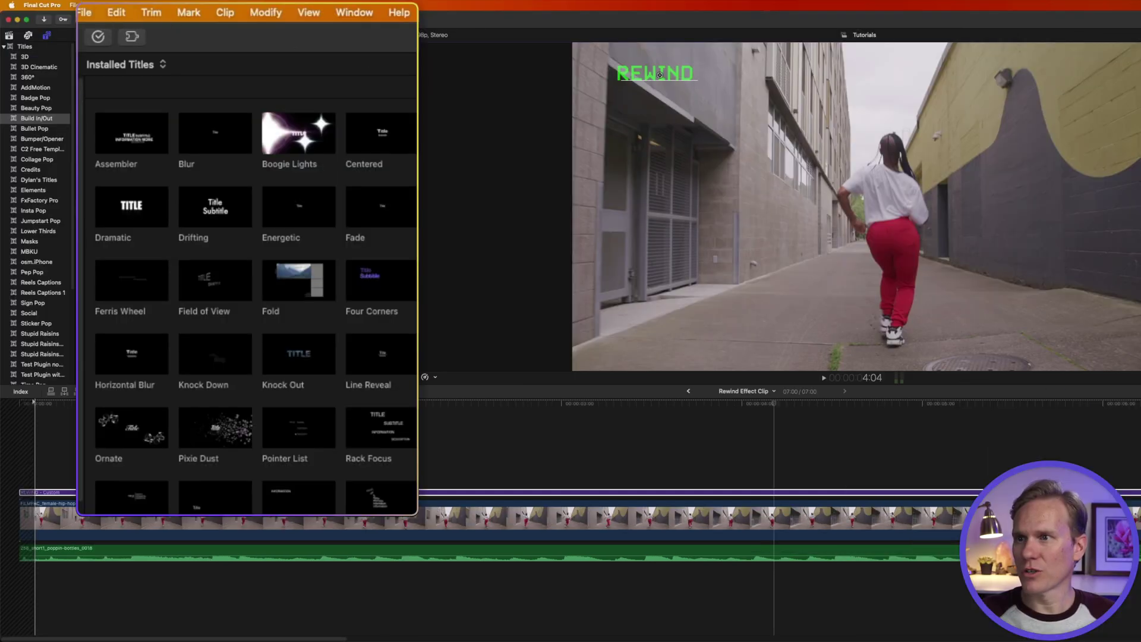
# - Insert two left-pointing triangles (◀◀) after REWIND from Emoji & Symbols
pyautogui.click(114, 12)
pyautogui.click(242, 438)
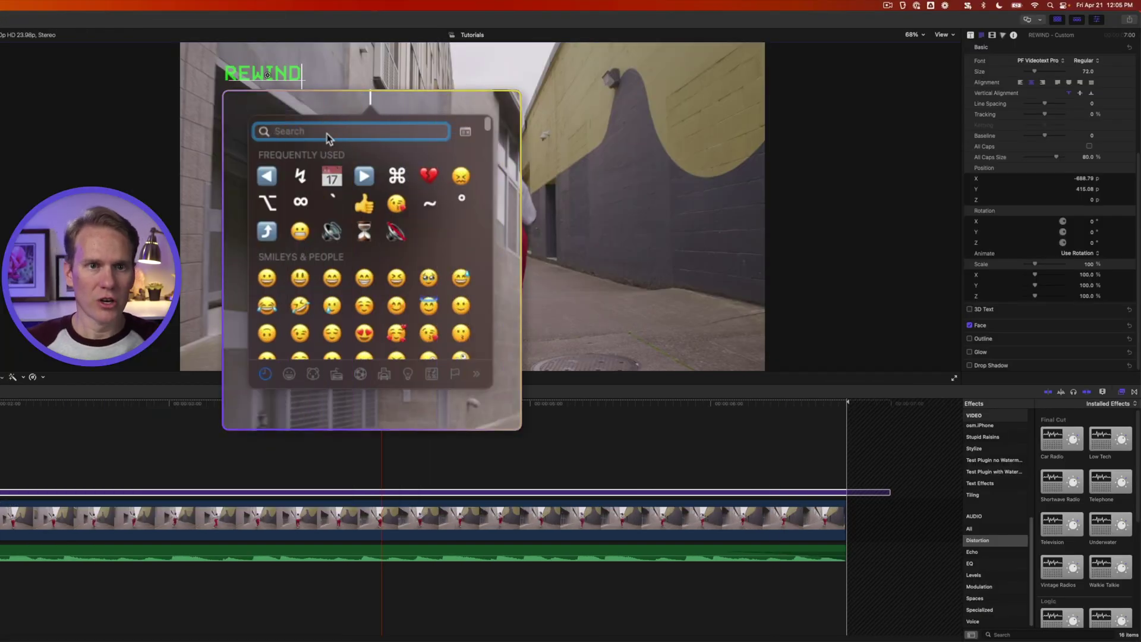
pyautogui.write('TRIANGLE')
pyautogui.click(461, 266)
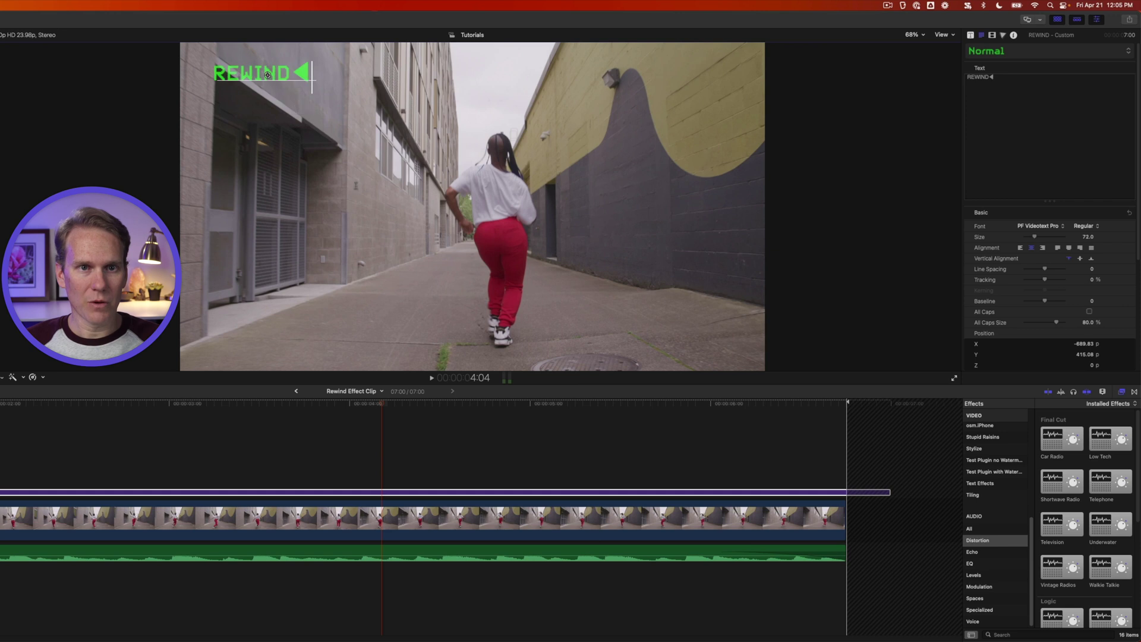
pyautogui.hotkey('shift', 'Left')
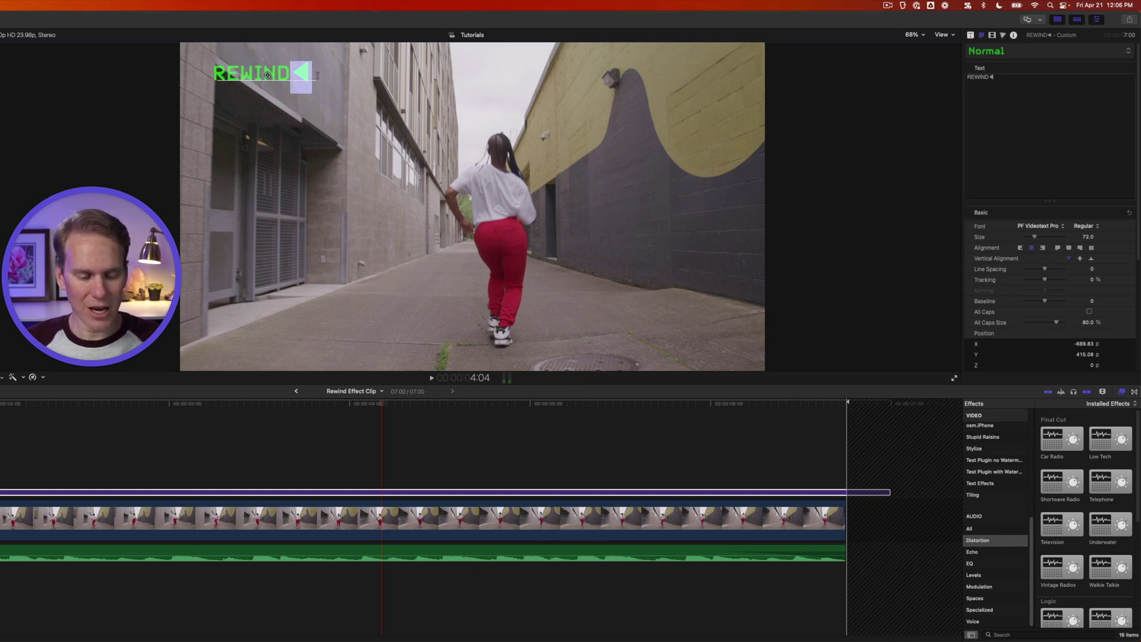
pyautogui.press('super+c')
pyautogui.press('super+v')
pyautogui.press('super+v')
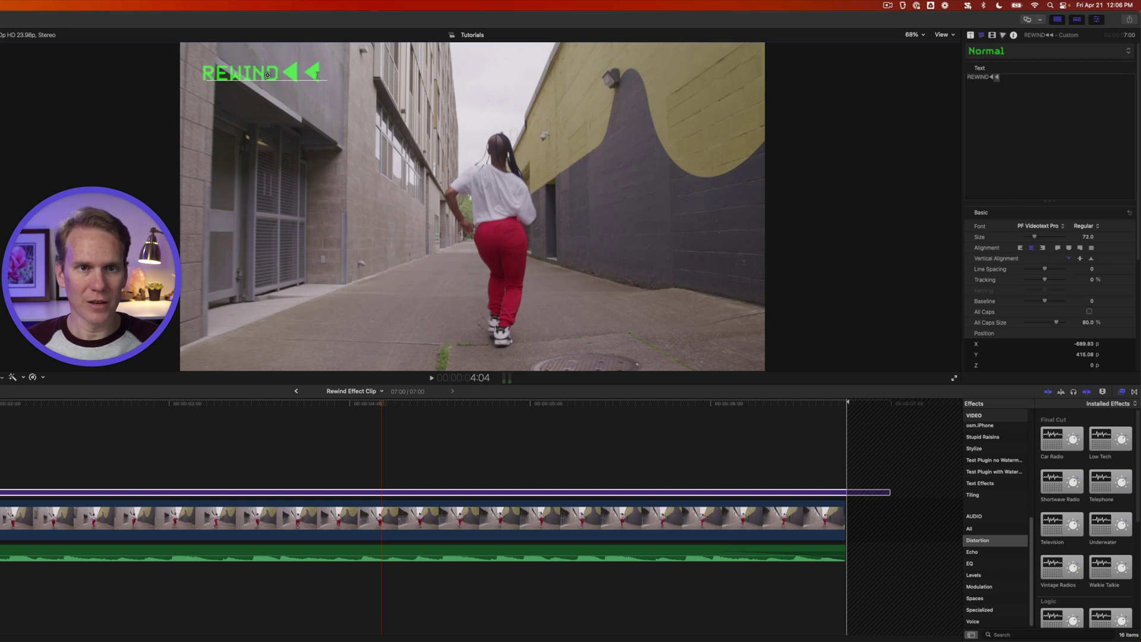
# - Set the whole title's text size to 61 and go back to the Rewind Effect project
pyautogui.tripleClick(1010, 95)
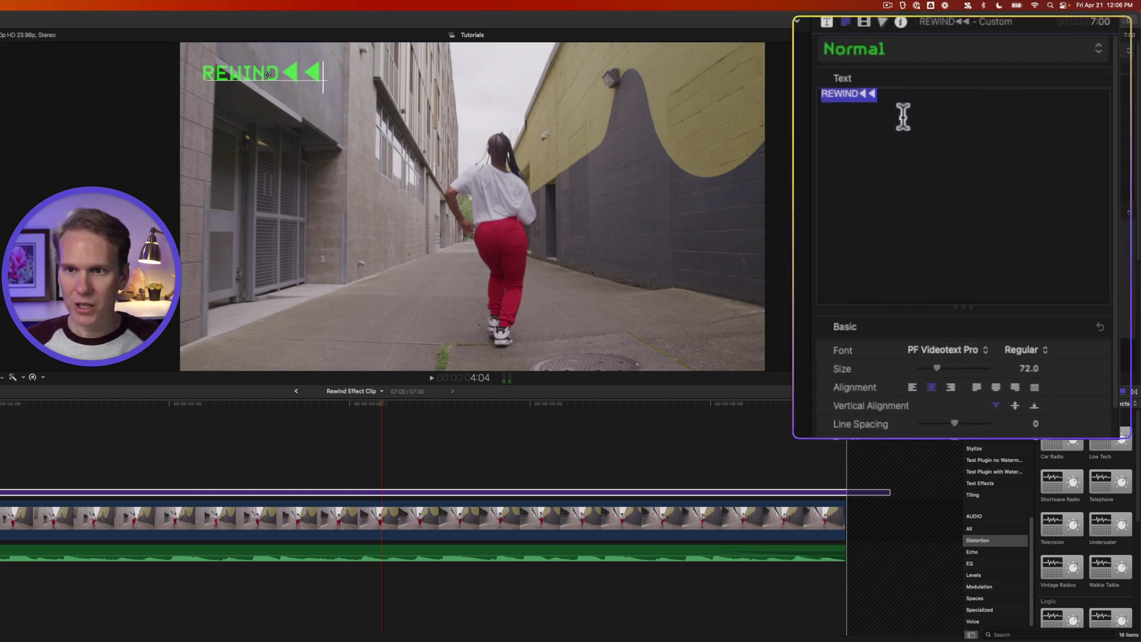
pyautogui.moveTo(939, 367); pyautogui.dragTo(936, 367)
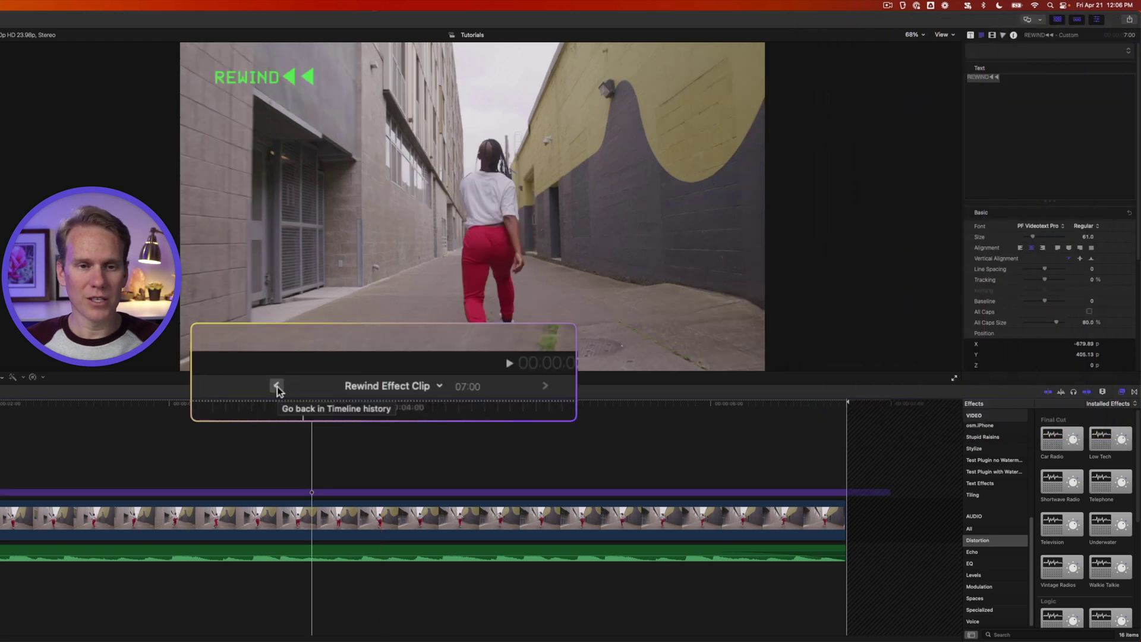
pyautogui.click(296, 391)
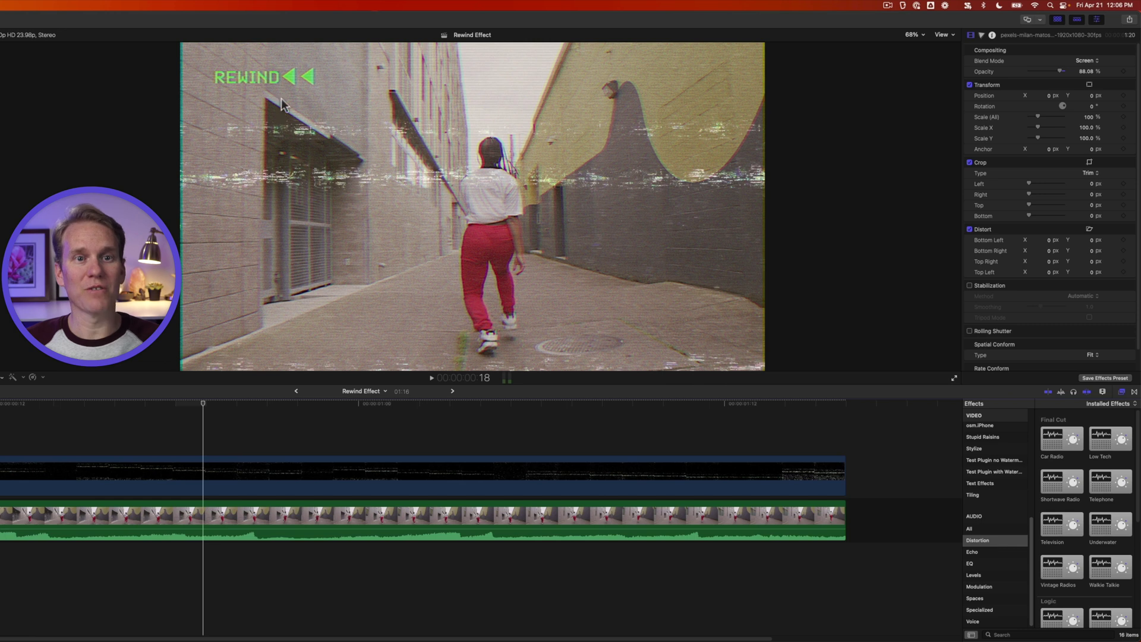
pyautogui.press('Home')
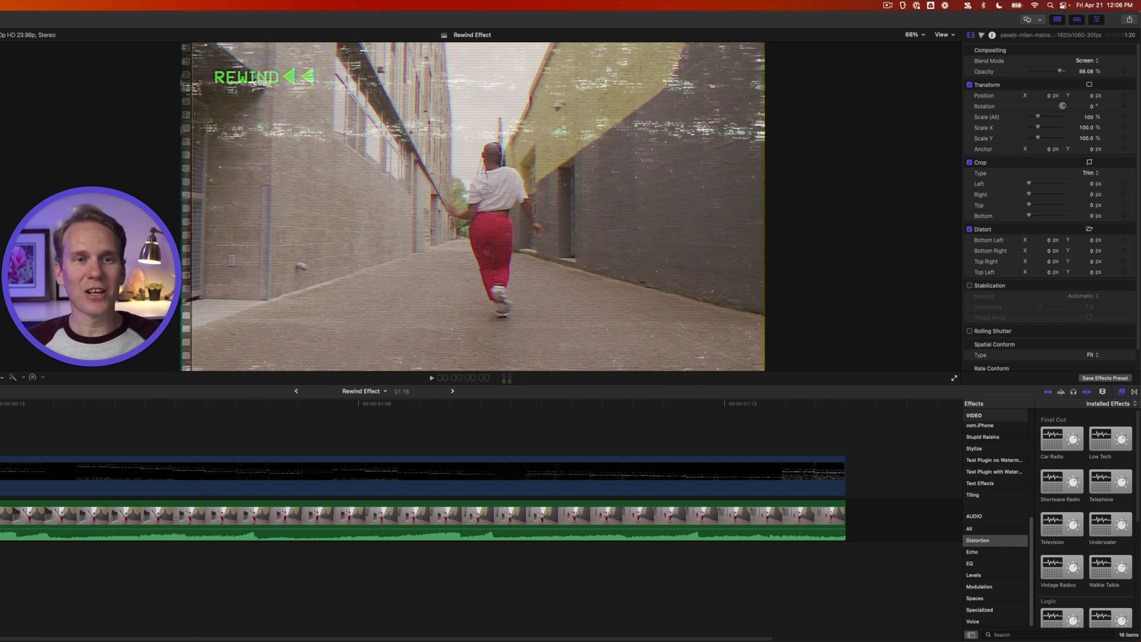
pyautogui.press('space')
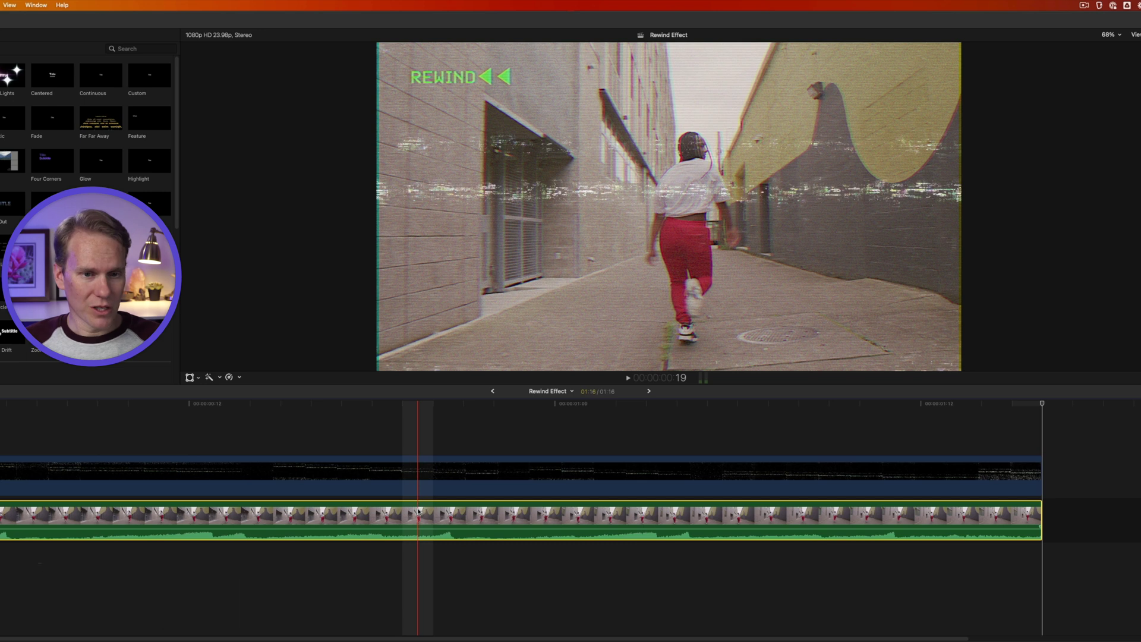
# - Switch the retimed section's direction to Forward at Fast 400% in Custom speed and preview it
pyautogui.press('super+r')
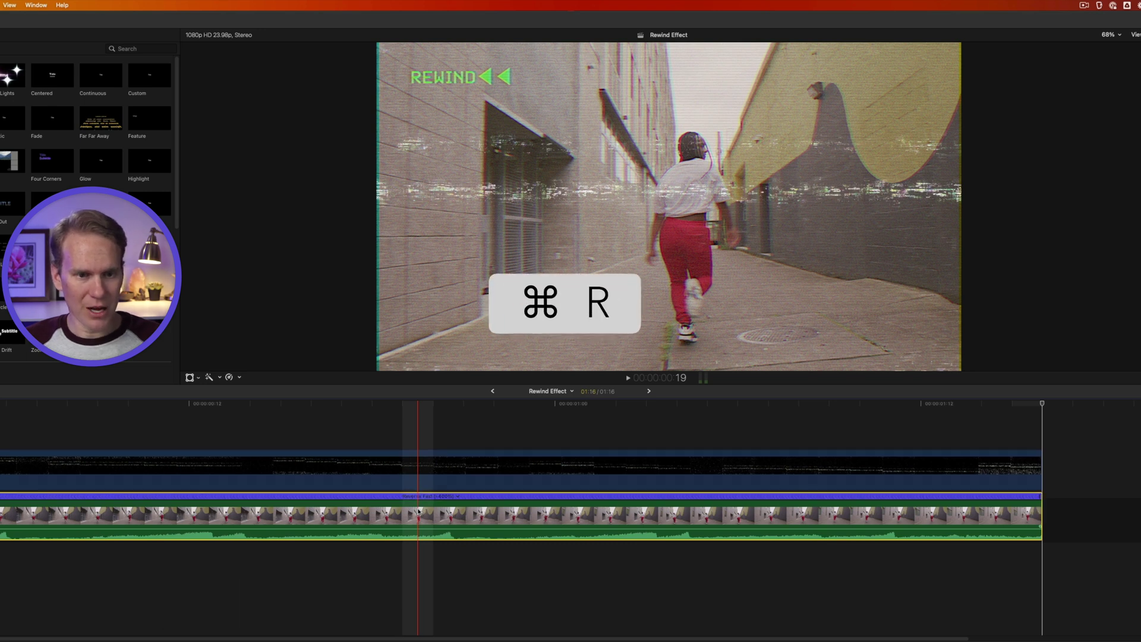
pyautogui.click(457, 495)
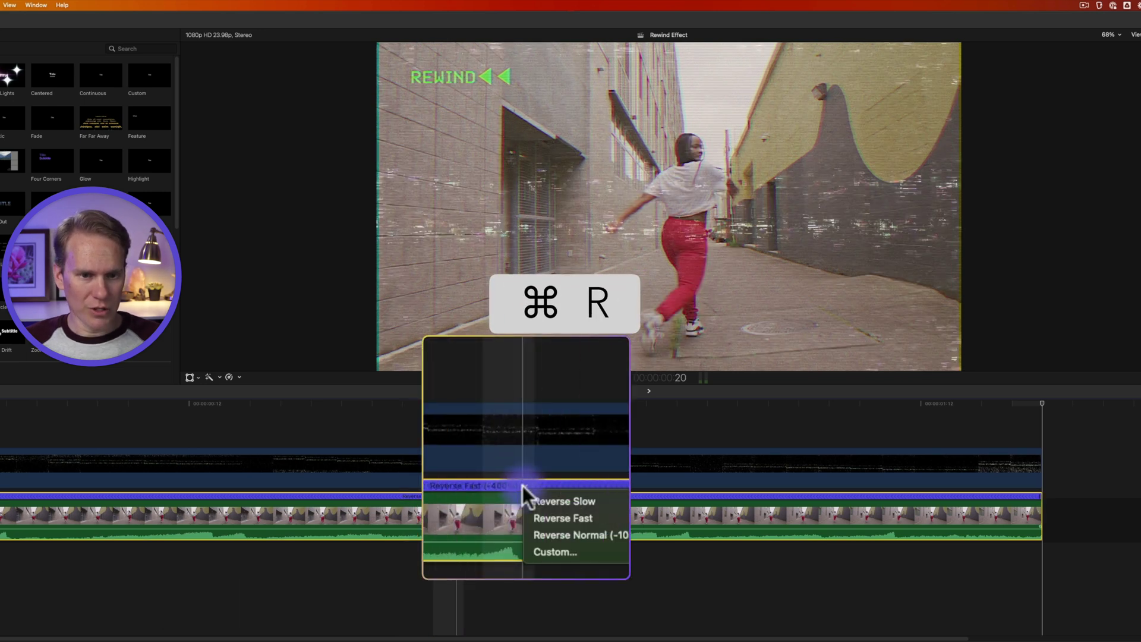
pyautogui.click(562, 552)
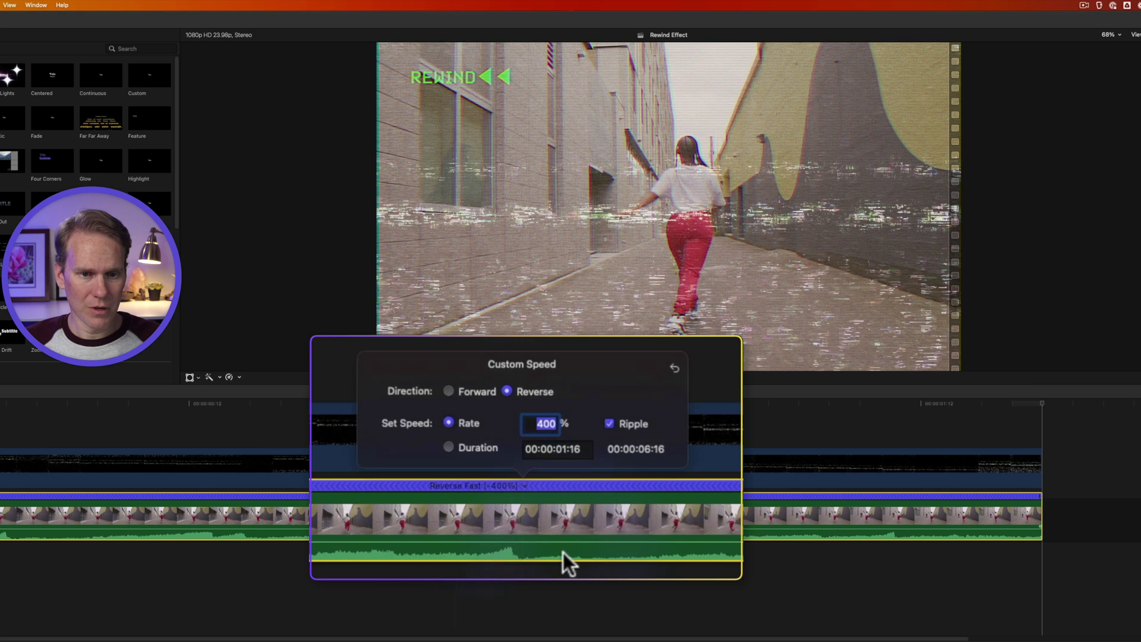
pyautogui.click(449, 391)
pyautogui.press('space')
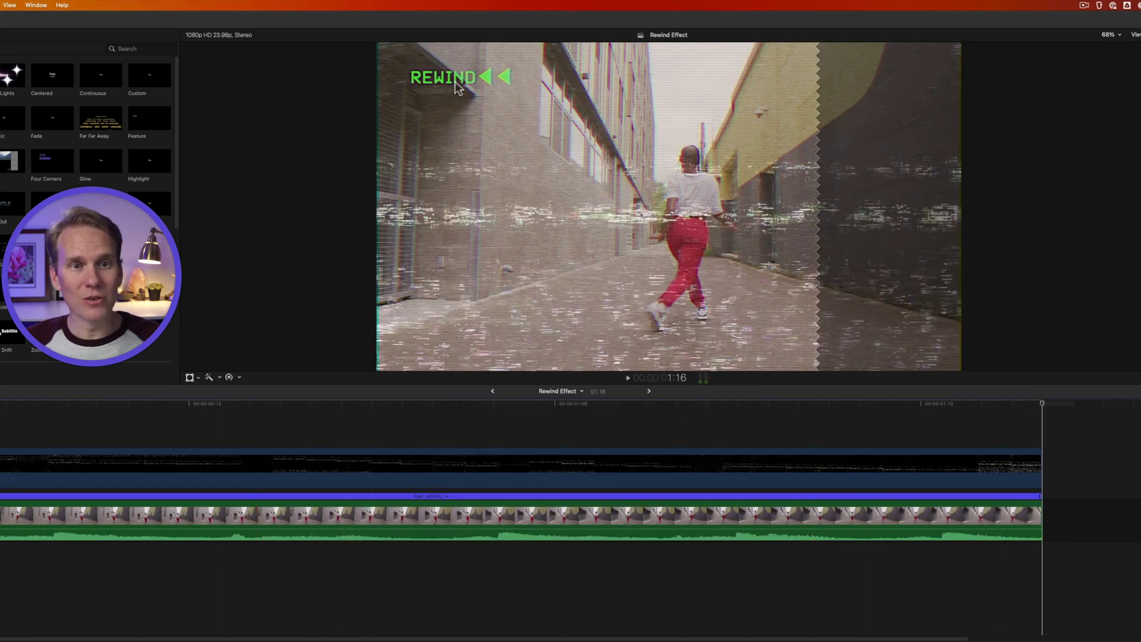
pyautogui.doubleClick(453, 520)
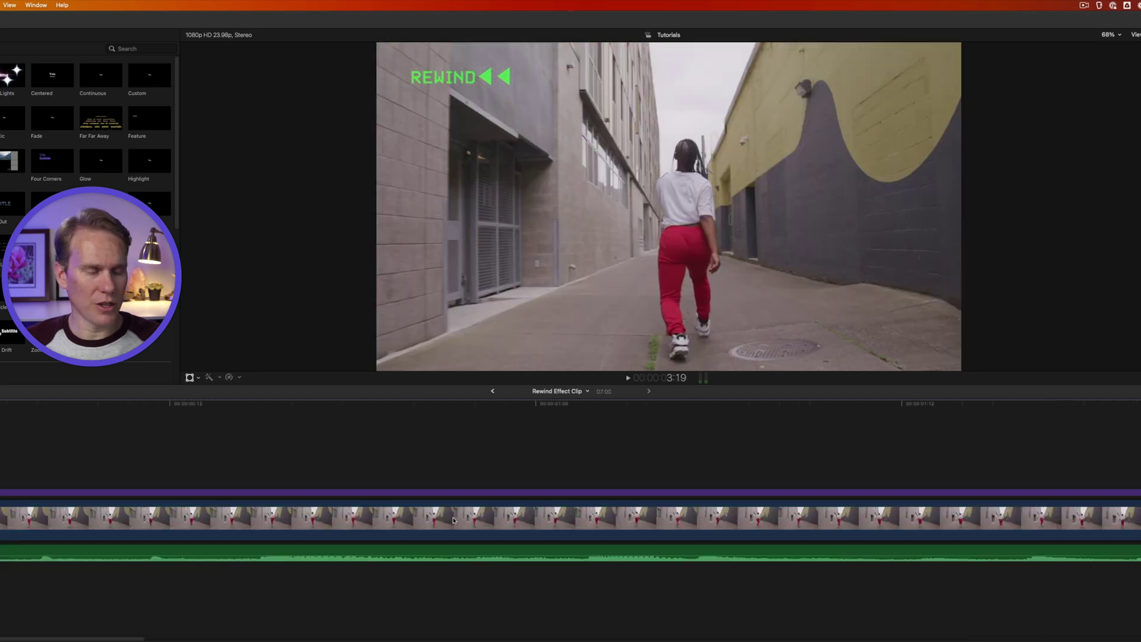
# - Add two right-pointing triangles (▶▶) after FFWD in the compound clip's title, then return
pyautogui.click(457, 493)
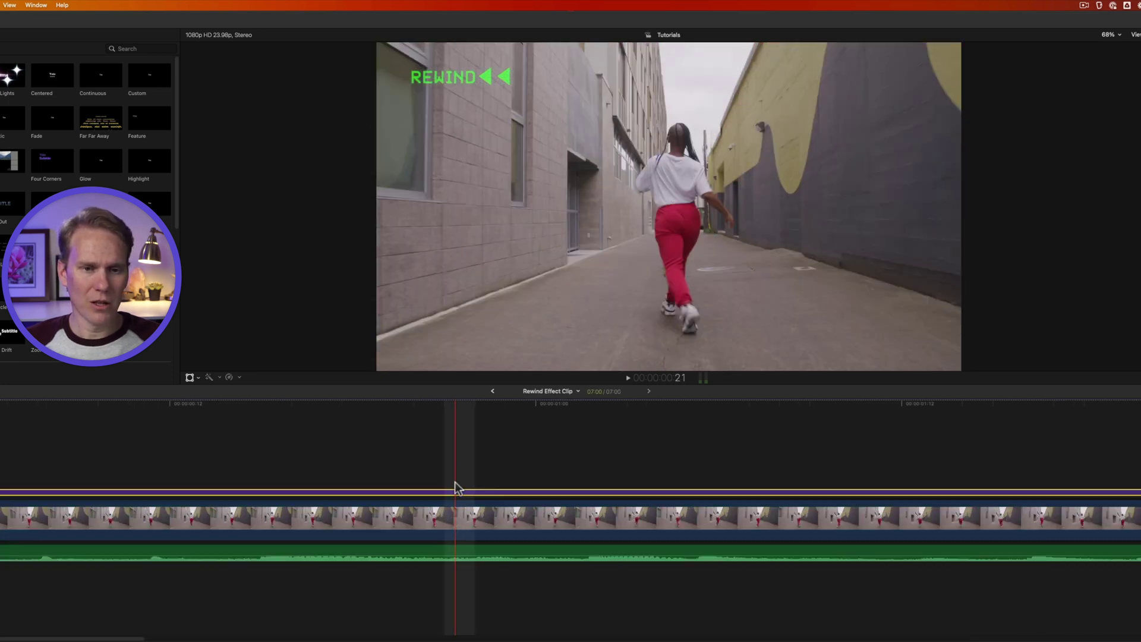
pyautogui.tripleClick(1140, 94)
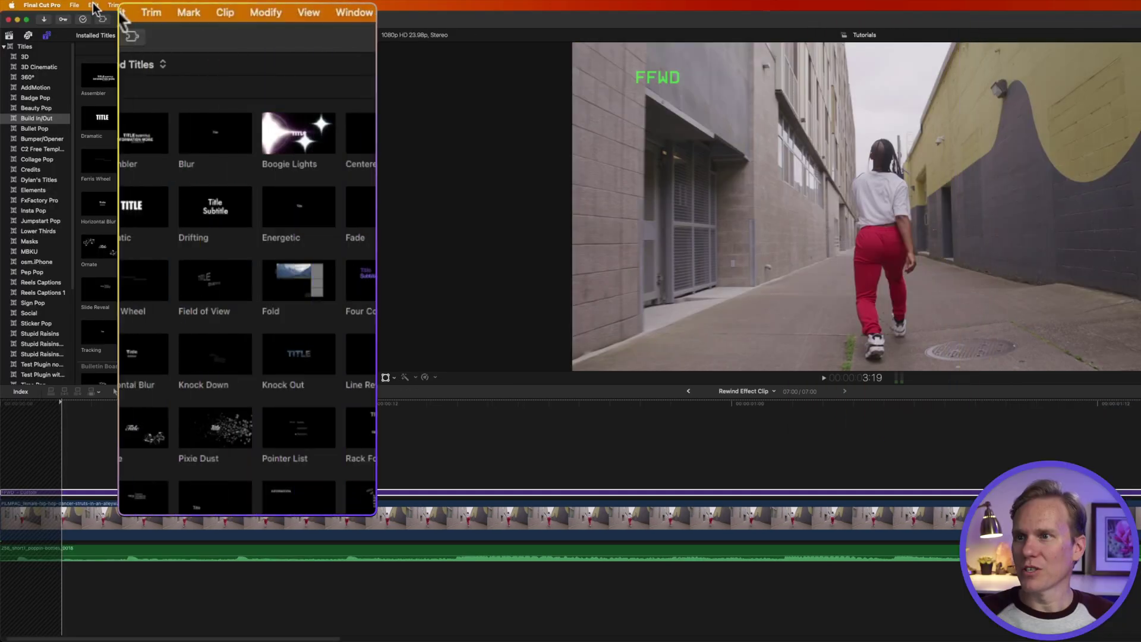
pyautogui.click(116, 13)
pyautogui.click(169, 440)
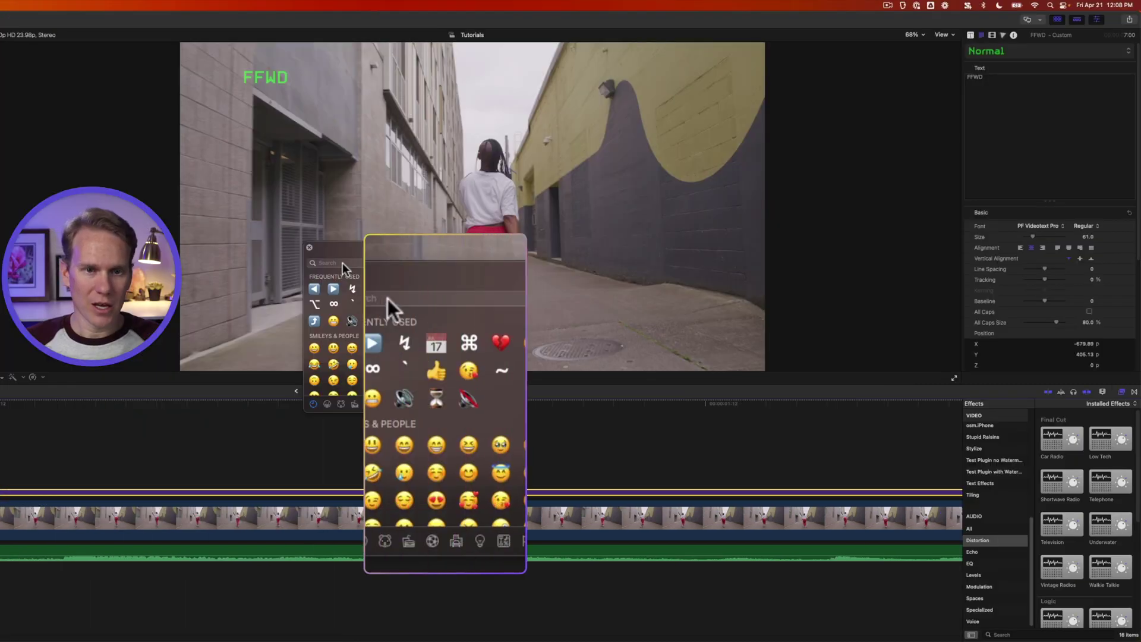
pyautogui.write('TRIANGLE')
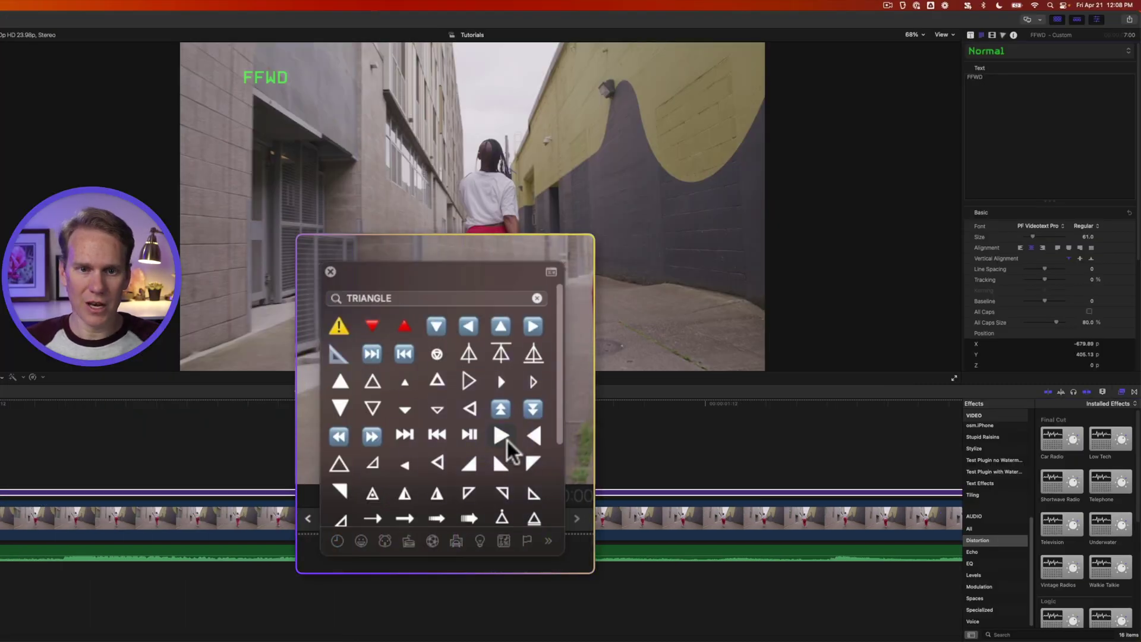
pyautogui.click(501, 437)
pyautogui.click(502, 440)
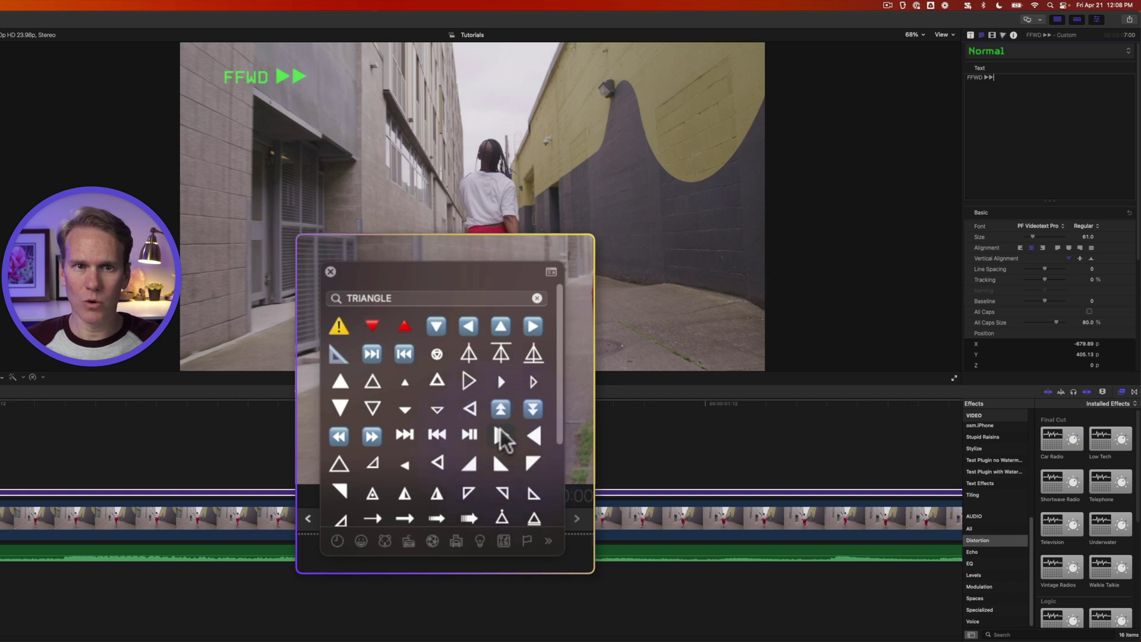
pyautogui.click(331, 272)
pyautogui.click(277, 387)
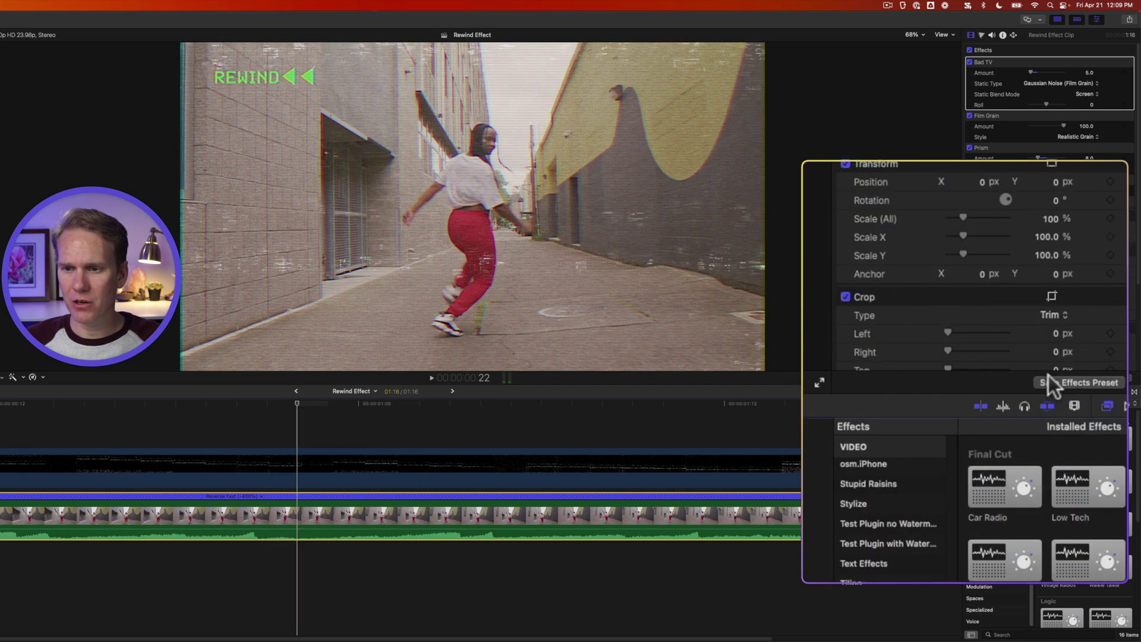
# - Save the clip's effects as preset 'REWIND' in category Stupid Raisins, then browse that category
pyautogui.click(1089, 379)
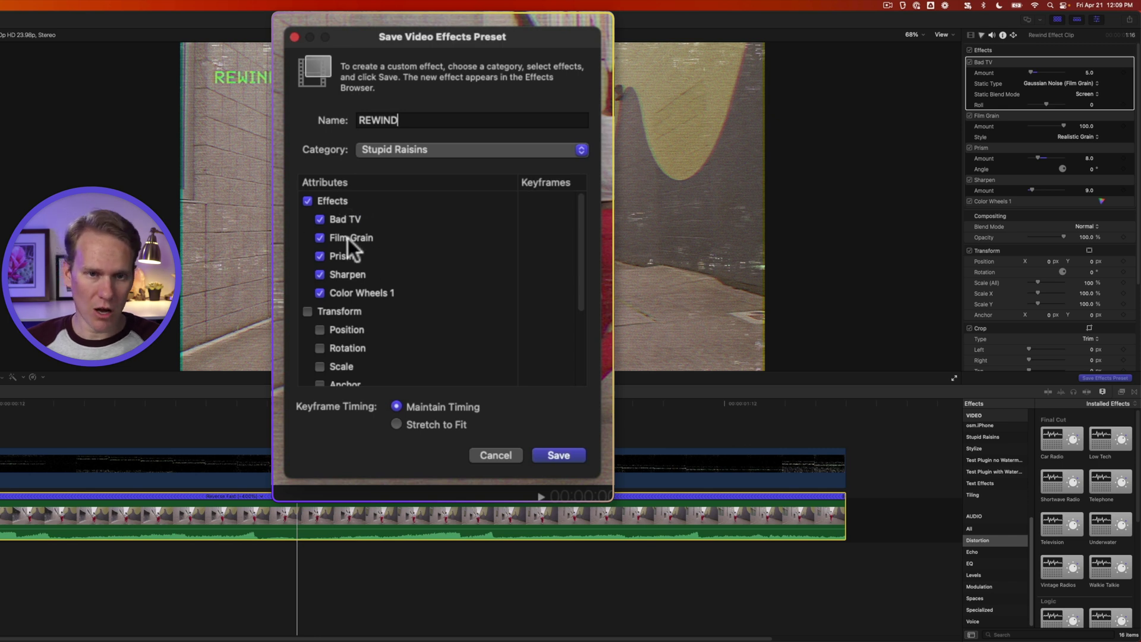
pyautogui.scroll(-4, 419, 274)
pyautogui.click(548, 457)
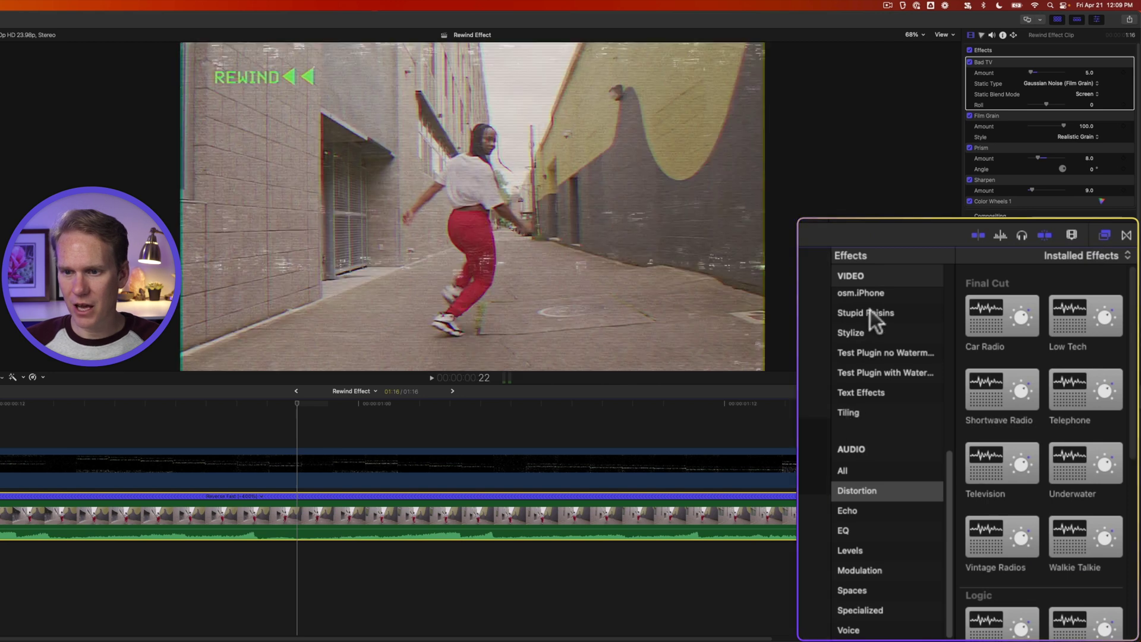
pyautogui.click(871, 312)
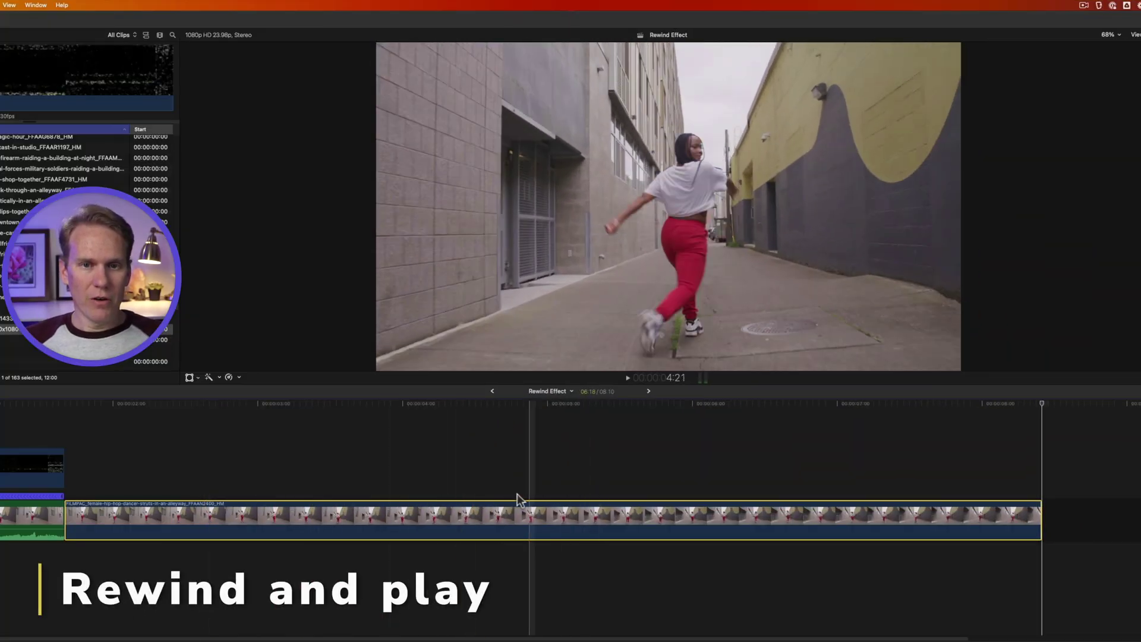
# - Make a two-second range of the dancer clip rewind at 2x speed
pyautogui.click(543, 528)
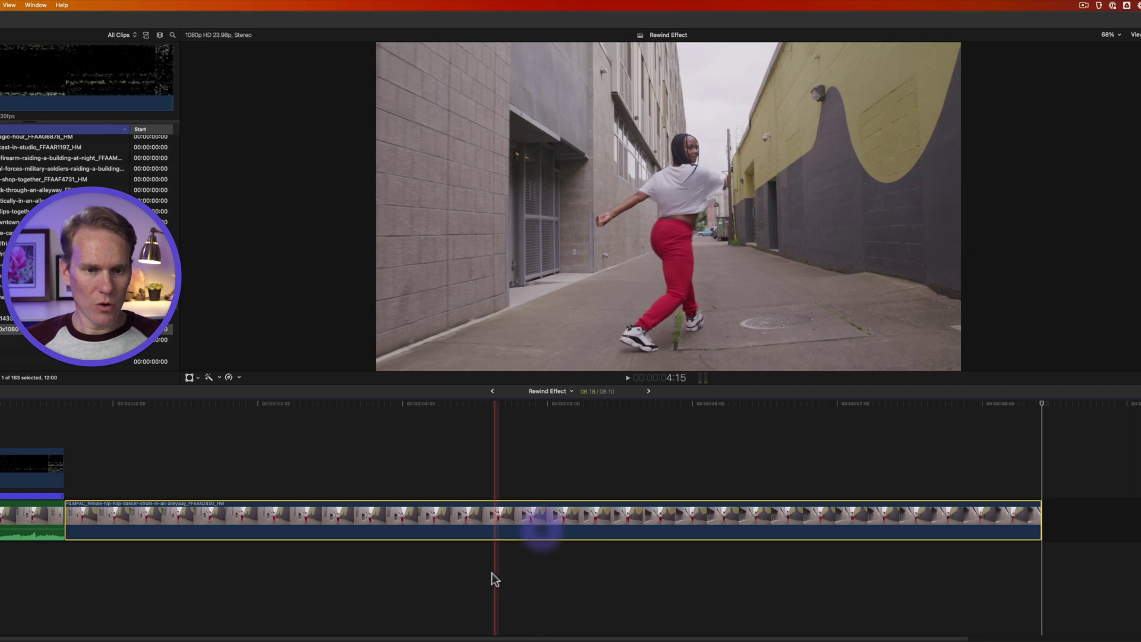
pyautogui.click(491, 572)
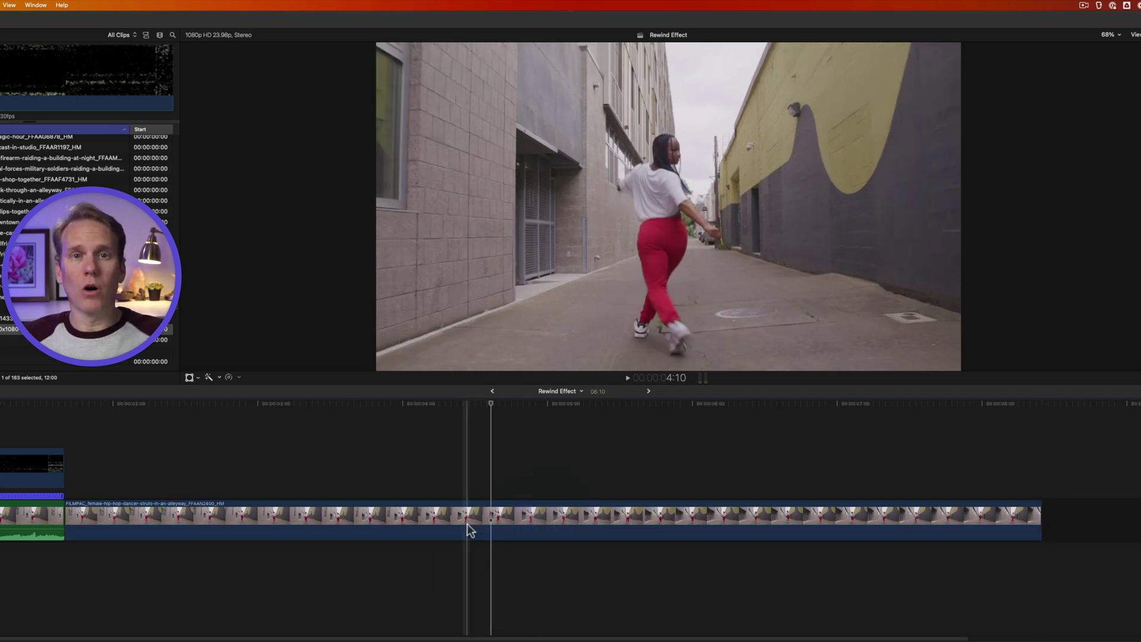
pyautogui.press('r')
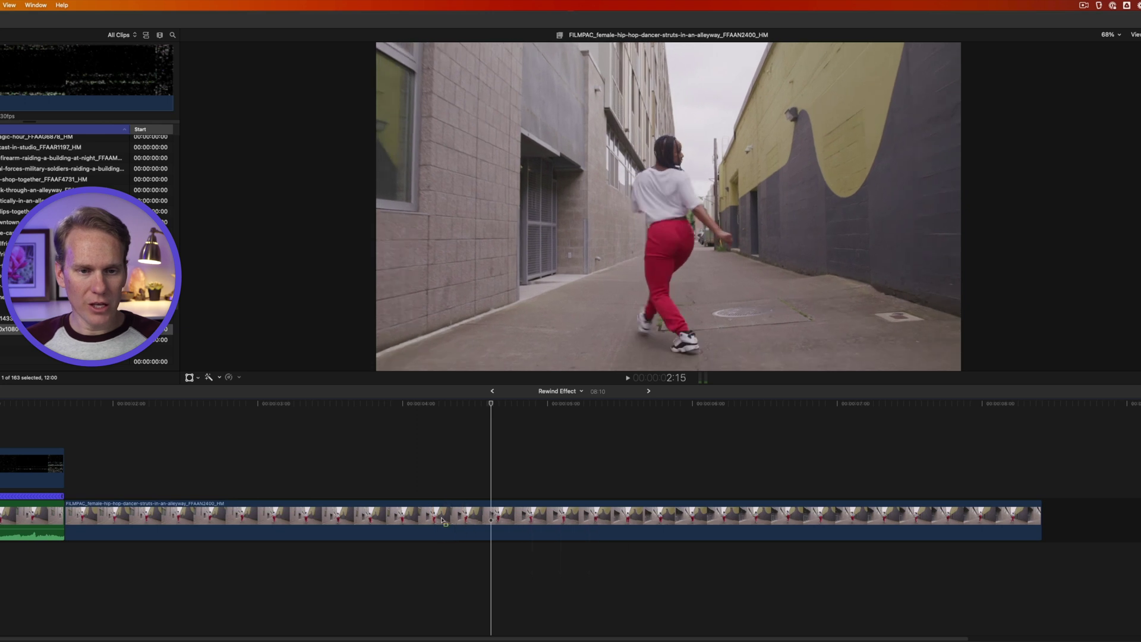
pyautogui.moveTo(445, 521); pyautogui.dragTo(764, 513)
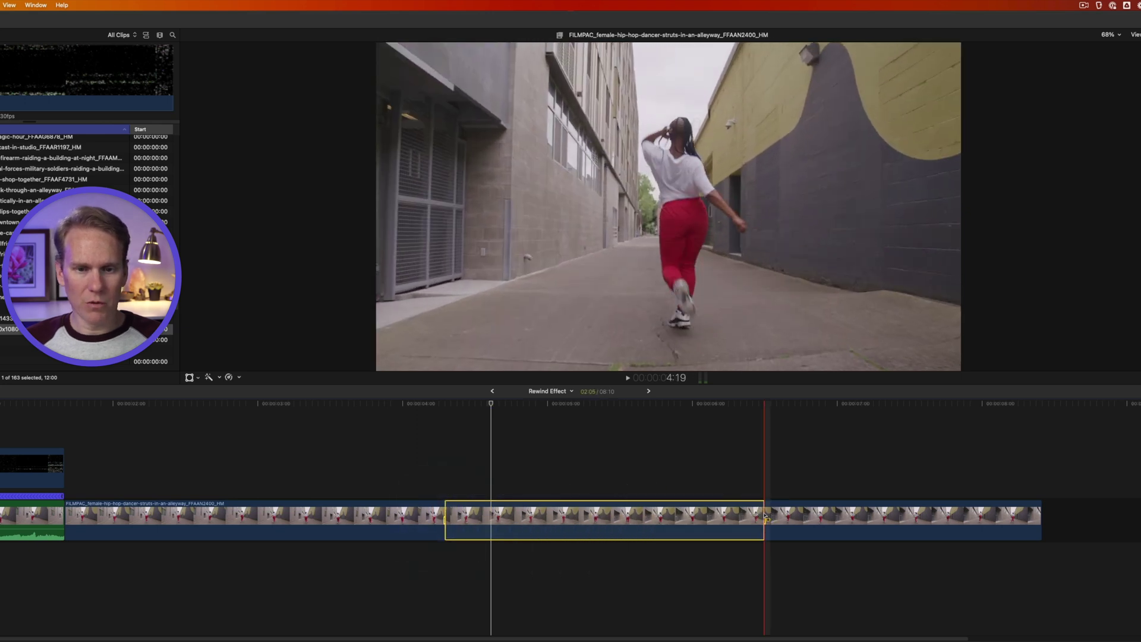
pyautogui.click(229, 377)
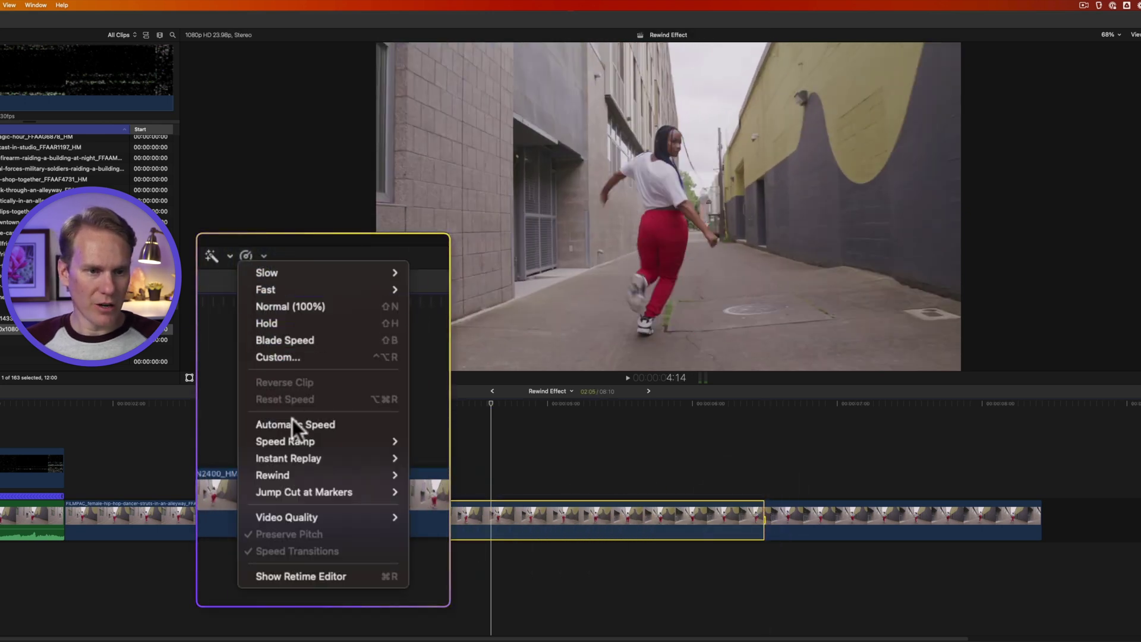
pyautogui.moveTo(316, 475)
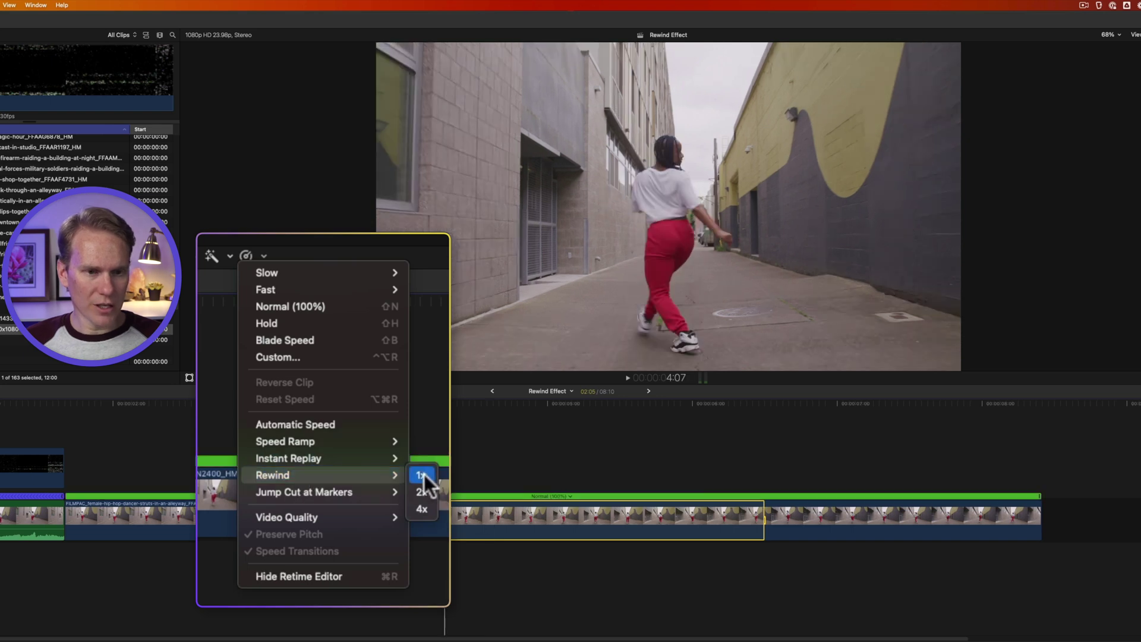
pyautogui.click(424, 491)
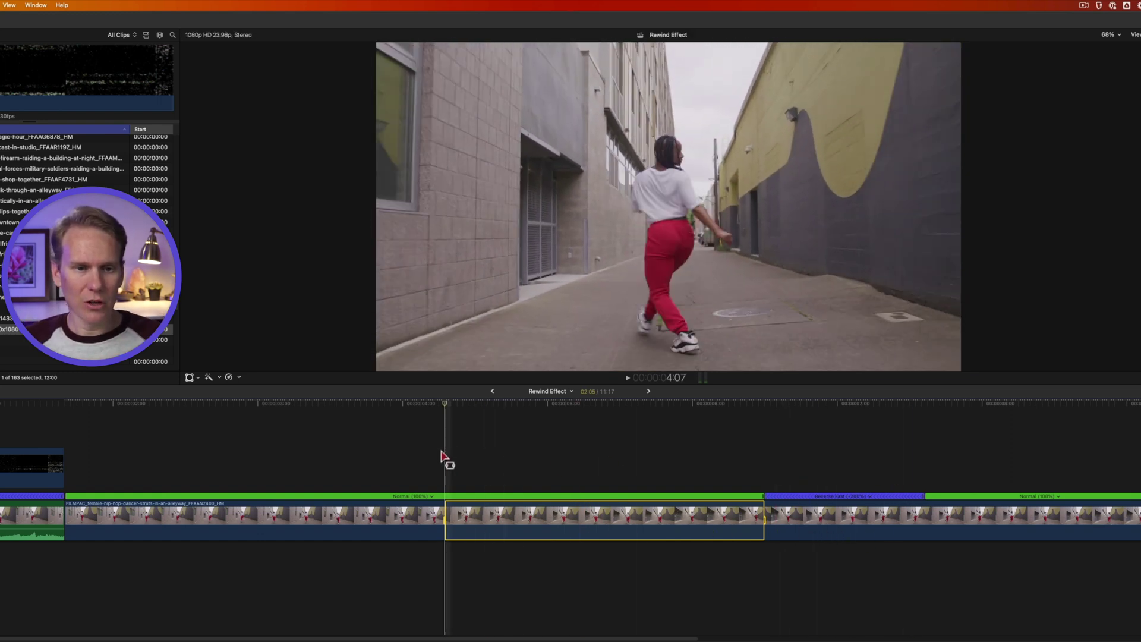
# - Play back the new rewind section and zoom the timeline out to the whole clip
pyautogui.press('space')
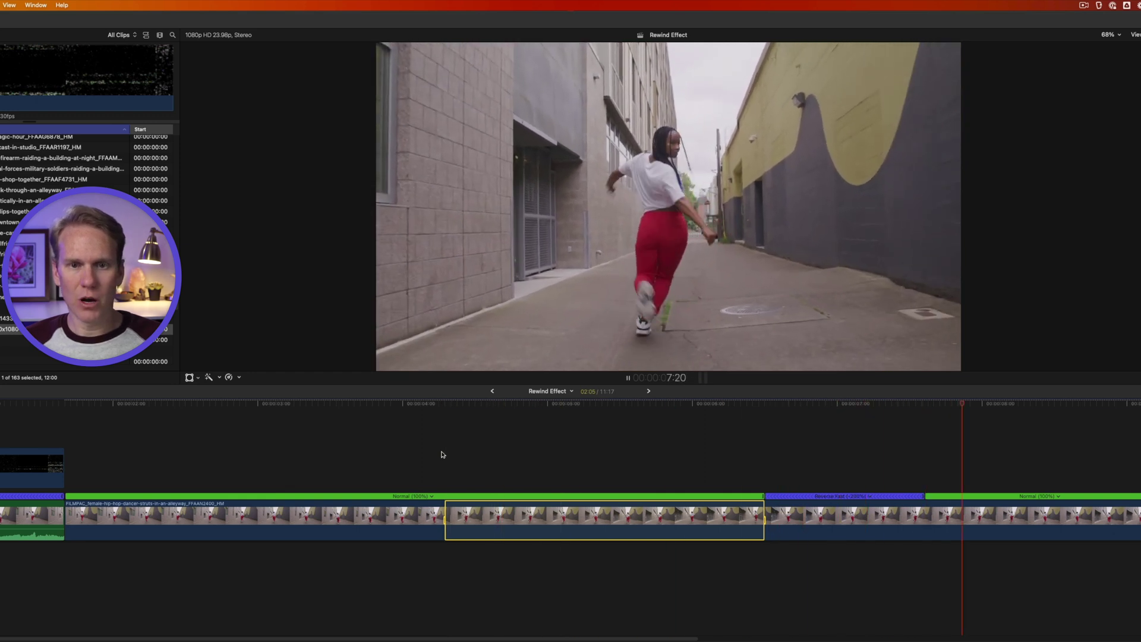
pyautogui.press('space')
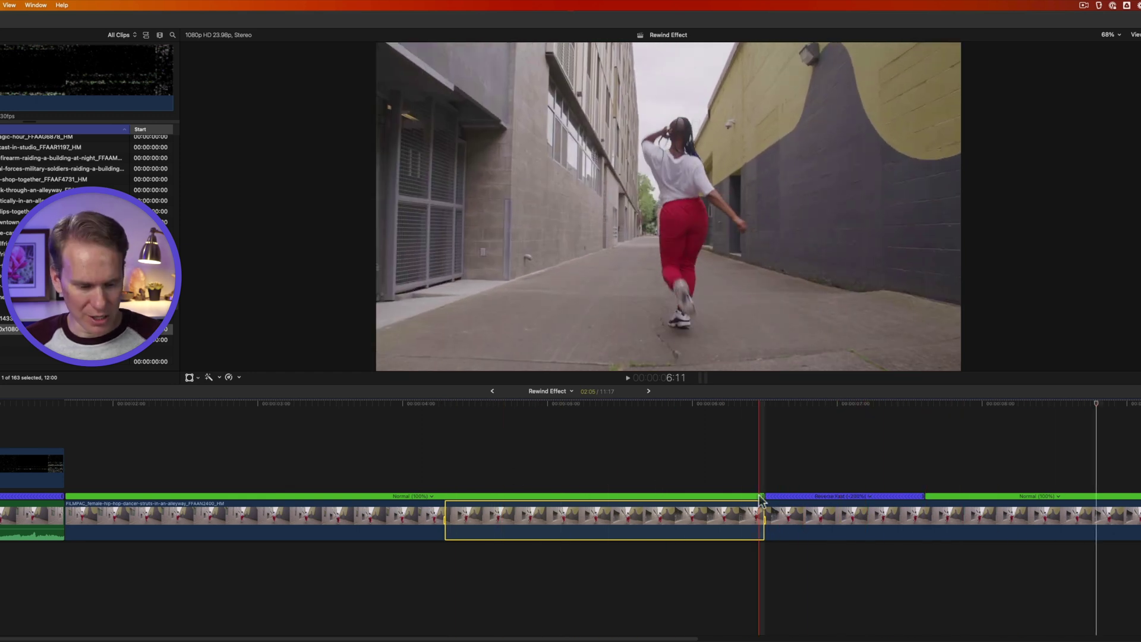
pyautogui.press('cmd+minus')
pyautogui.click(364, 419)
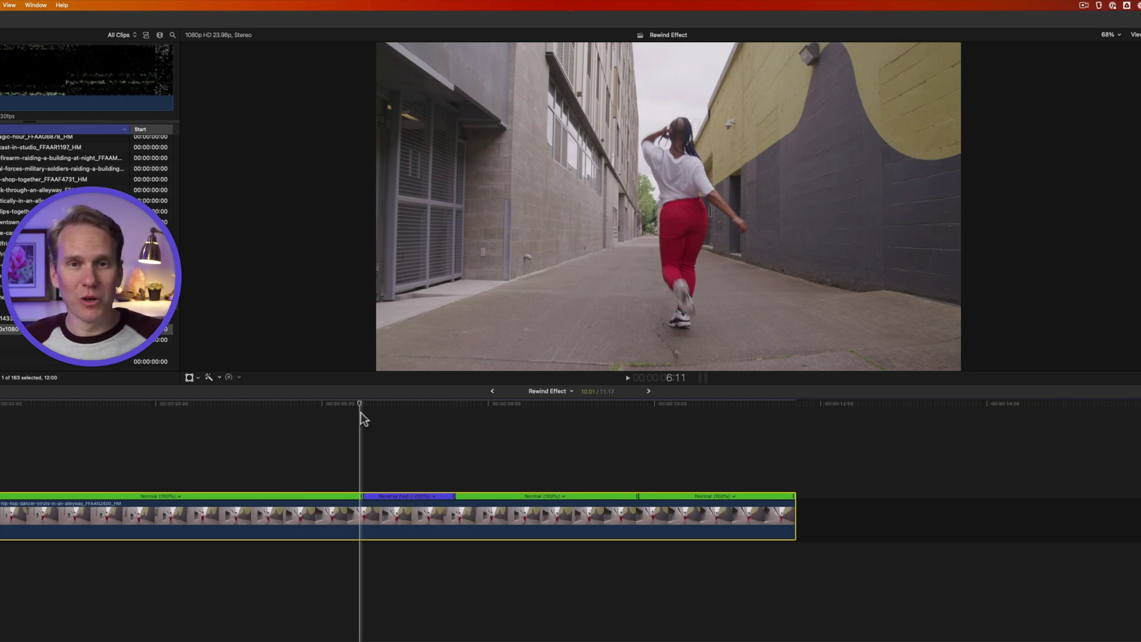
# - Add shortened Hold freeze frames before and after the Reverse Fast section, then play it back
pyautogui.click(363, 404)
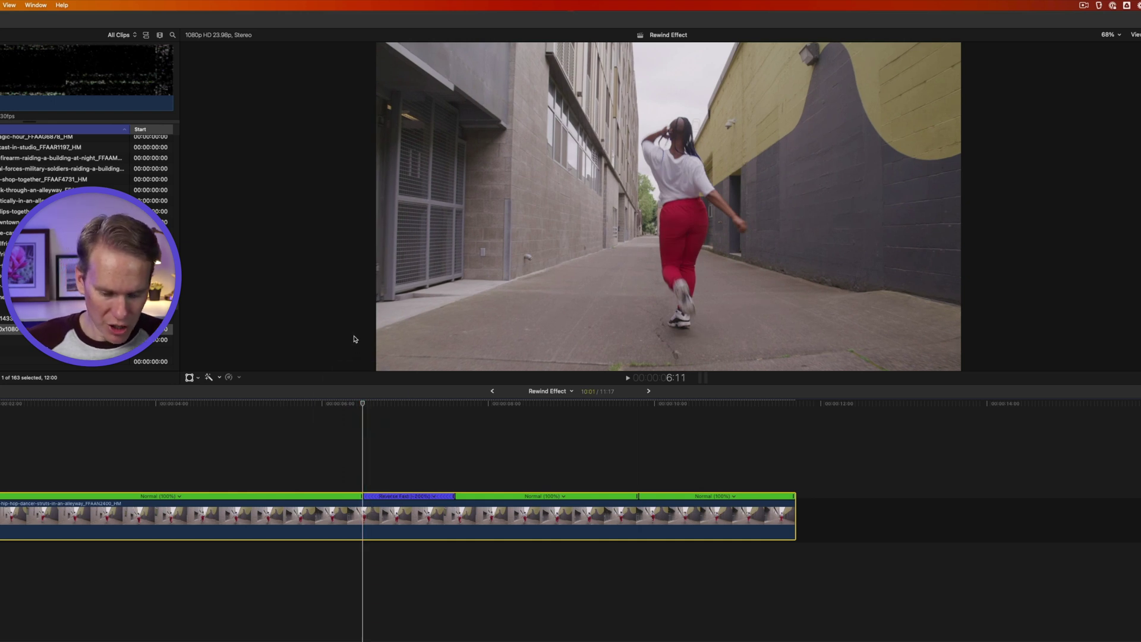
pyautogui.hotkey('shift', 'h')
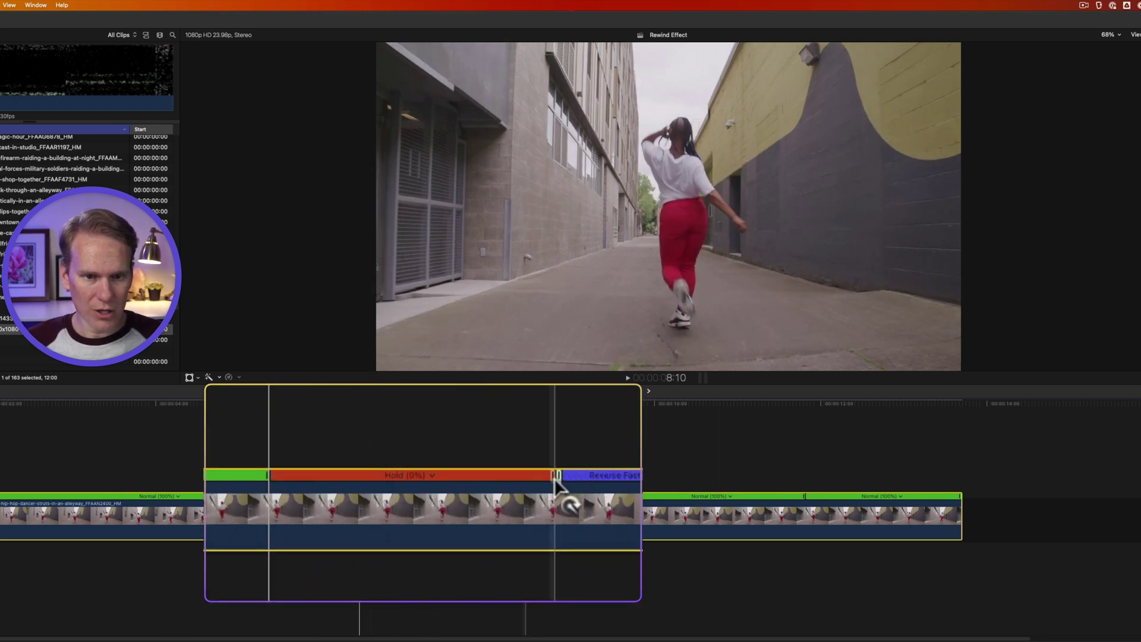
pyautogui.moveTo(554, 479); pyautogui.dragTo(344, 476)
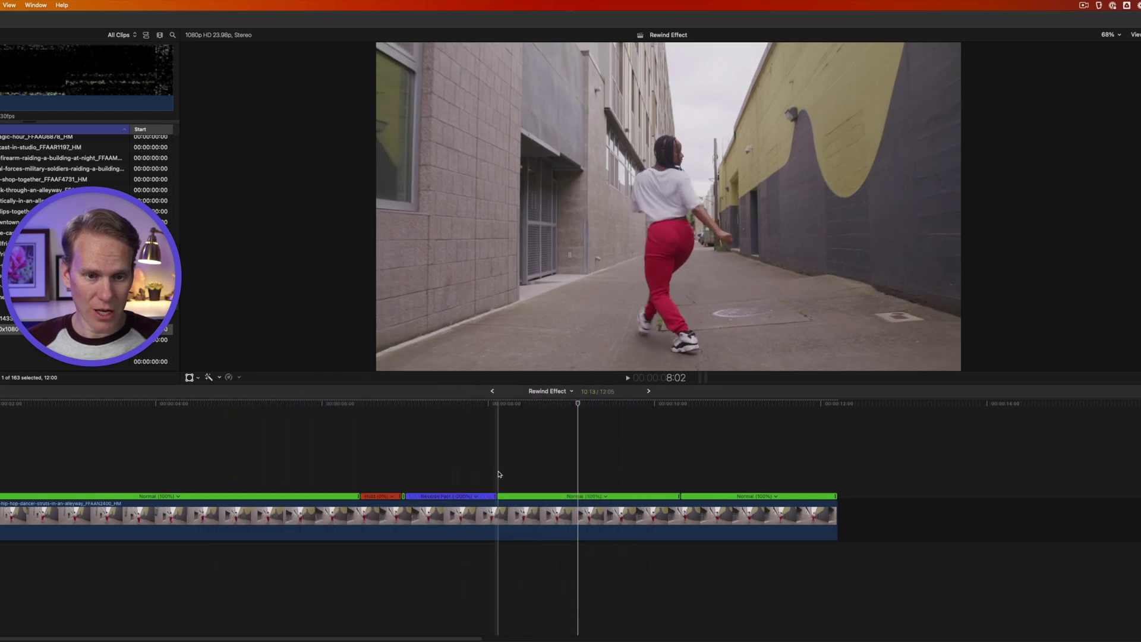
pyautogui.click(500, 404)
pyautogui.click(498, 402)
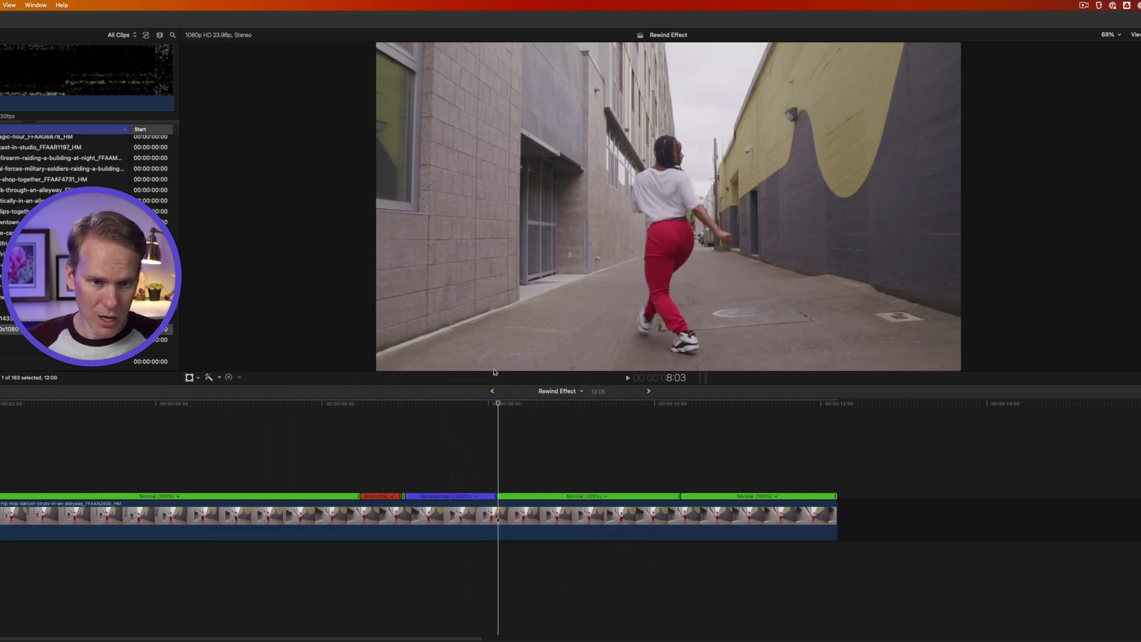
pyautogui.hotkey('shift', 'h')
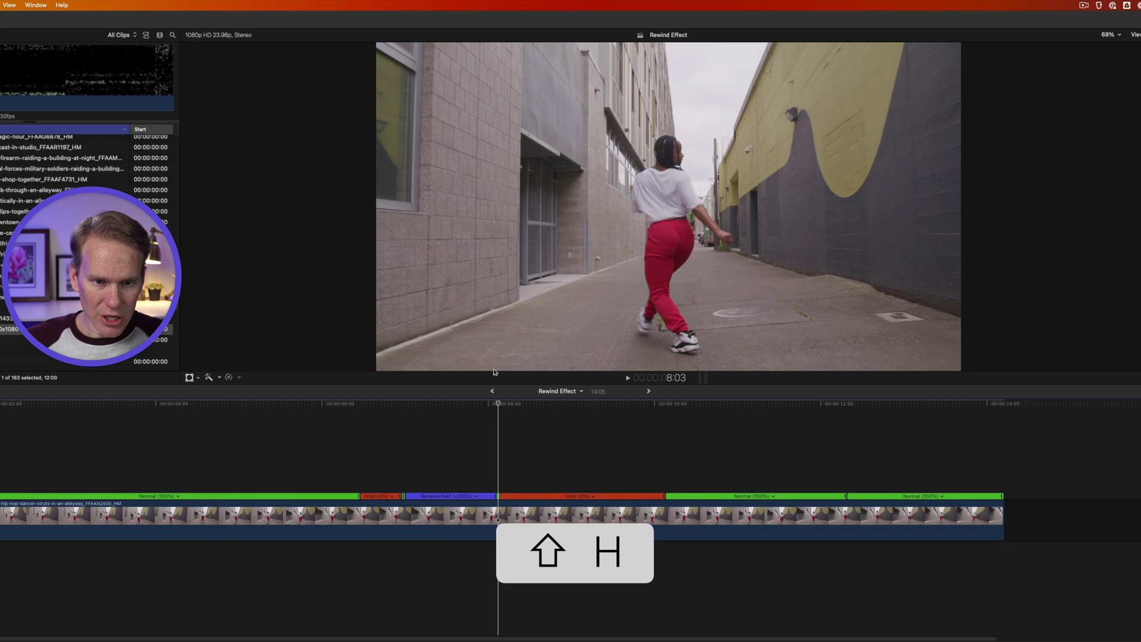
pyautogui.moveTo(666, 496); pyautogui.dragTo(538, 495)
pyautogui.press('space')
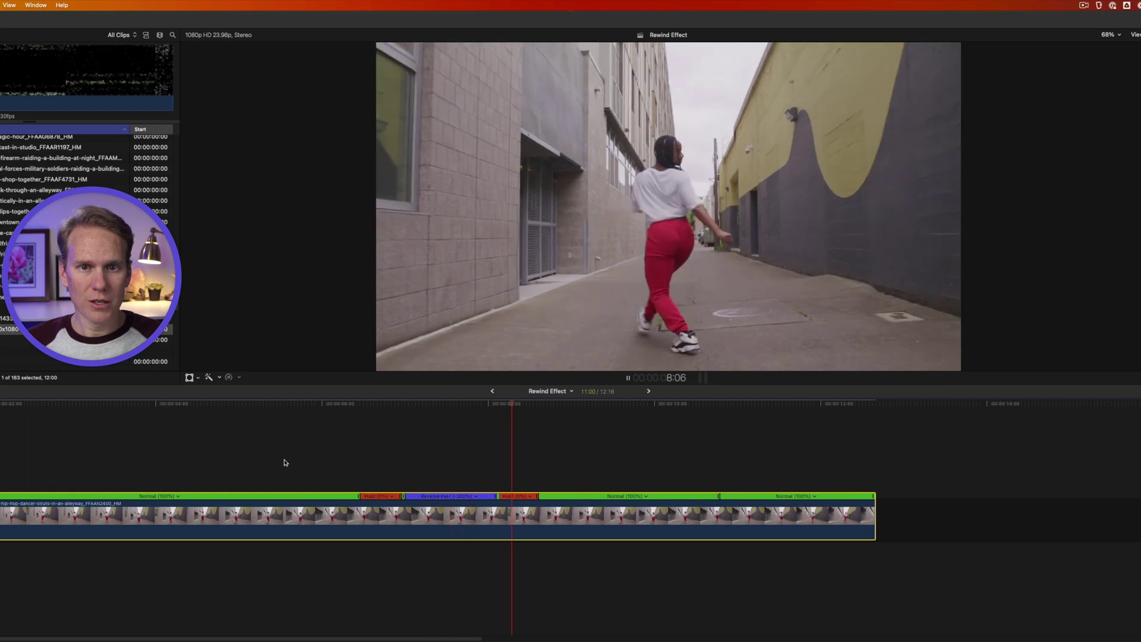
pyautogui.press('space')
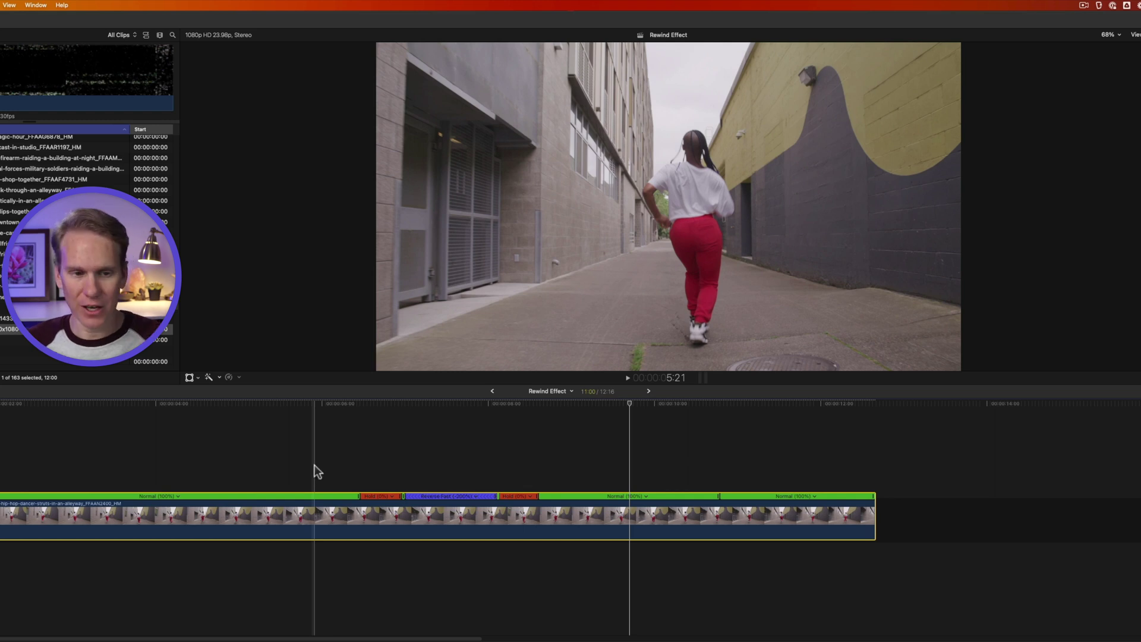
# - Apply the Stupid Raisins REWIND preset to the dancer clip and connect the Pexels glitch clip above it
pyautogui.press('super+5')
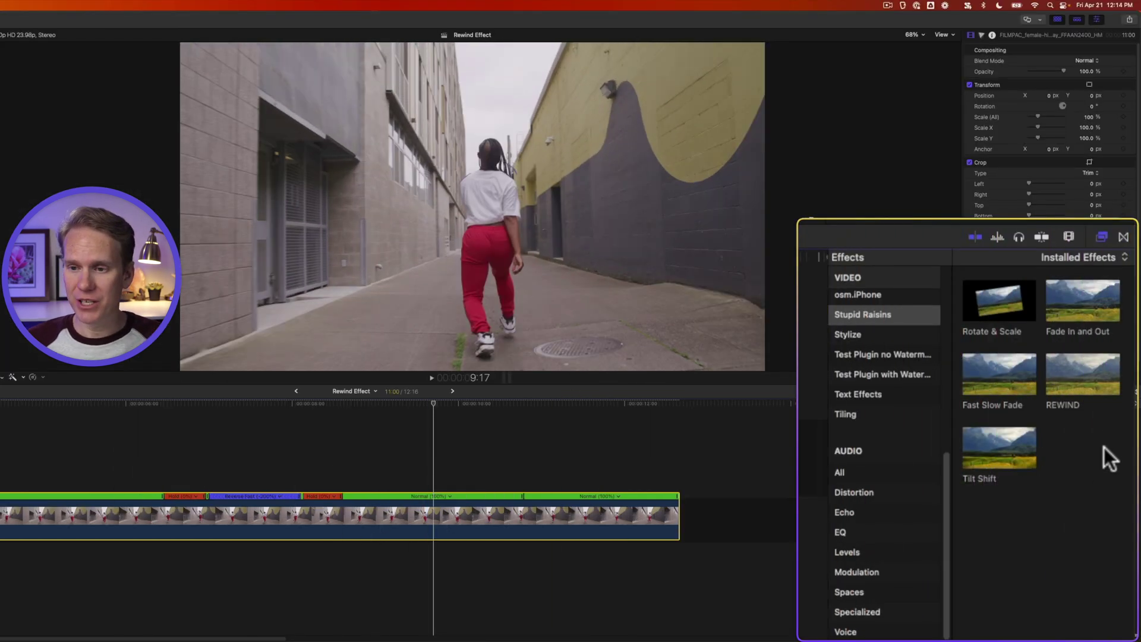
pyautogui.moveTo(995, 369); pyautogui.dragTo(458, 515)
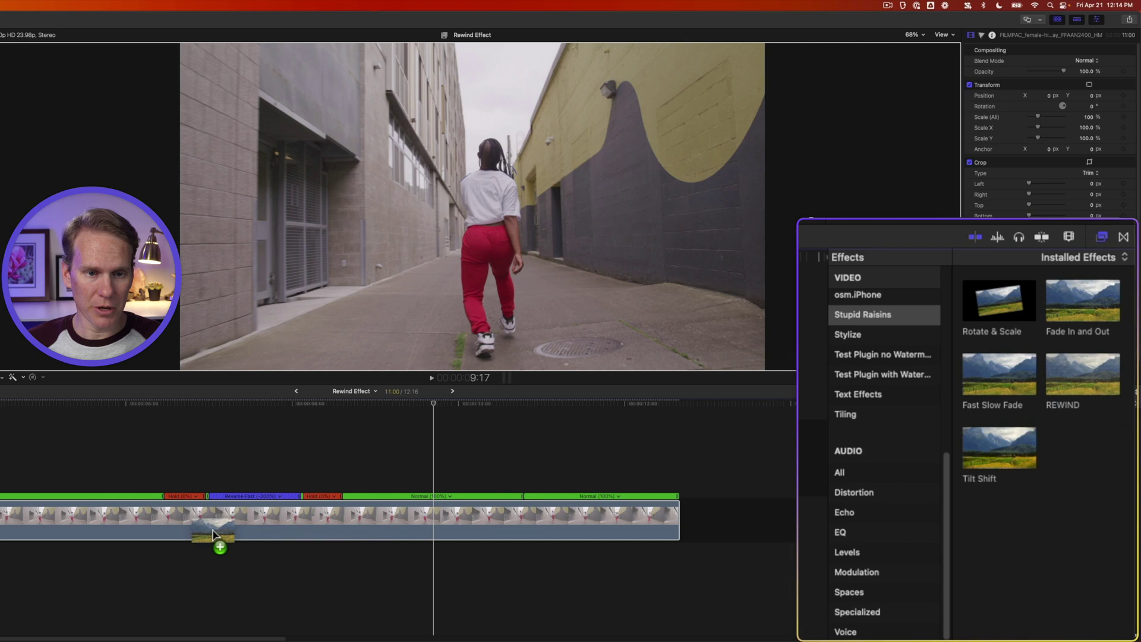
pyautogui.moveTo(213, 533); pyautogui.dragTo(213, 533)
pyautogui.press('space')
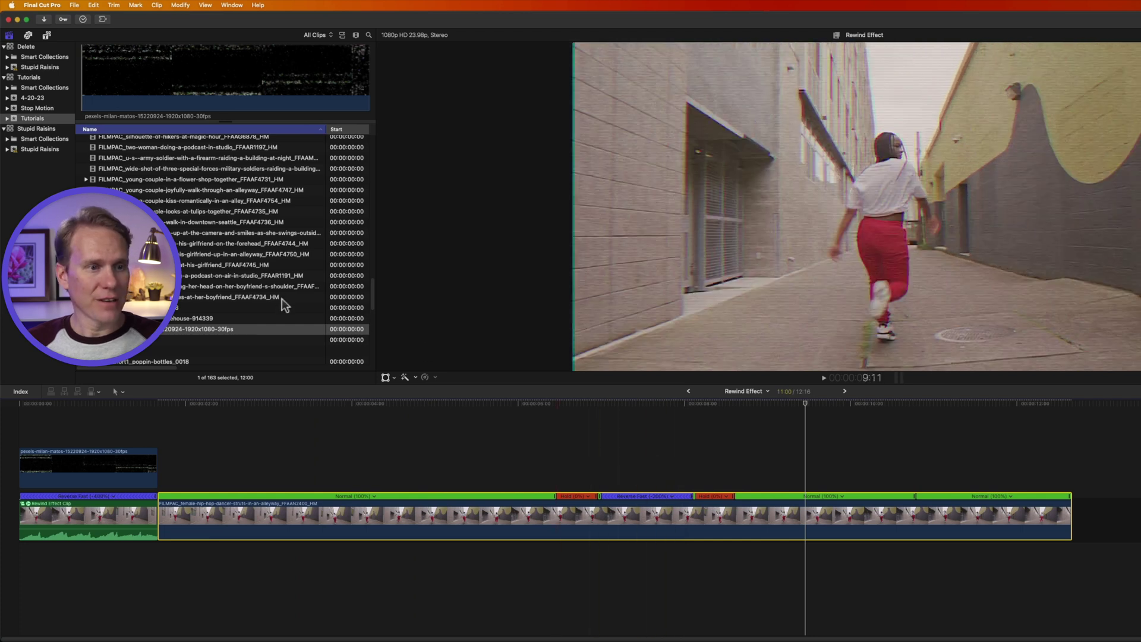
pyautogui.moveTo(270, 330); pyautogui.dragTo(600, 471)
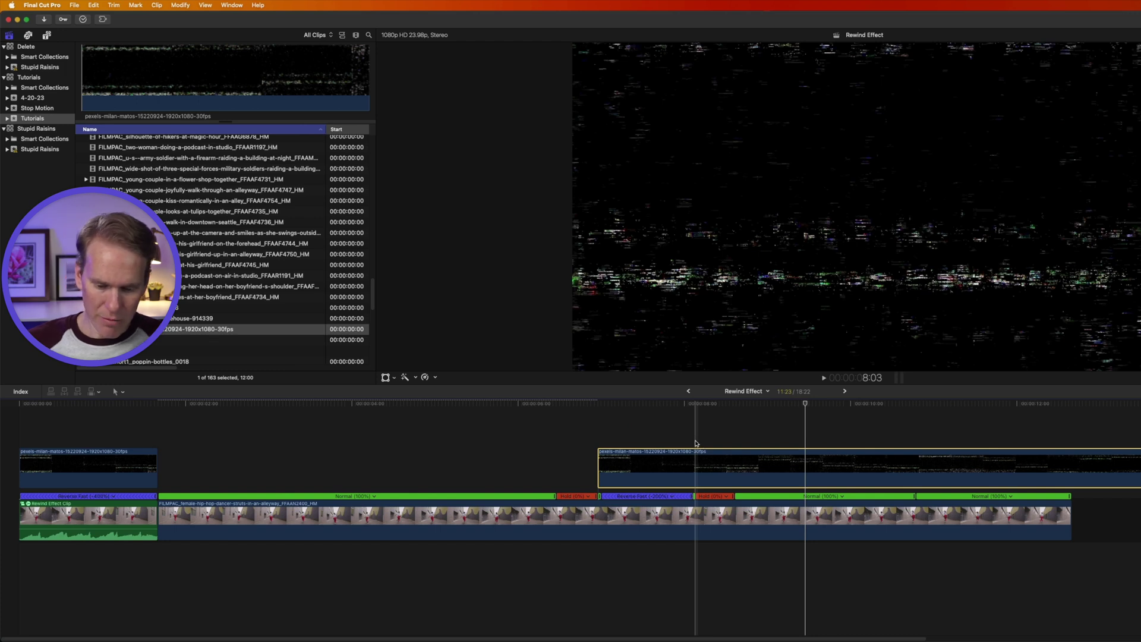
# - Trim the static clip's end with Option+], set its Blend Mode to Screen, and preview
pyautogui.hotkey('alt', ']')
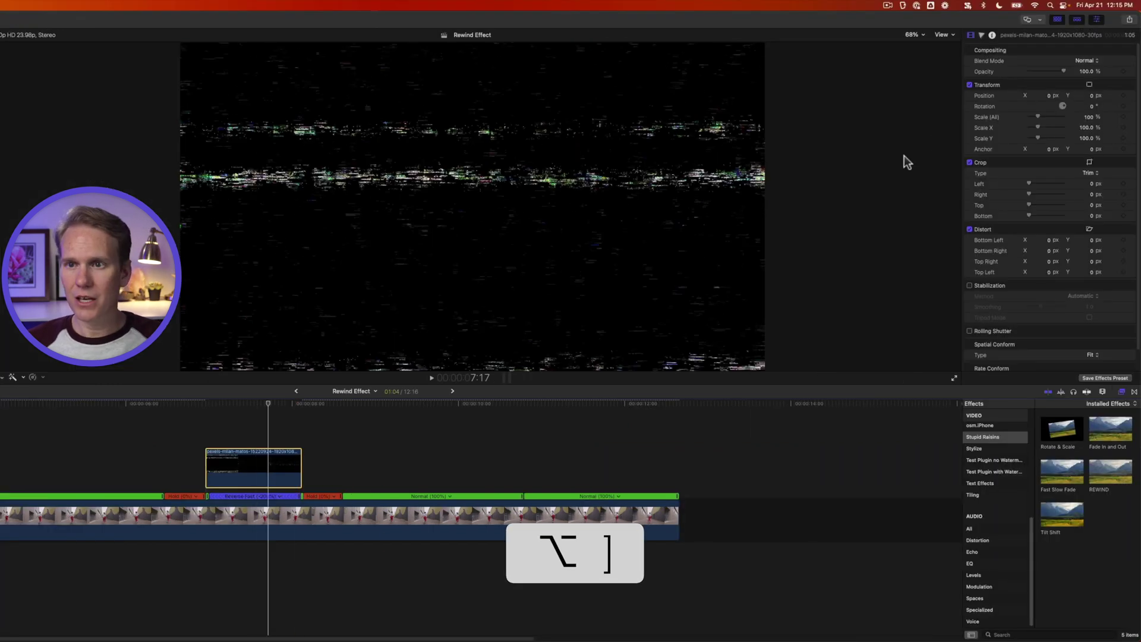
pyautogui.click(1086, 61)
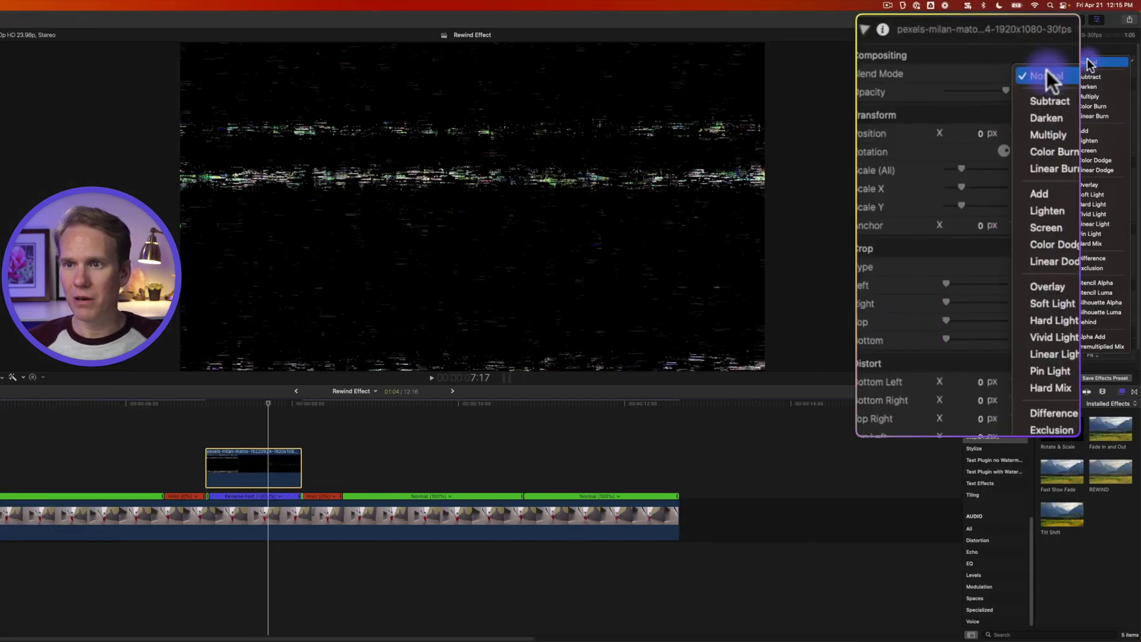
pyautogui.click(1051, 223)
pyautogui.hotkey('shift', '/')
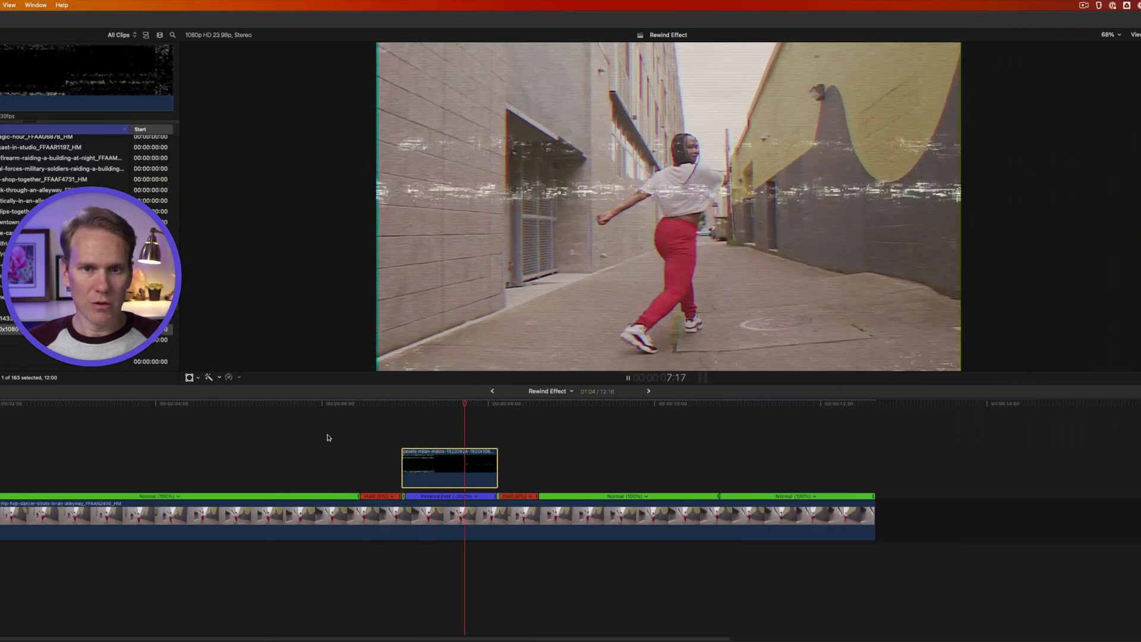
pyautogui.press('space')
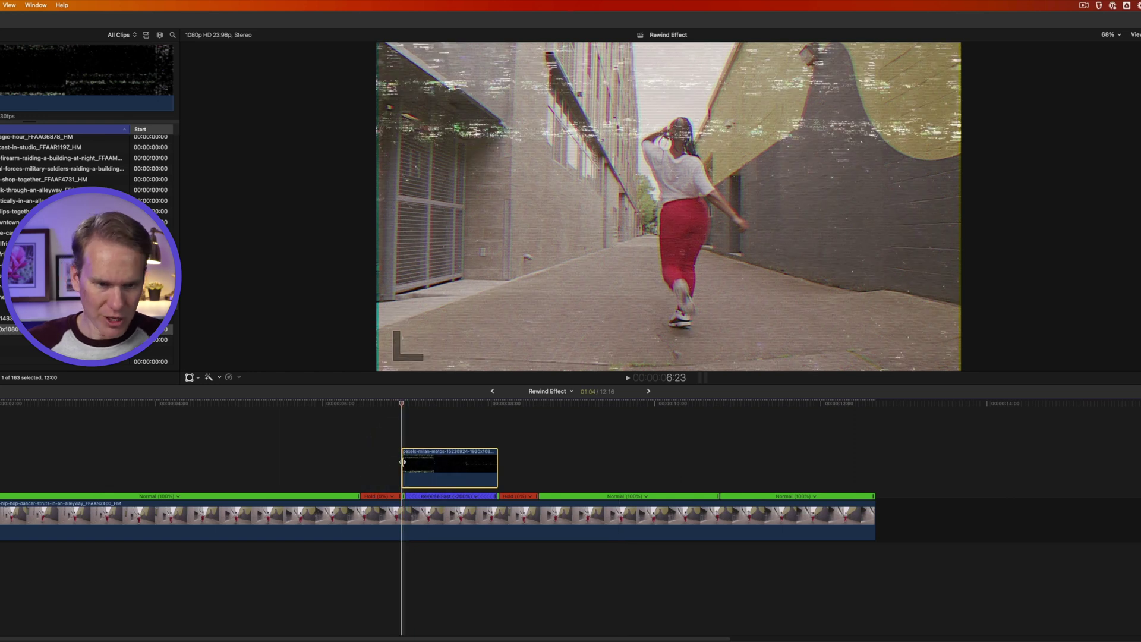
# - Move the static overlay about a second earlier, trim its start later, and review playback
pyautogui.hotkey('shift', 'h')
pyautogui.moveTo(555, 470); pyautogui.dragTo(436, 463)
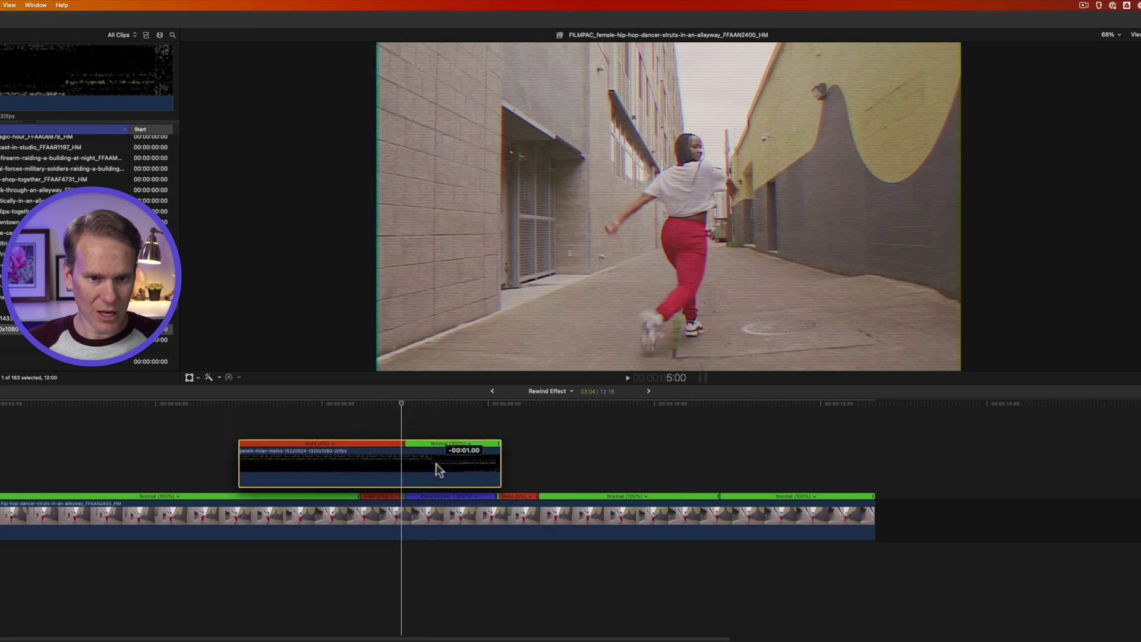
pyautogui.moveTo(240, 455); pyautogui.dragTo(362, 455)
pyautogui.press('space')
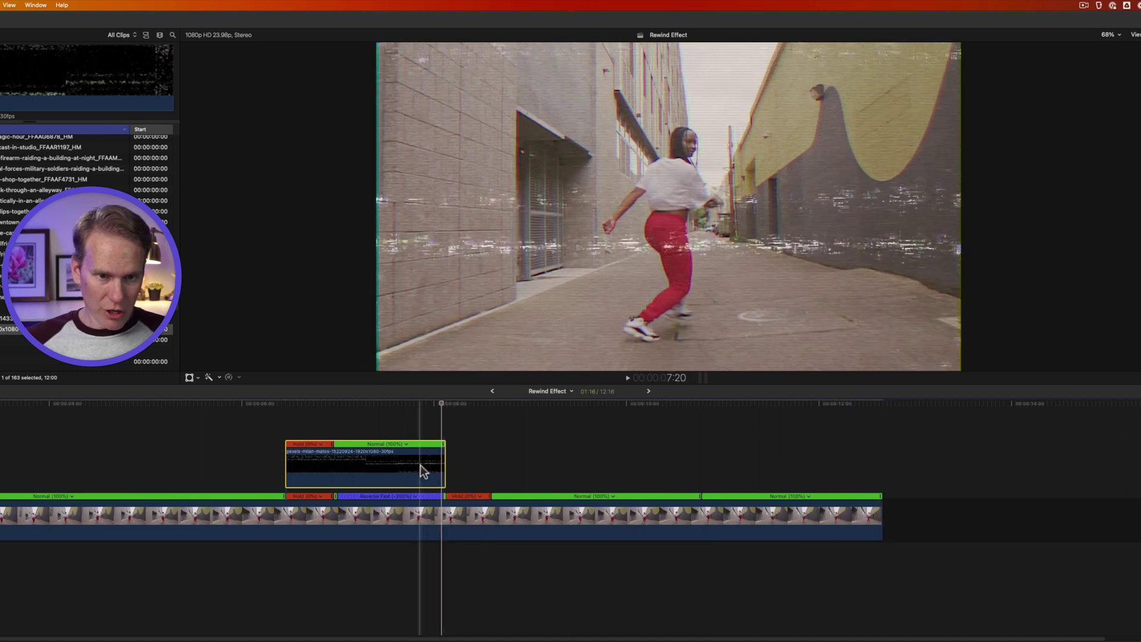
# - Add hold frames to the static overlay and shorten its start and end holds
pyautogui.hotkey('shift', 'h')
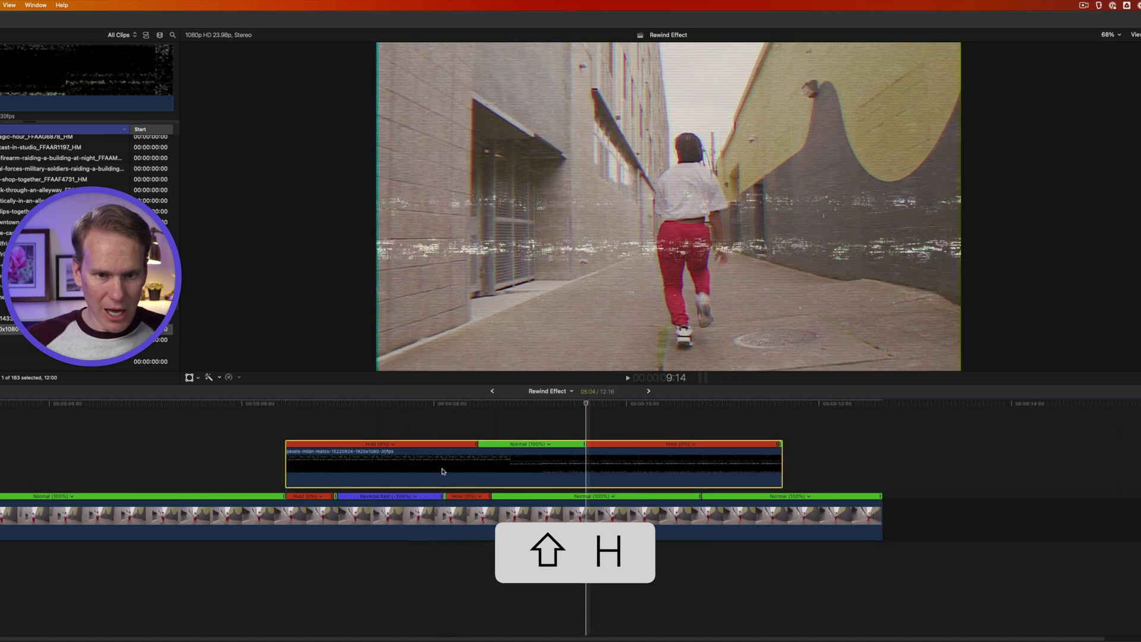
pyautogui.moveTo(476, 450); pyautogui.dragTo(382, 450)
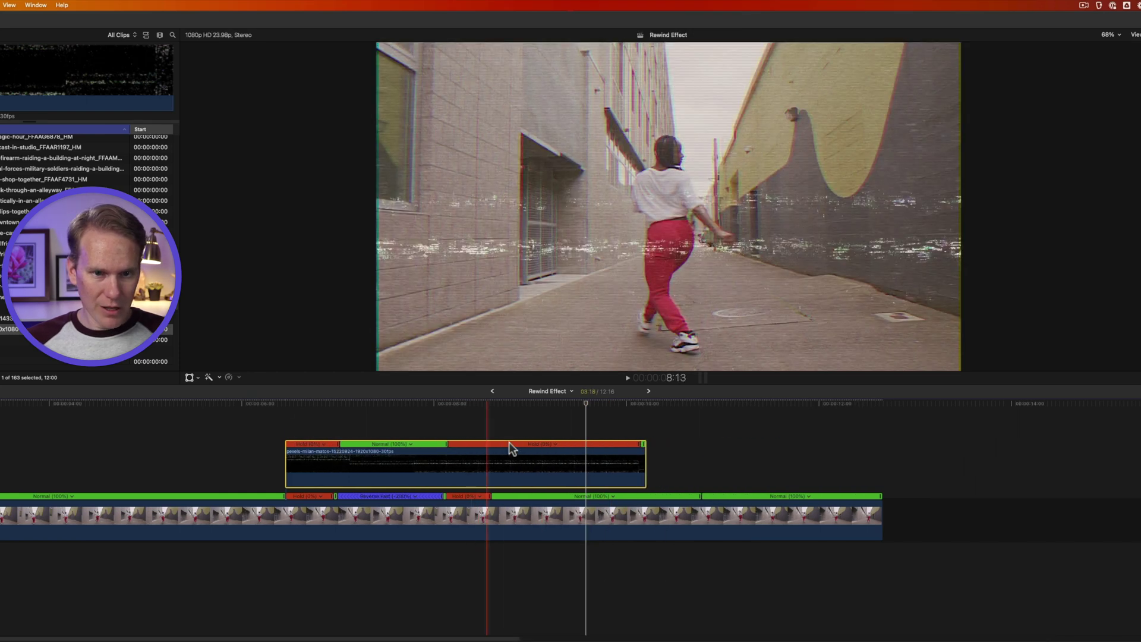
pyautogui.moveTo(644, 450); pyautogui.dragTo(612, 450)
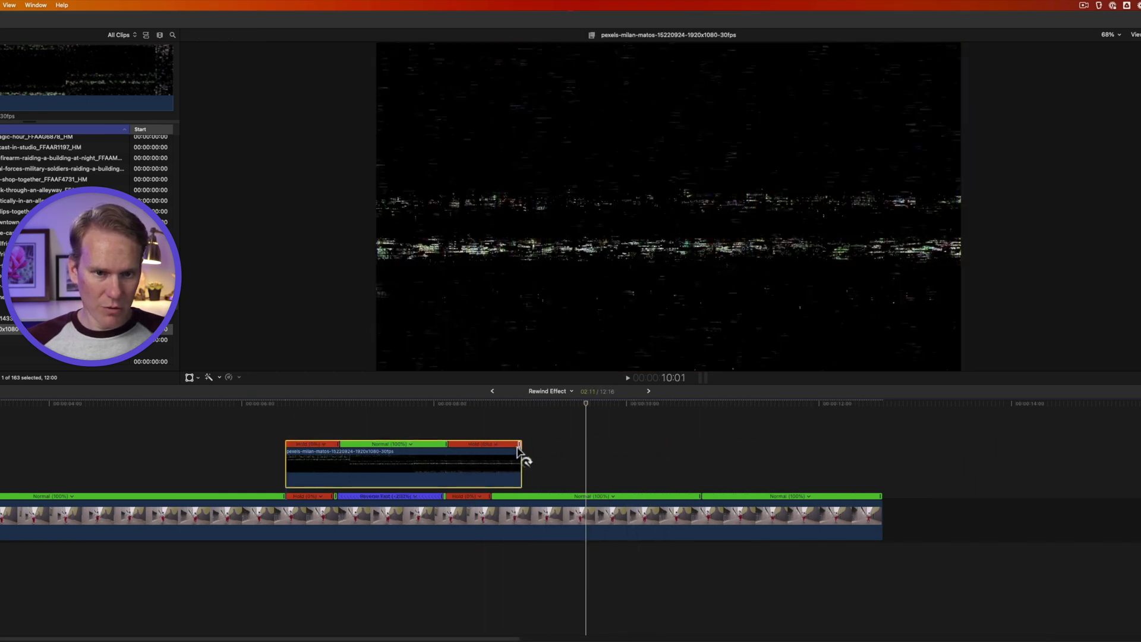
pyautogui.moveTo(499, 450); pyautogui.dragTo(488, 450)
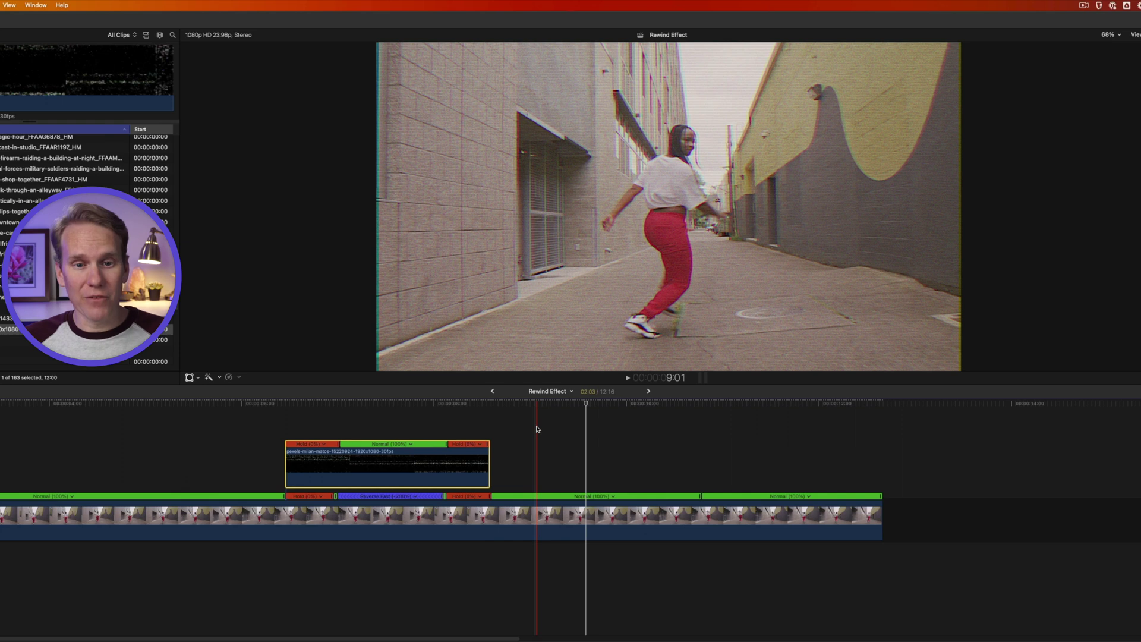
pyautogui.press('super+Tab')
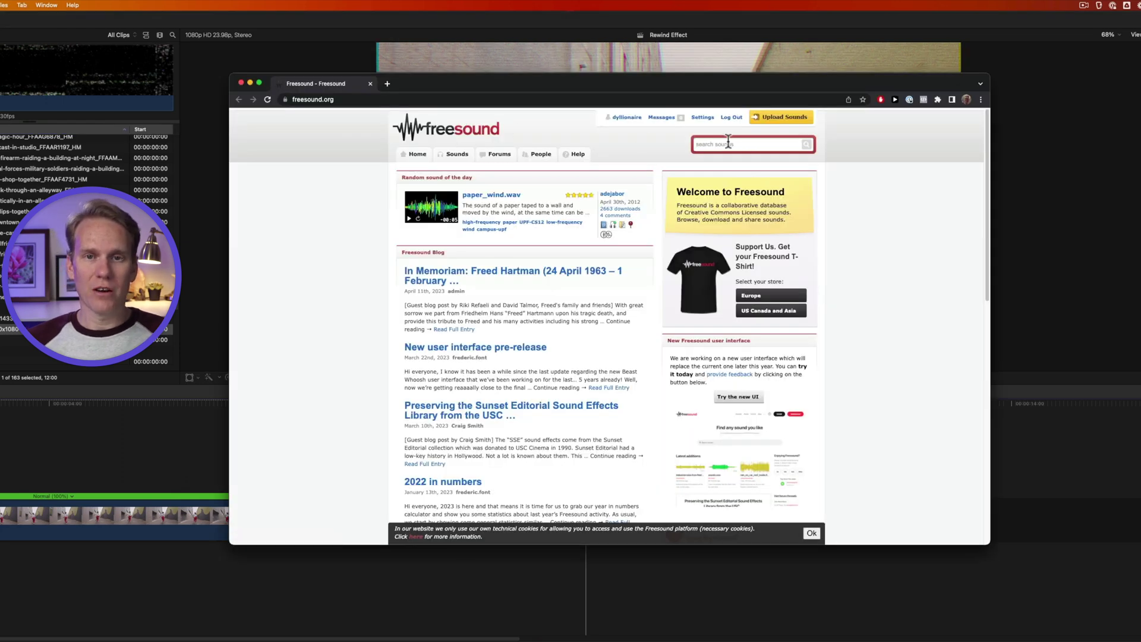
# - Search Freesound for VCR and download vcr_click.wav
pyautogui.write('VCR')
pyautogui.press('Return')
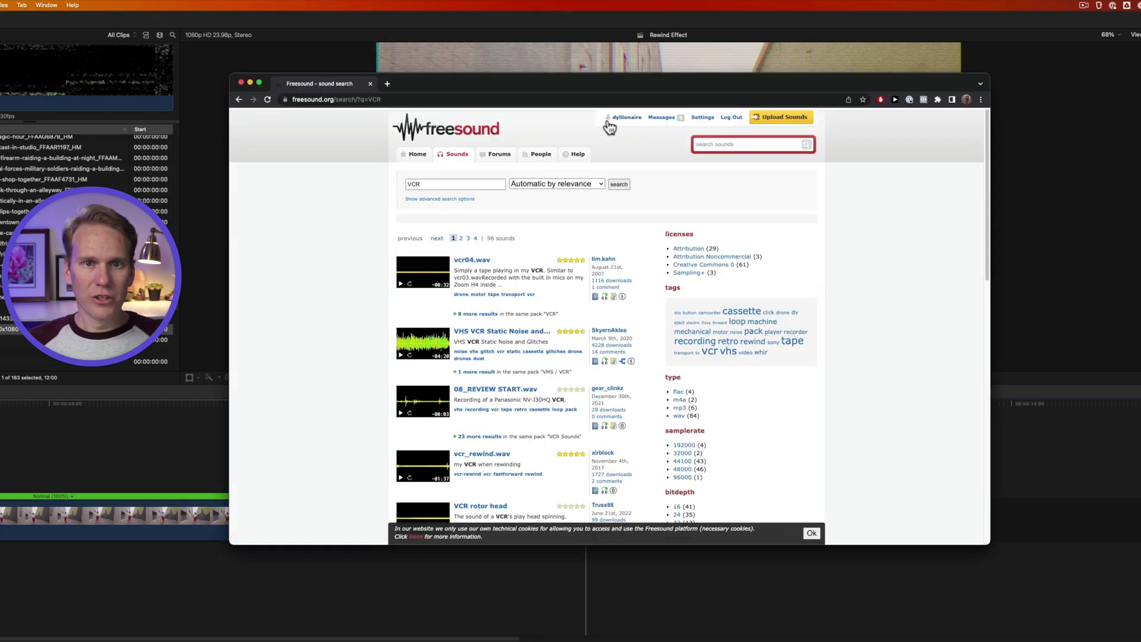
pyautogui.scroll(-5, 478, 291)
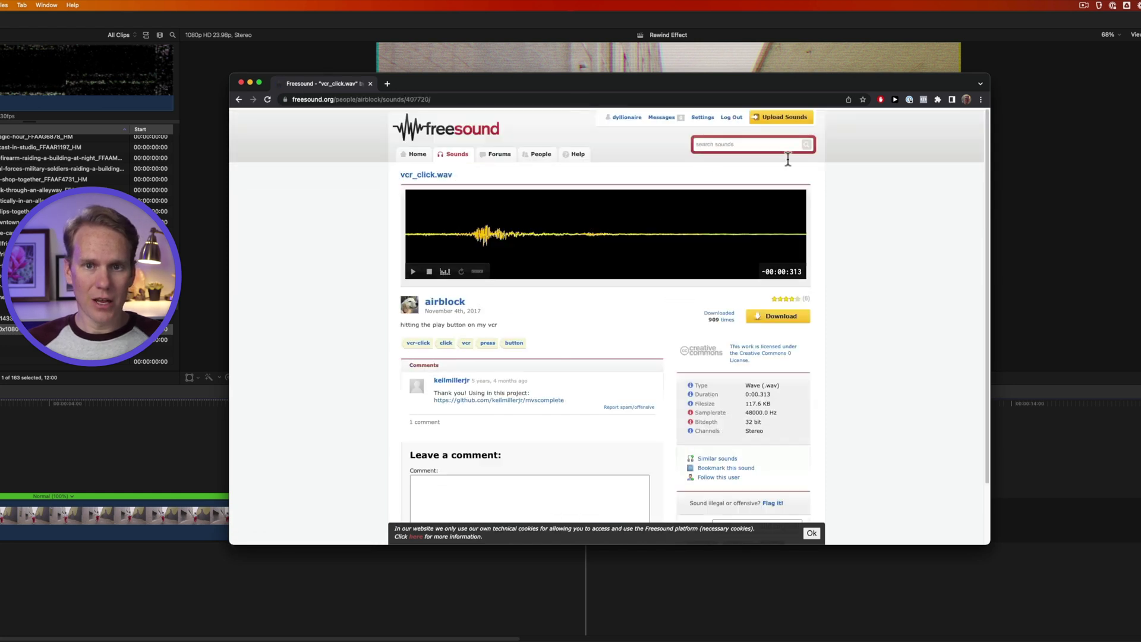
pyautogui.click(783, 320)
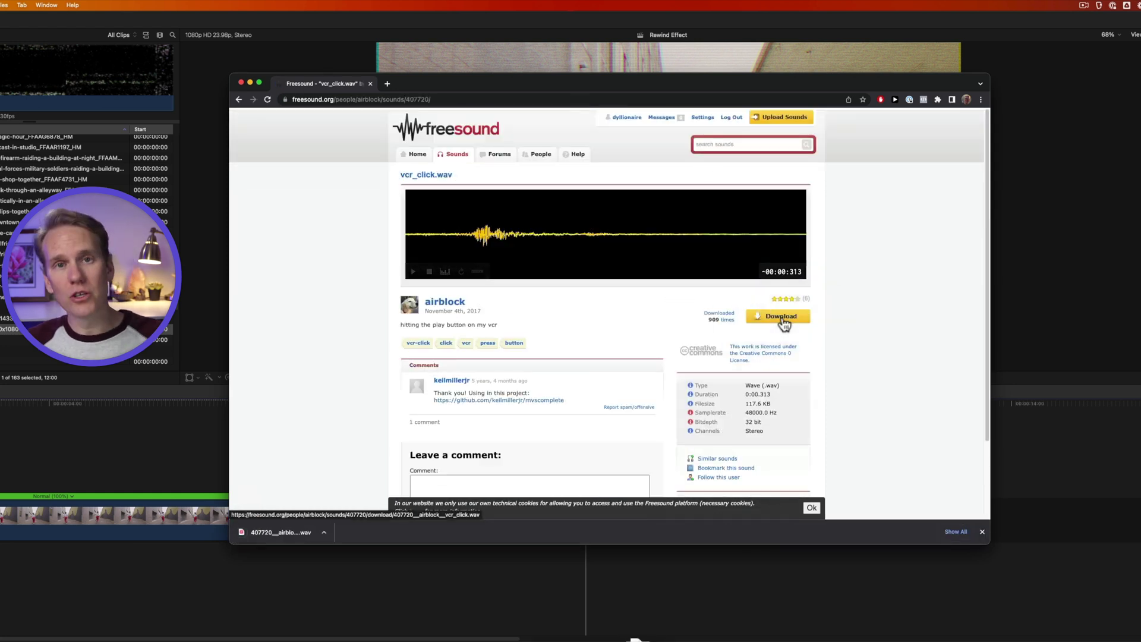
# - Download vcr.wav and drag the click sound into the timeline below the dancer clip
pyautogui.click(241, 100)
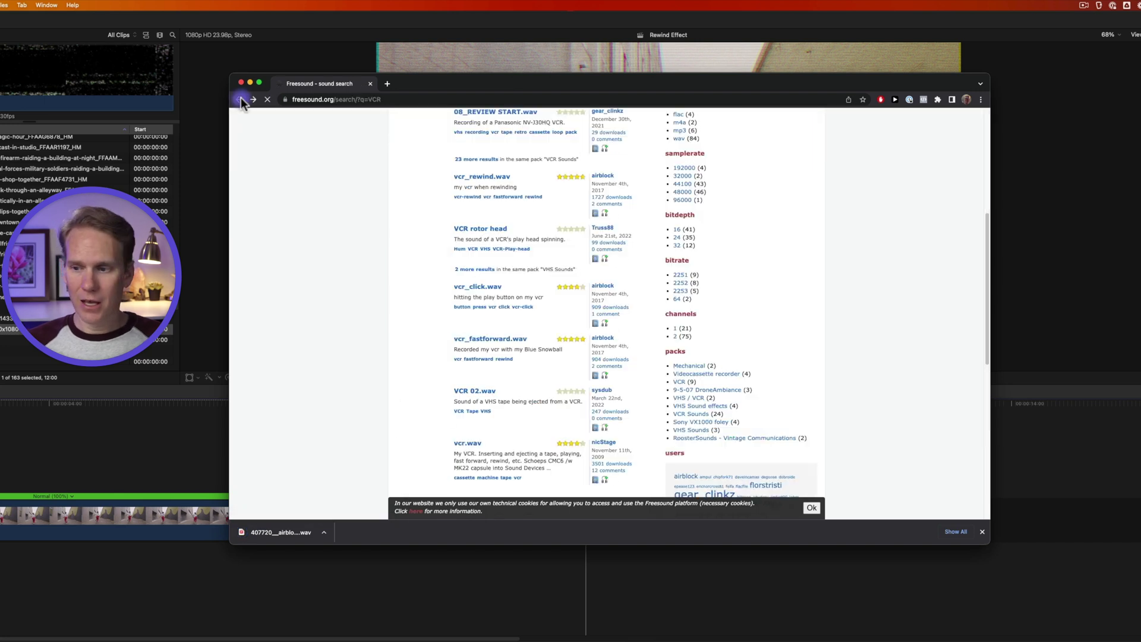
pyautogui.scroll(3, 517, 275)
pyautogui.scroll(-5, 526, 280)
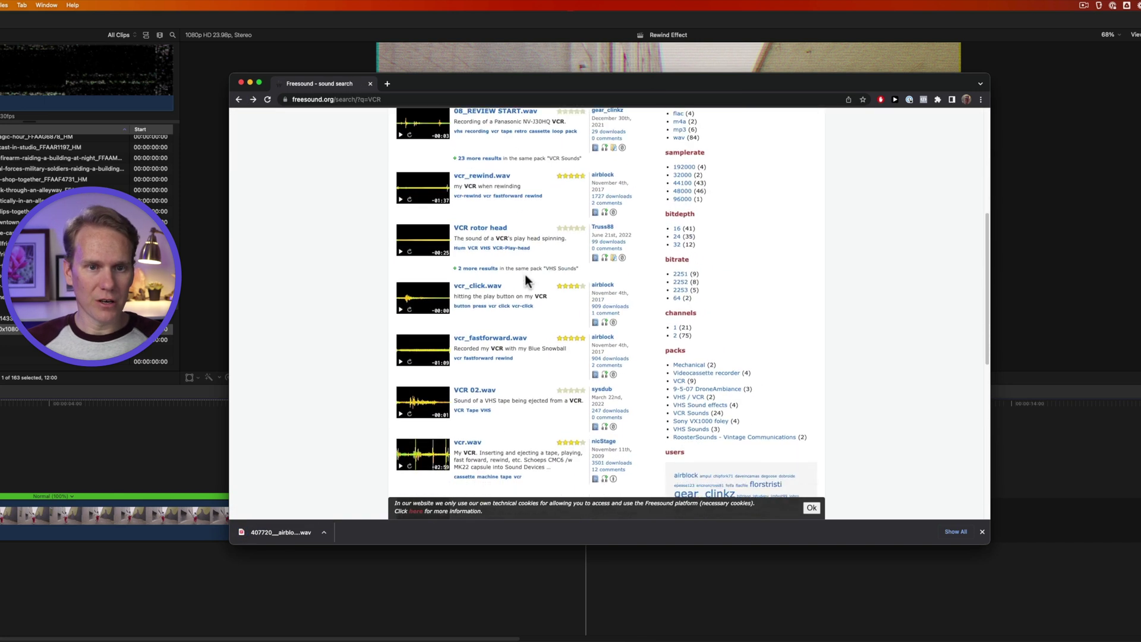
pyautogui.click(459, 265)
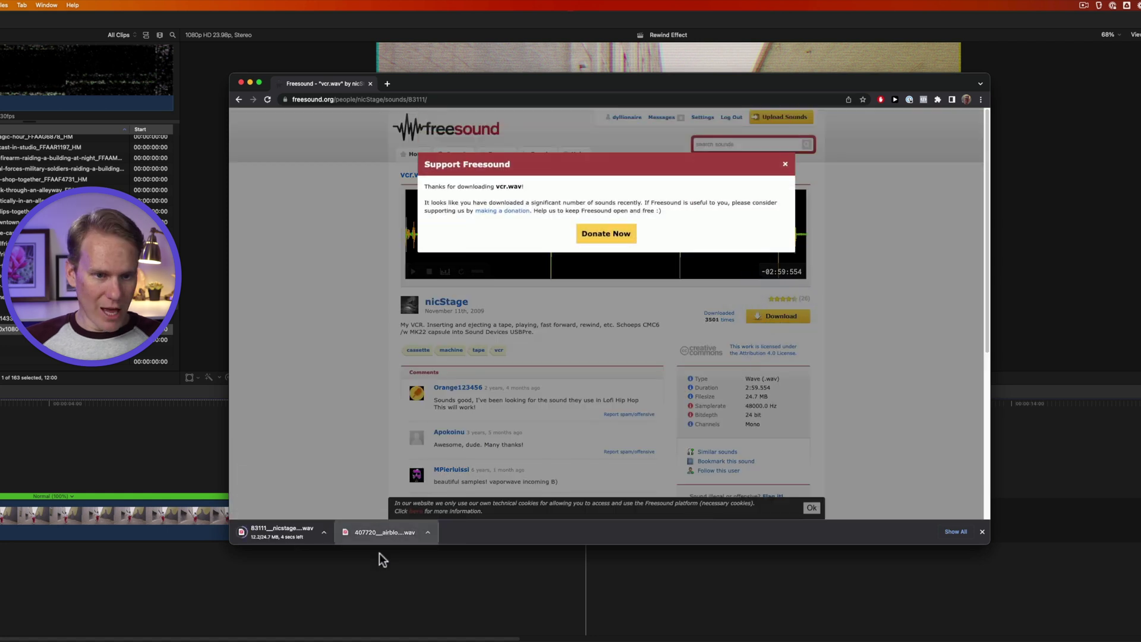
pyautogui.moveTo(381, 558)
pyautogui.mouseDown()
pyautogui.moveTo(369, 586)
pyautogui.moveTo(370, 559)
pyautogui.mouseUp()
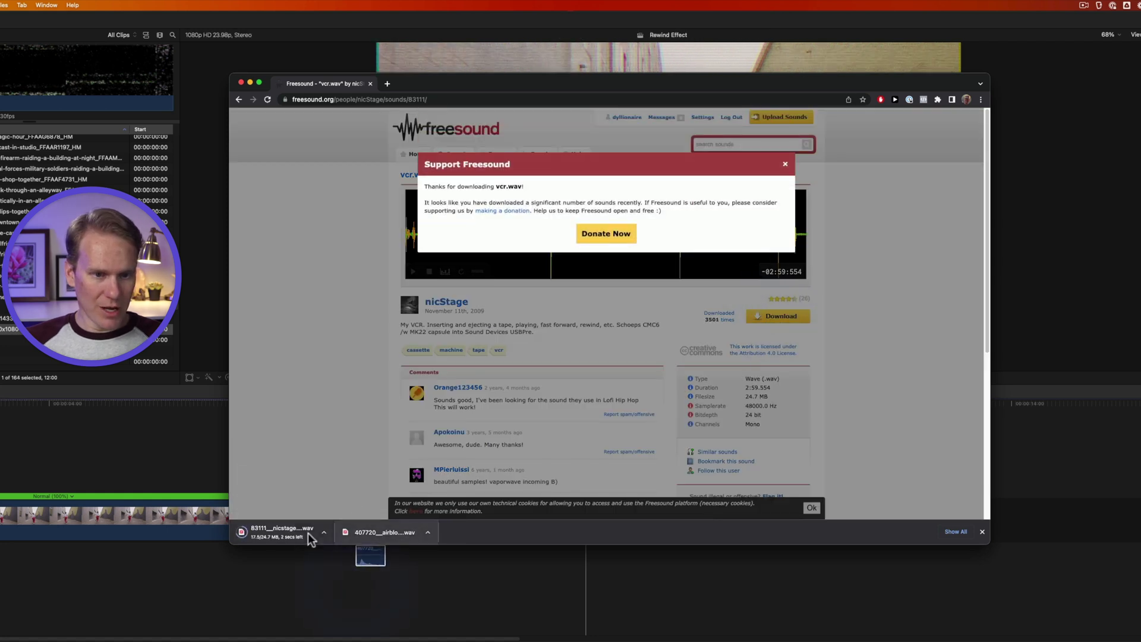
pyautogui.moveTo(290, 537); pyautogui.dragTo(191, 593)
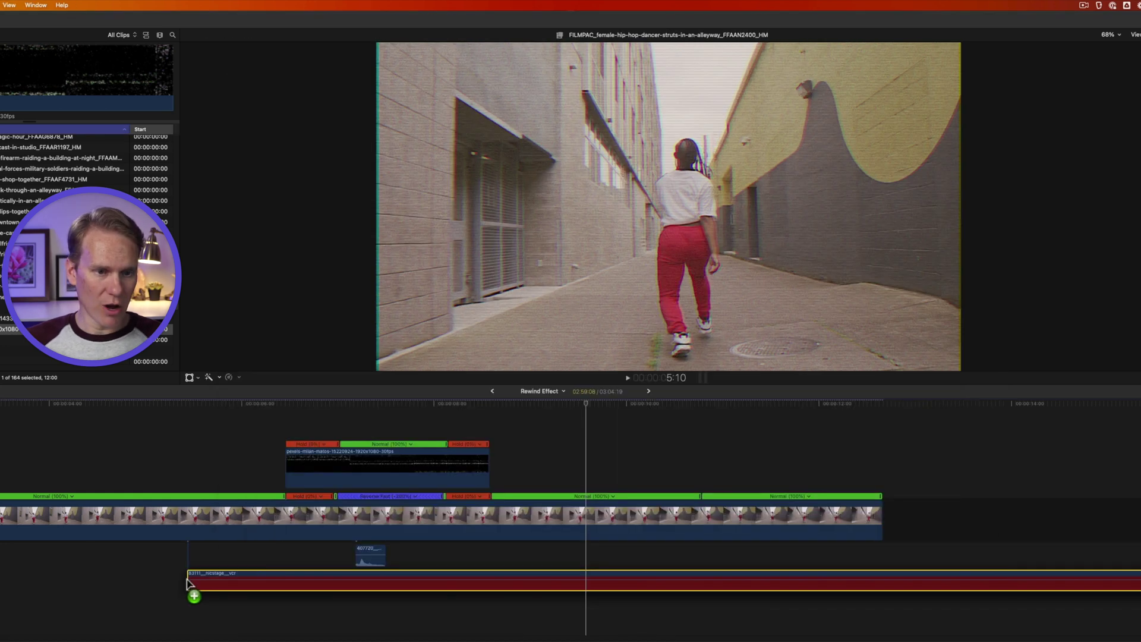
# - Trim vcr.wav's start and line it up under the rewind section after the click sound
pyautogui.moveTo(363, 556); pyautogui.dragTo(286, 553)
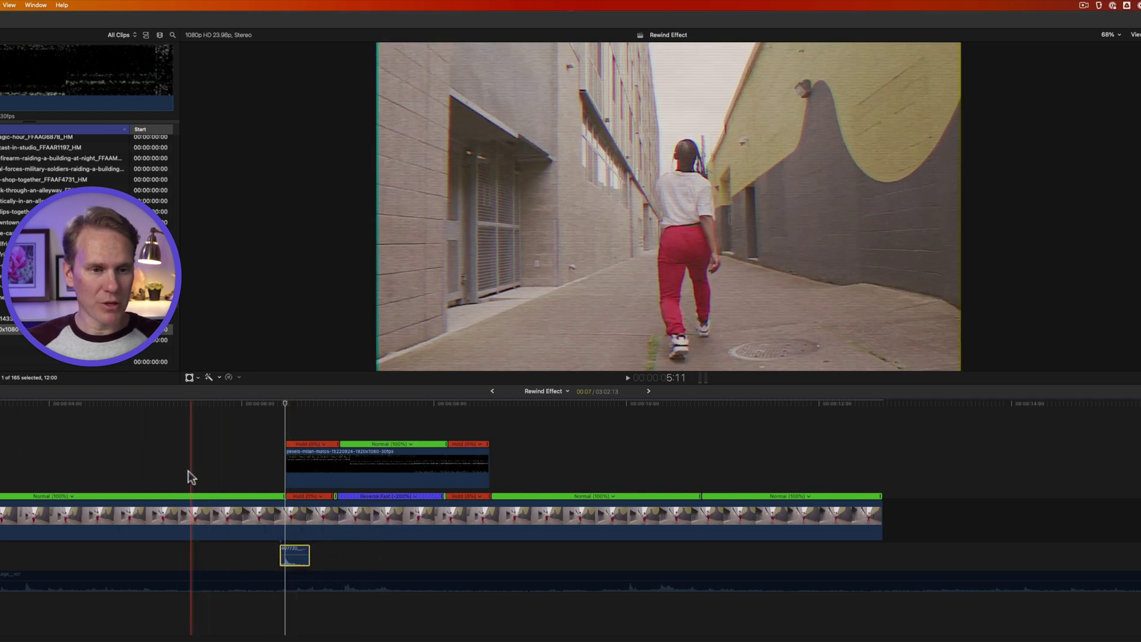
pyautogui.hotkey('shift', 'z')
pyautogui.click(608, 579)
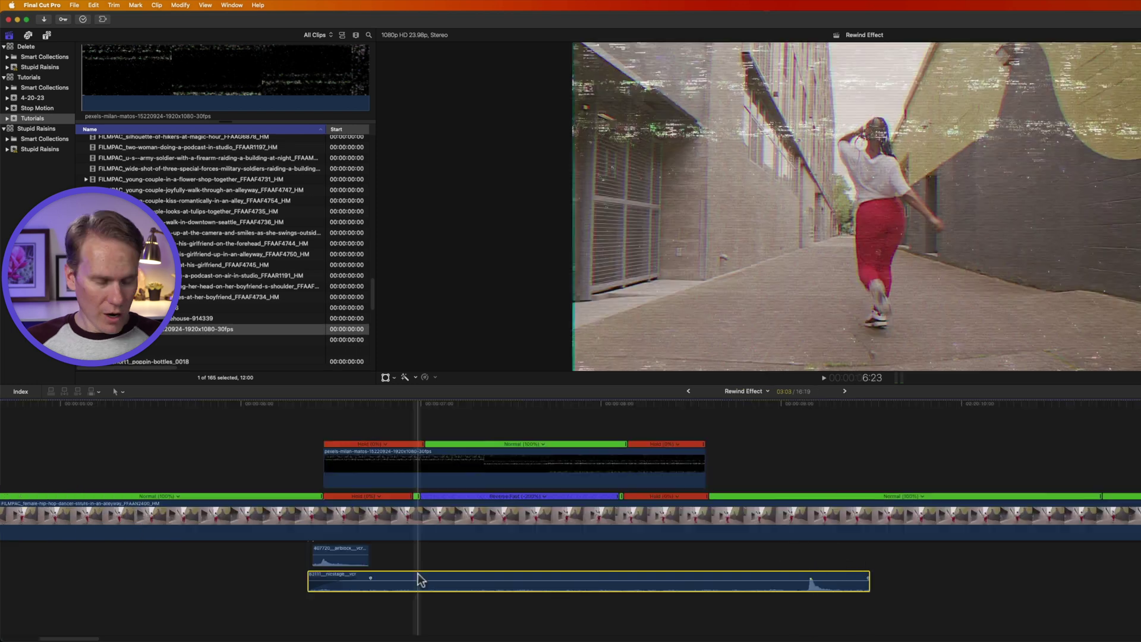
pyautogui.moveTo(416, 579); pyautogui.dragTo(454, 576)
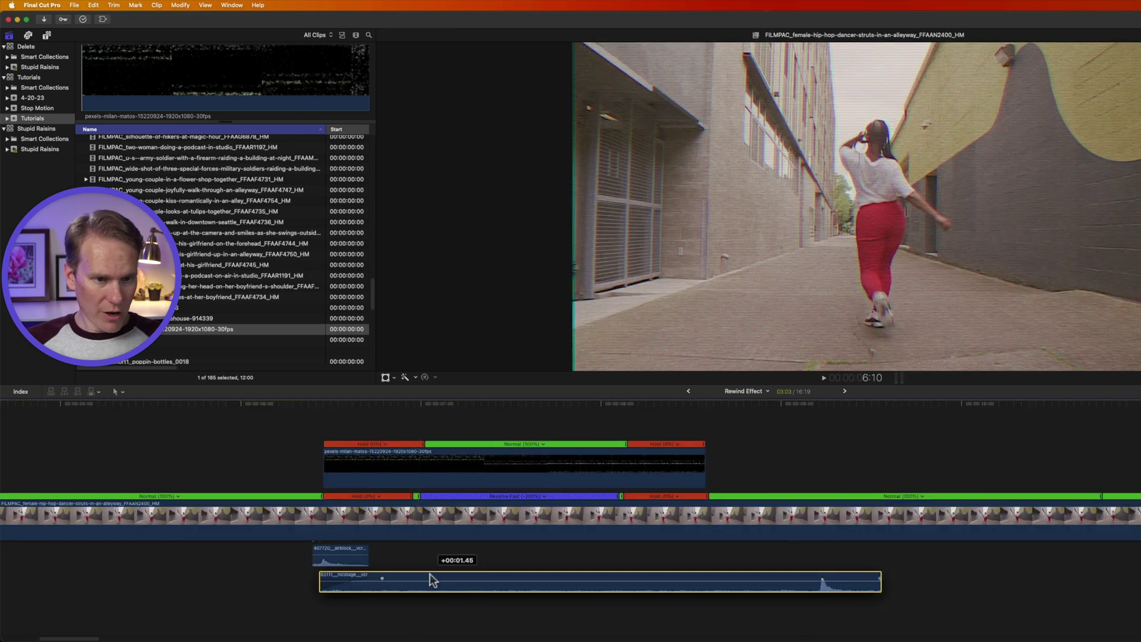
pyautogui.moveTo(320, 586); pyautogui.dragTo(419, 581)
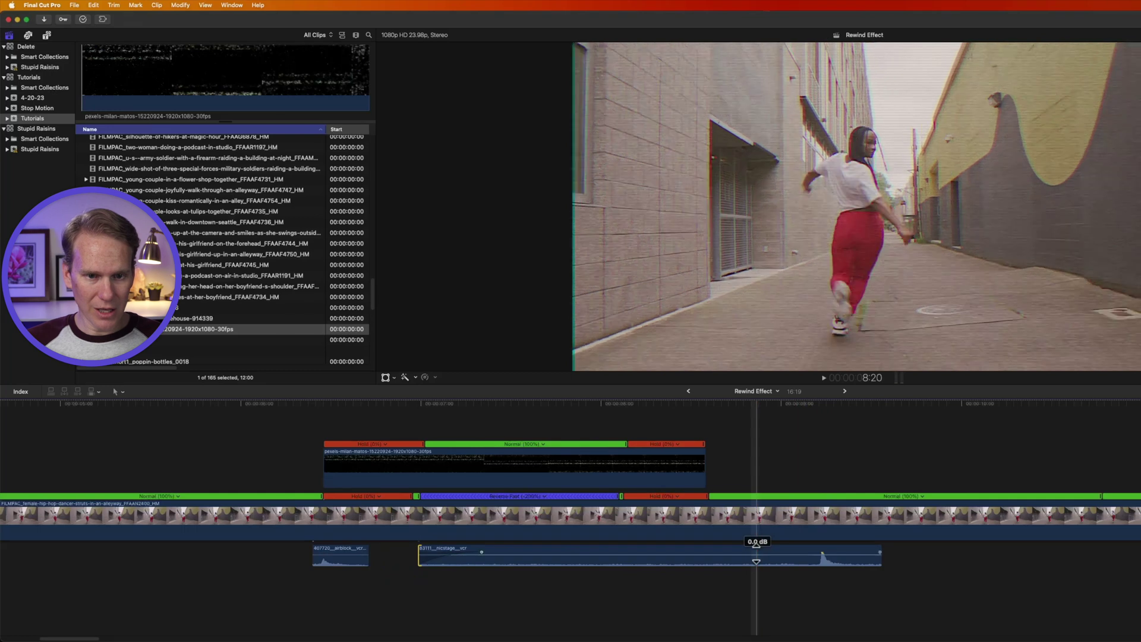
pyautogui.moveTo(756, 550); pyautogui.dragTo(566, 541)
pyautogui.press('space')
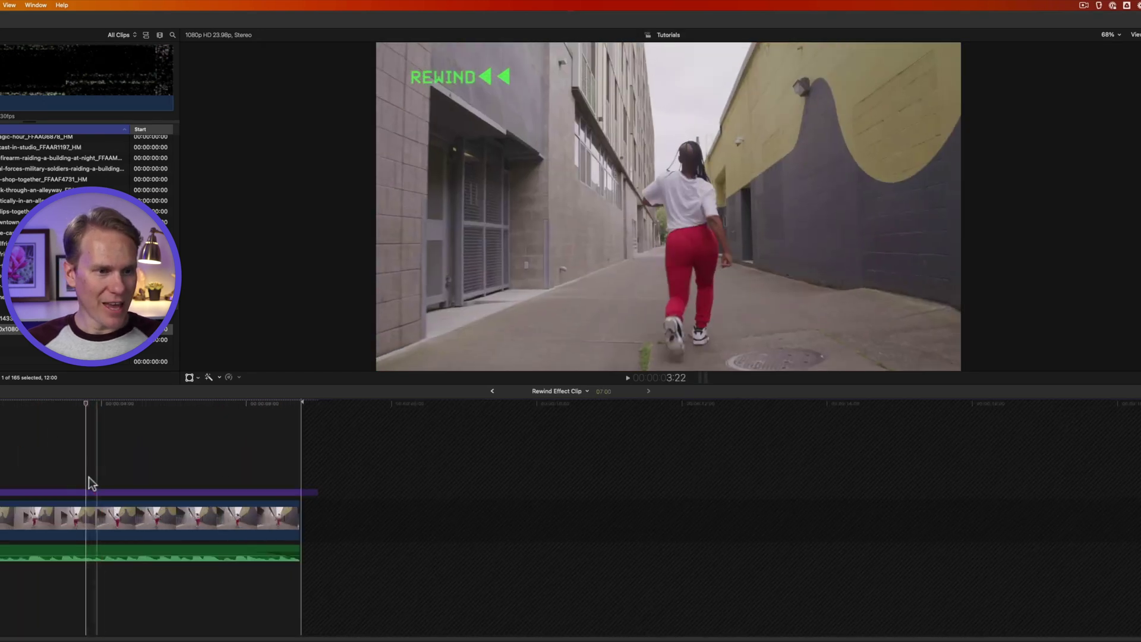
# - Paste the green REWIND◀◀ title over the rewind section and trim its end to match
pyautogui.click(43, 492)
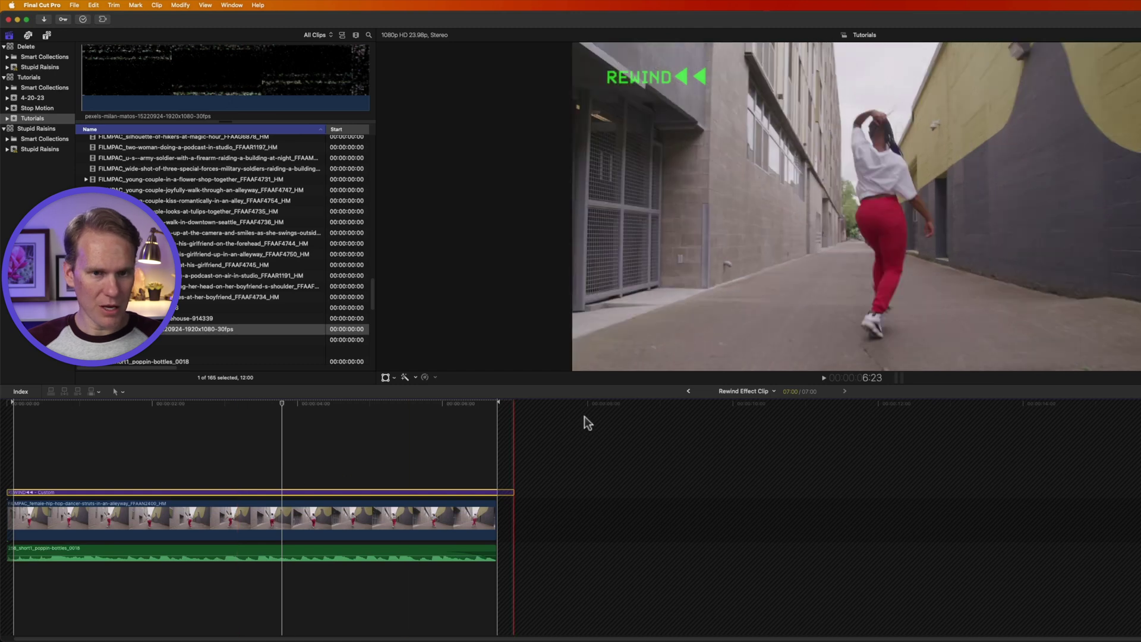
pyautogui.click(688, 391)
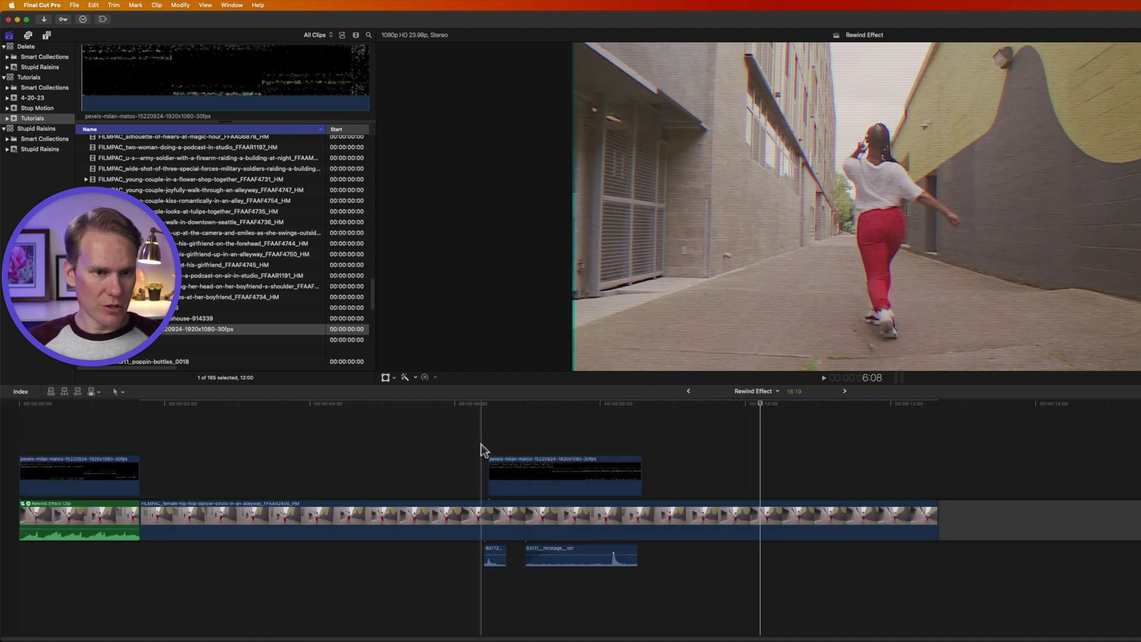
pyautogui.press('super+v')
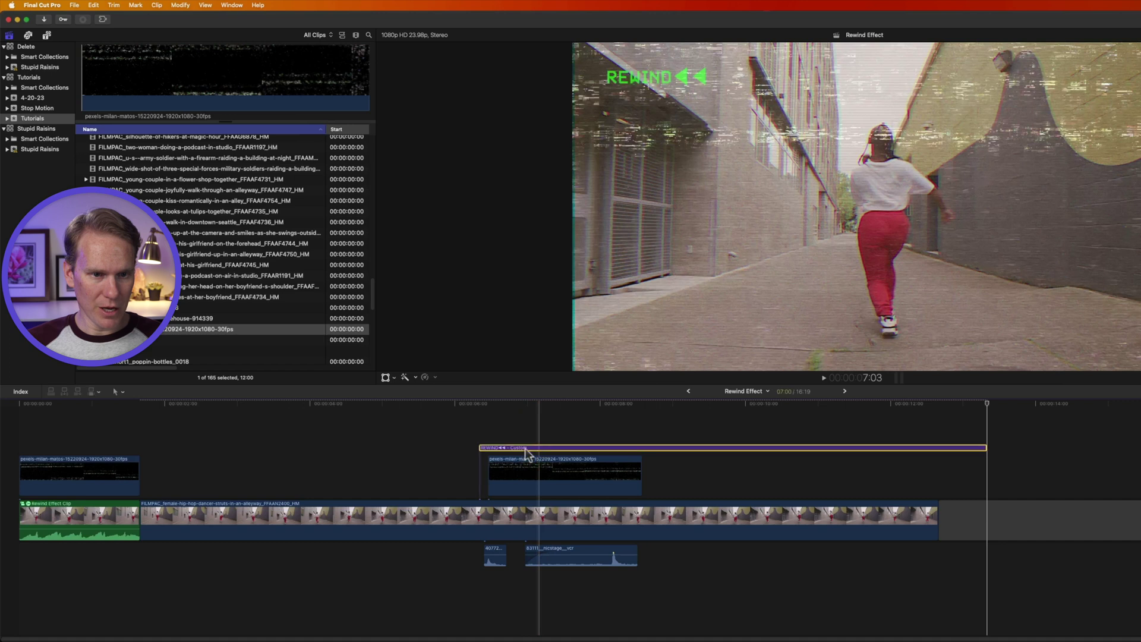
pyautogui.moveTo(523, 447); pyautogui.dragTo(567, 493)
pyautogui.moveTo(1026, 492); pyautogui.dragTo(611, 493)
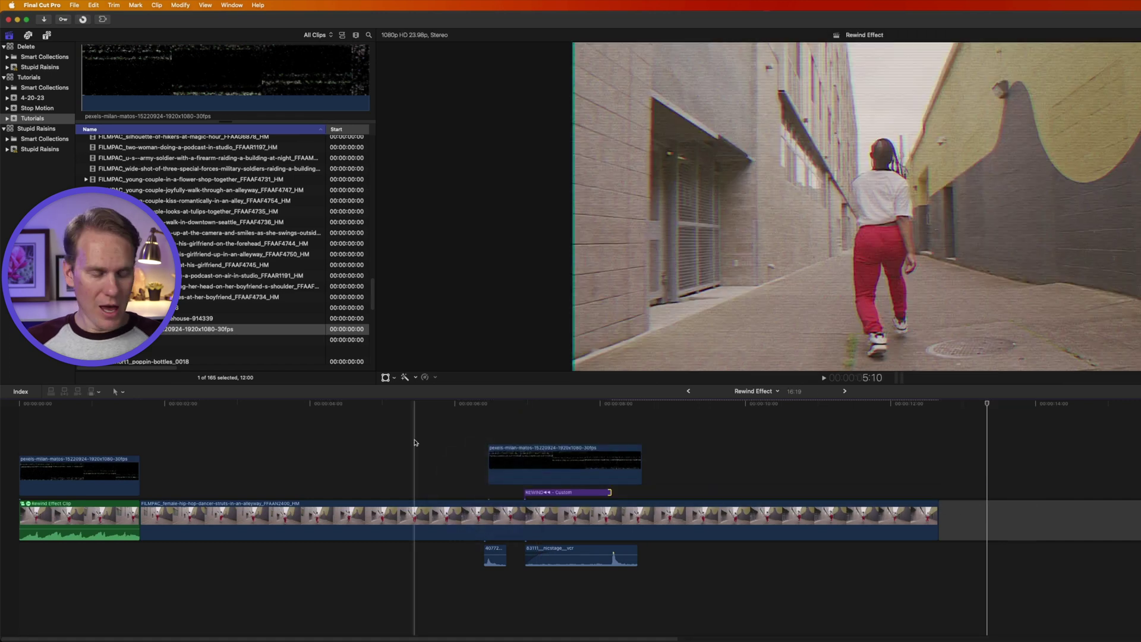
pyautogui.press('XF86AudioMute')
pyautogui.press('space')
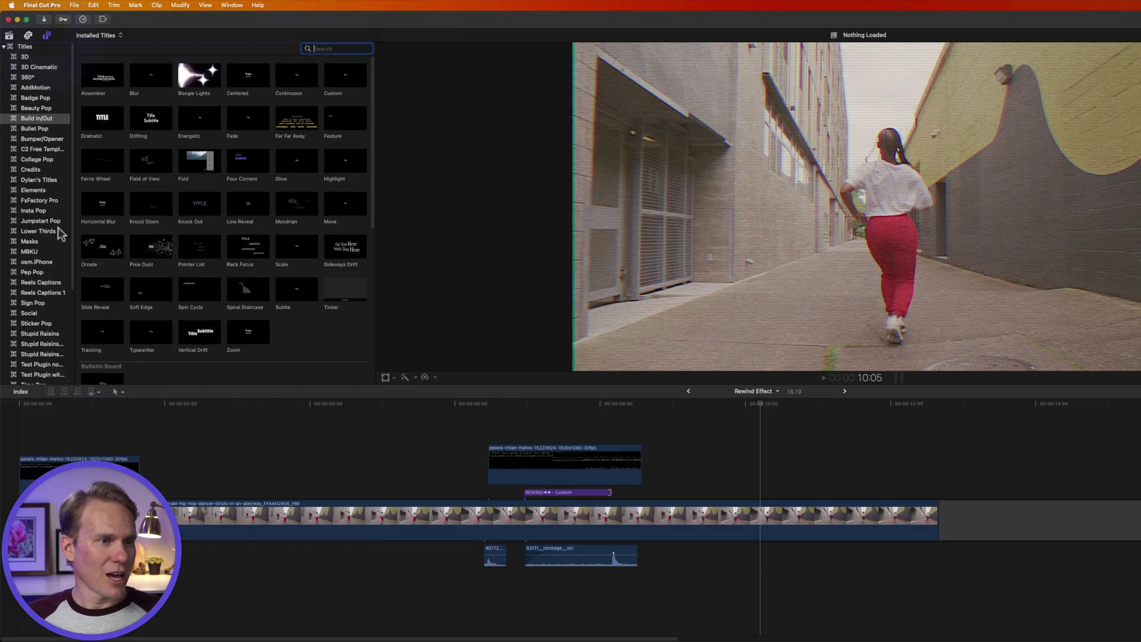
# - Add the Stupid Raisins Instagram title after the rewind section and shift it left in frame
pyautogui.scroll(-3, 45, 330)
pyautogui.click(42, 330)
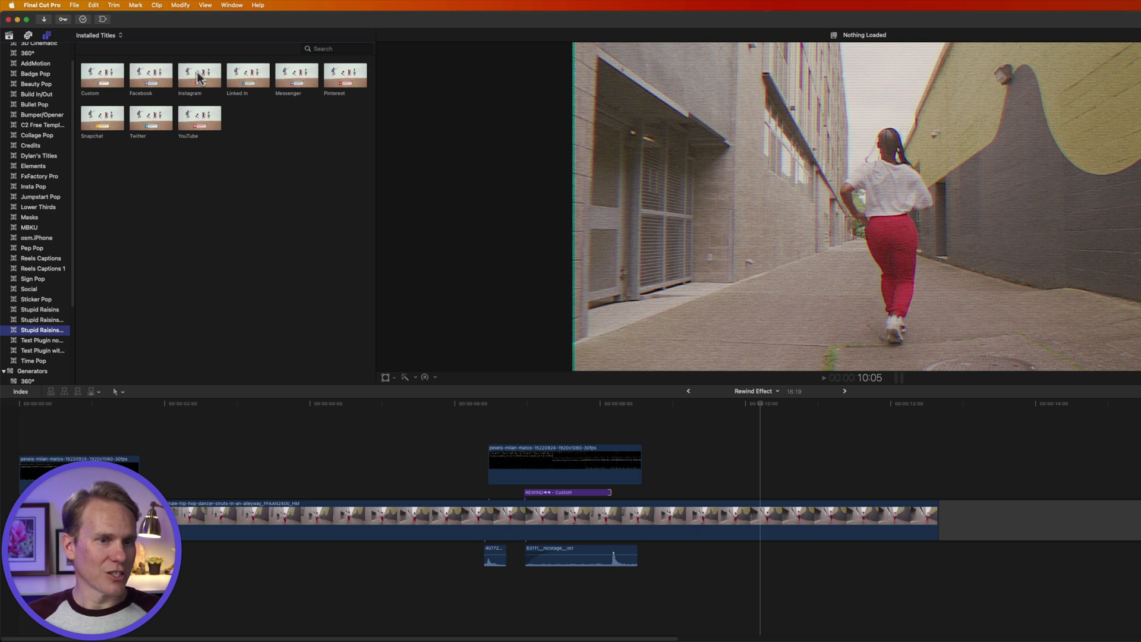
pyautogui.moveTo(448, 397); pyautogui.dragTo(675, 491)
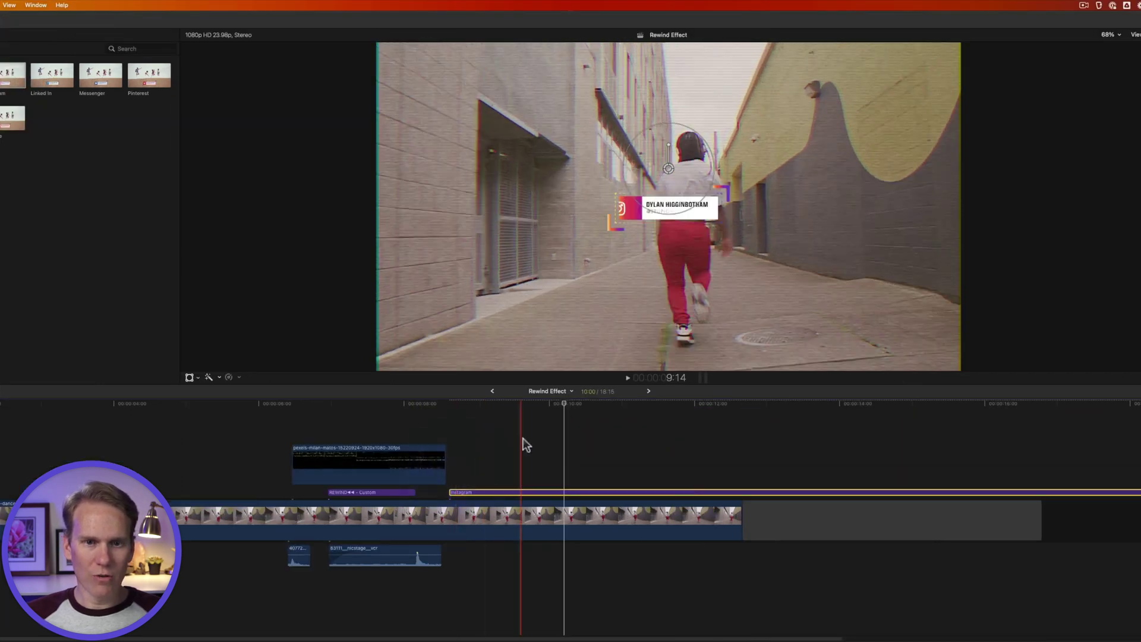
pyautogui.click(587, 443)
pyautogui.moveTo(666, 169); pyautogui.dragTo(619, 171)
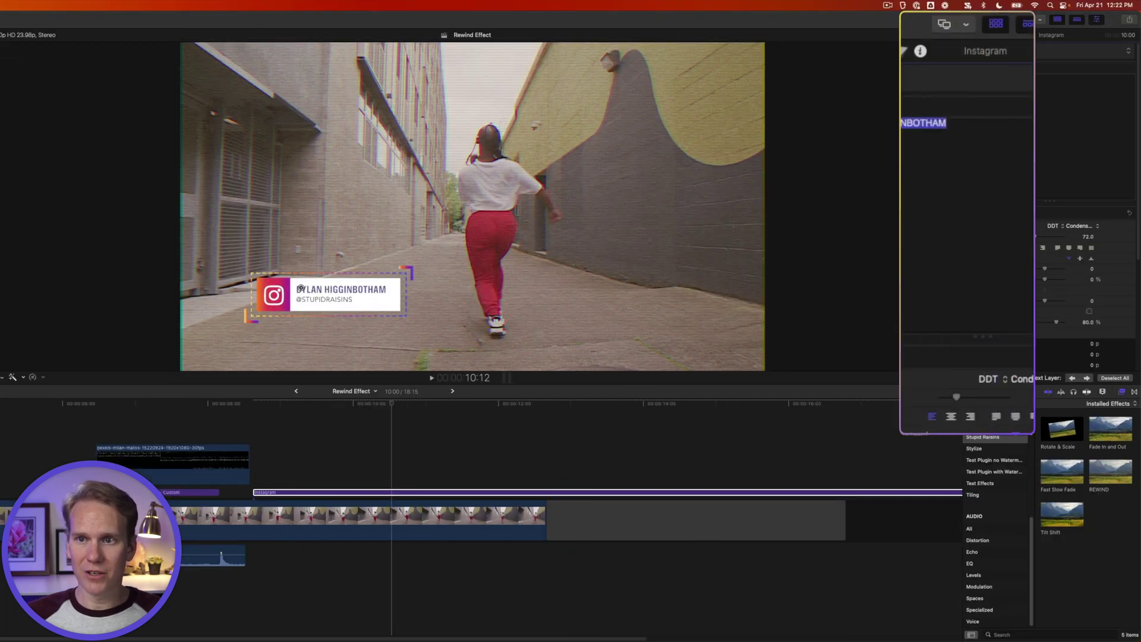
pyautogui.click(844, 51)
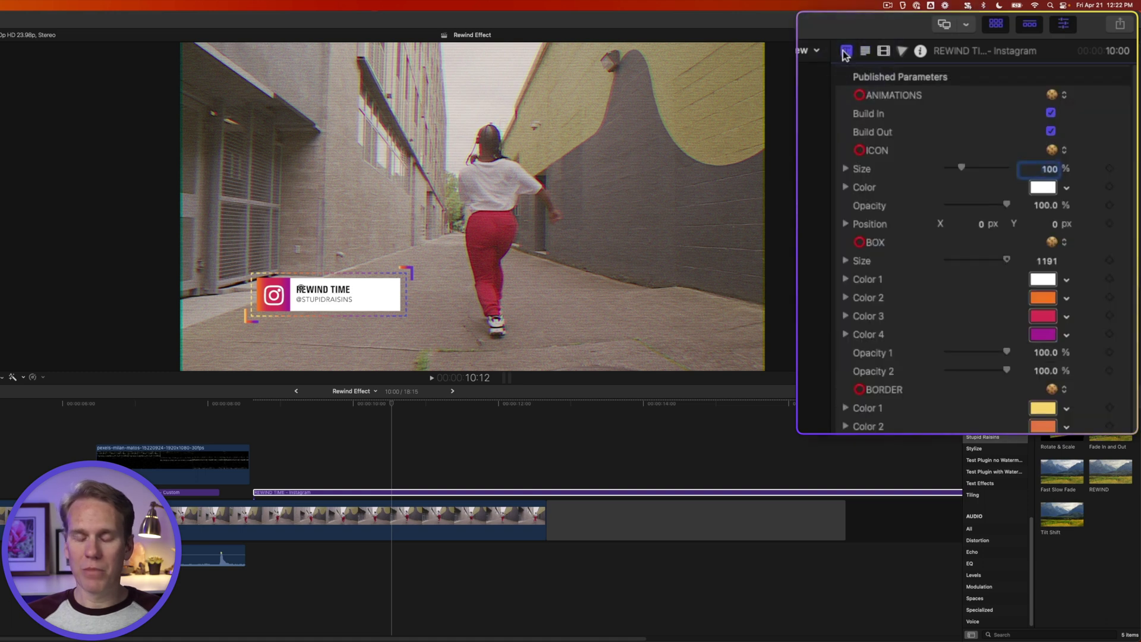